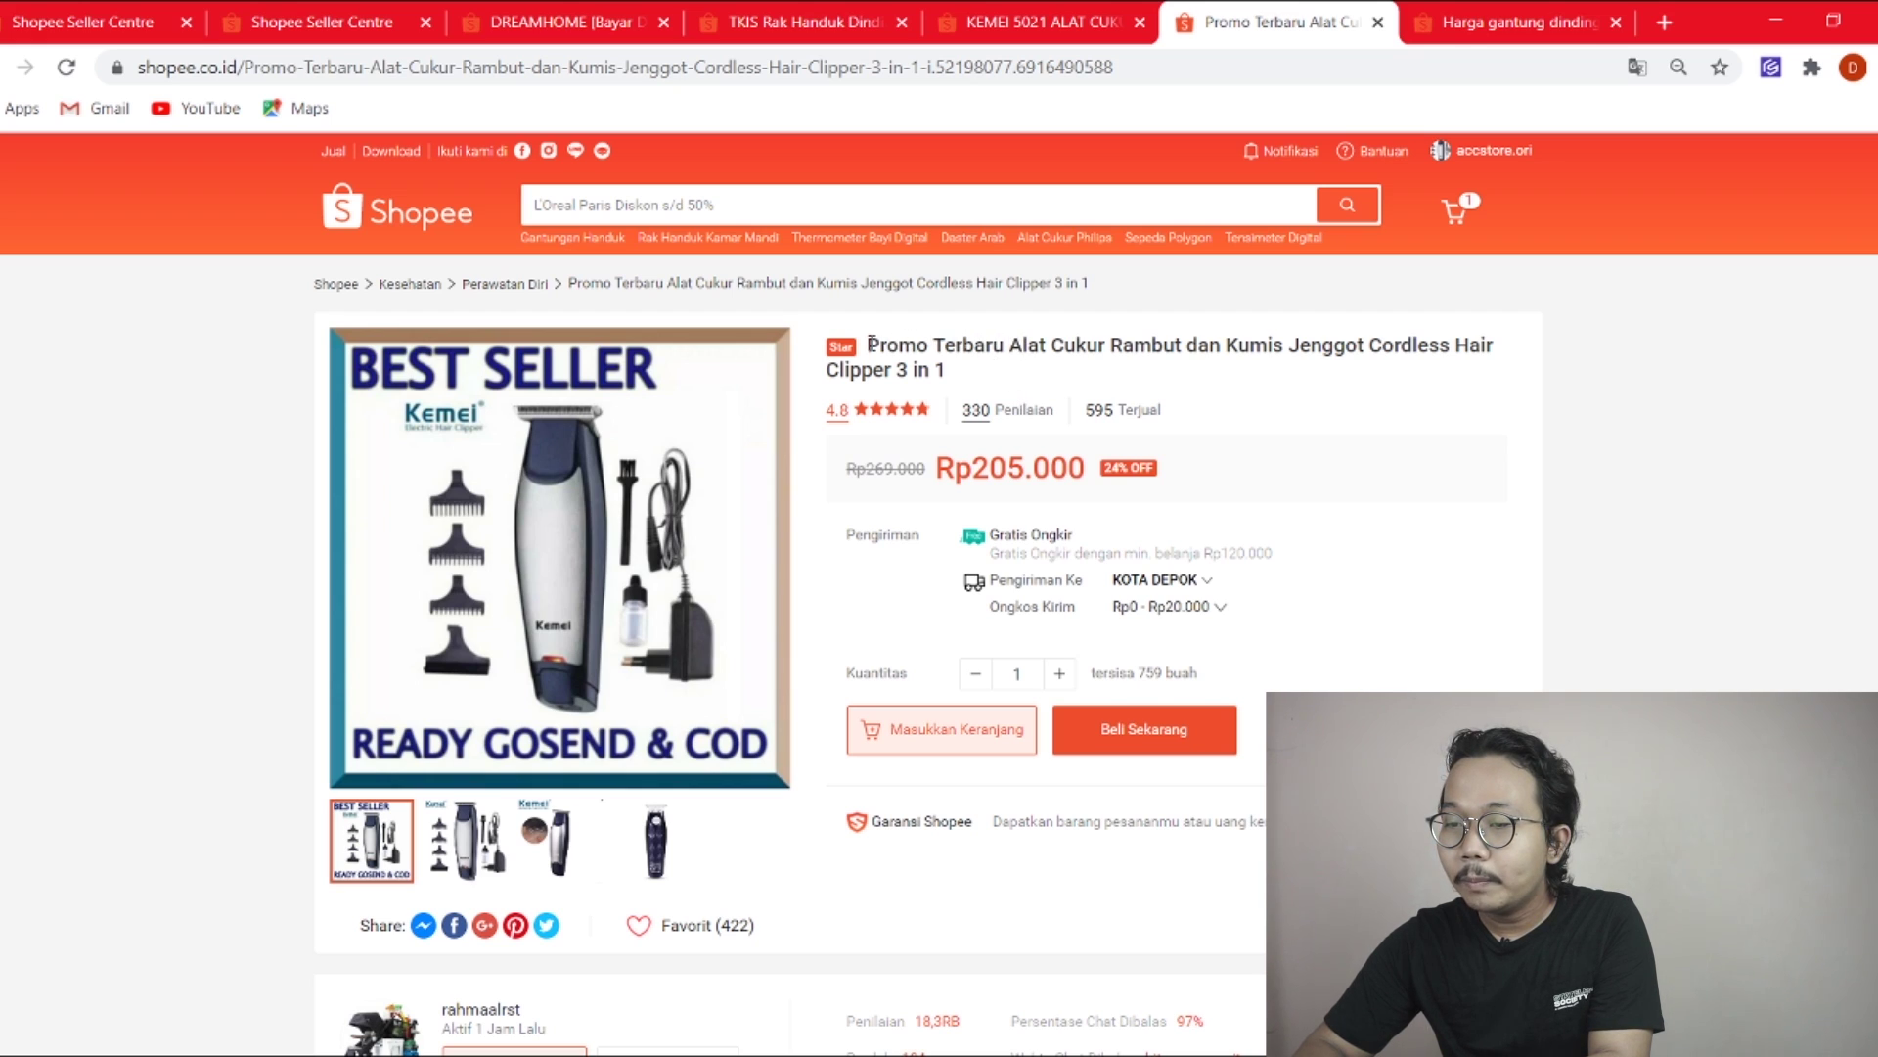
Copy the title of the Promo Terbaru hair clipper listing and paste it as the new product's name.
left_click_drag(869, 347, 954, 377)
key("ctrl+c")
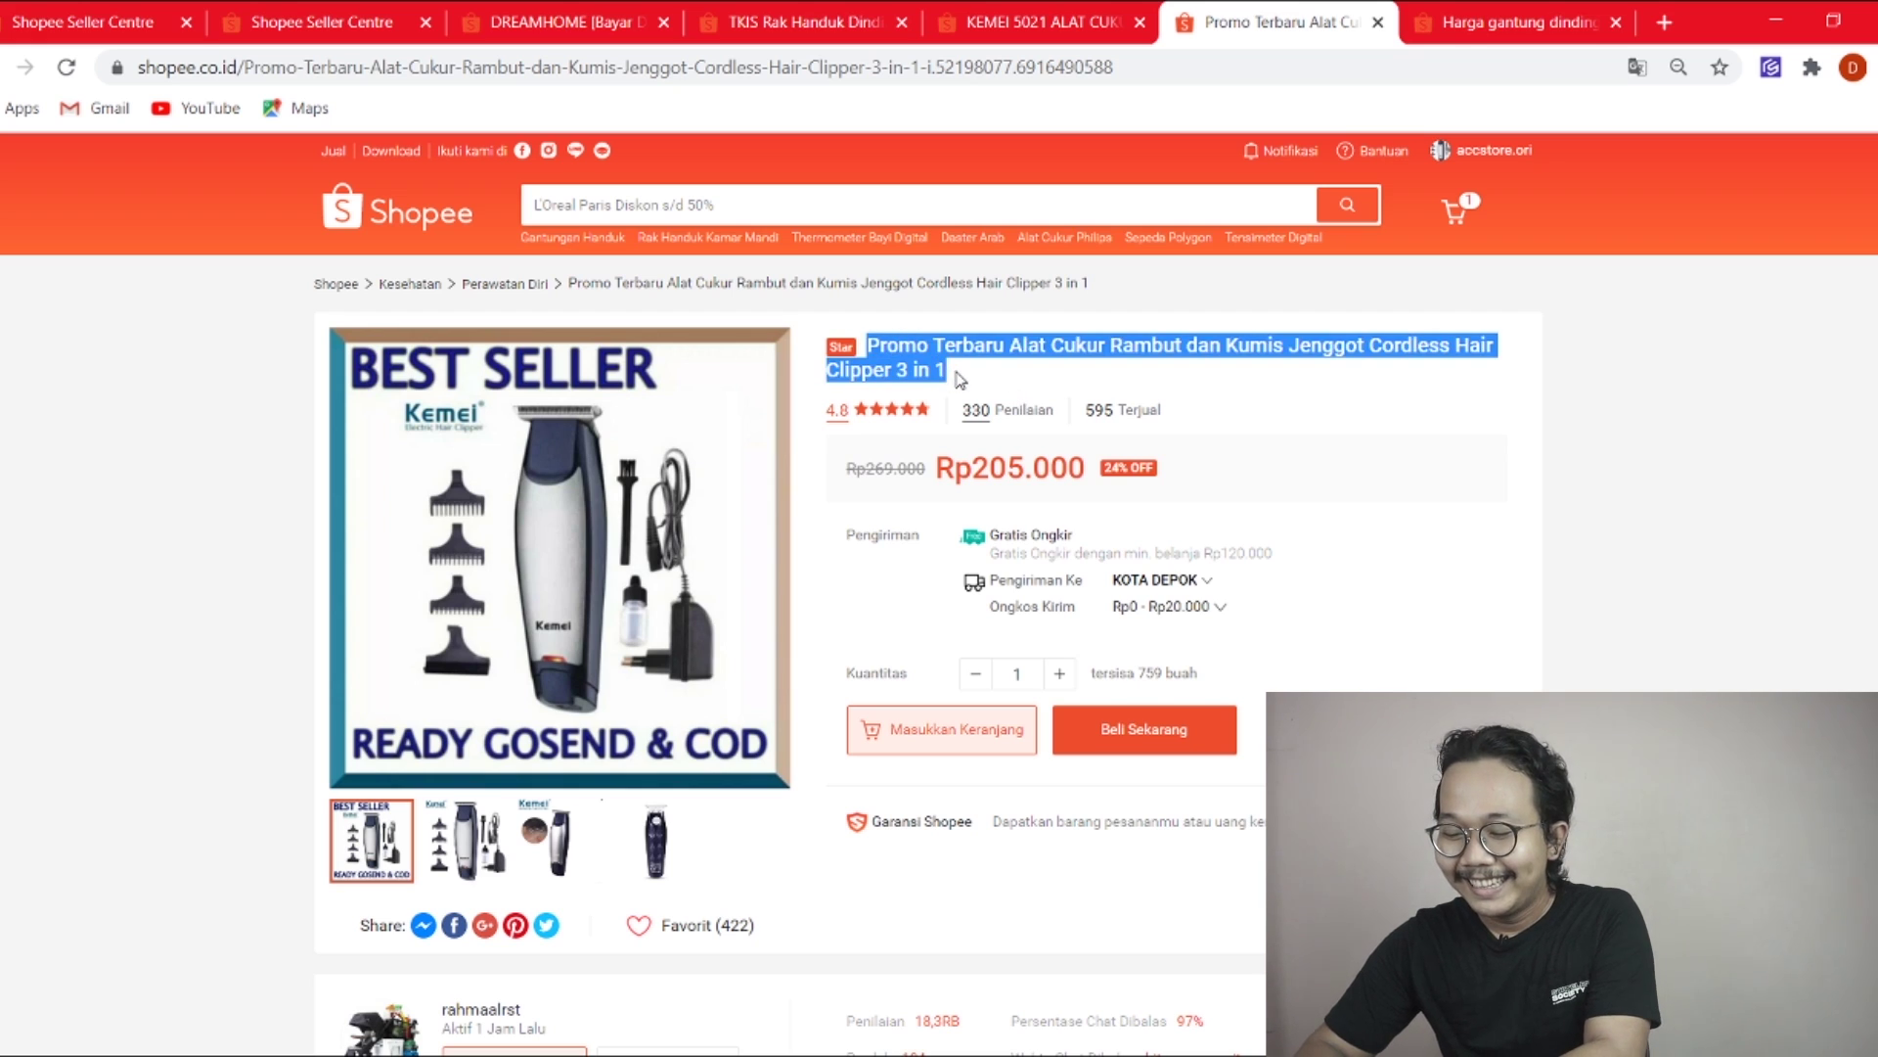
left_click(83, 21)
left_click(501, 437)
key("ctrl+a")
key("ctrl+v")
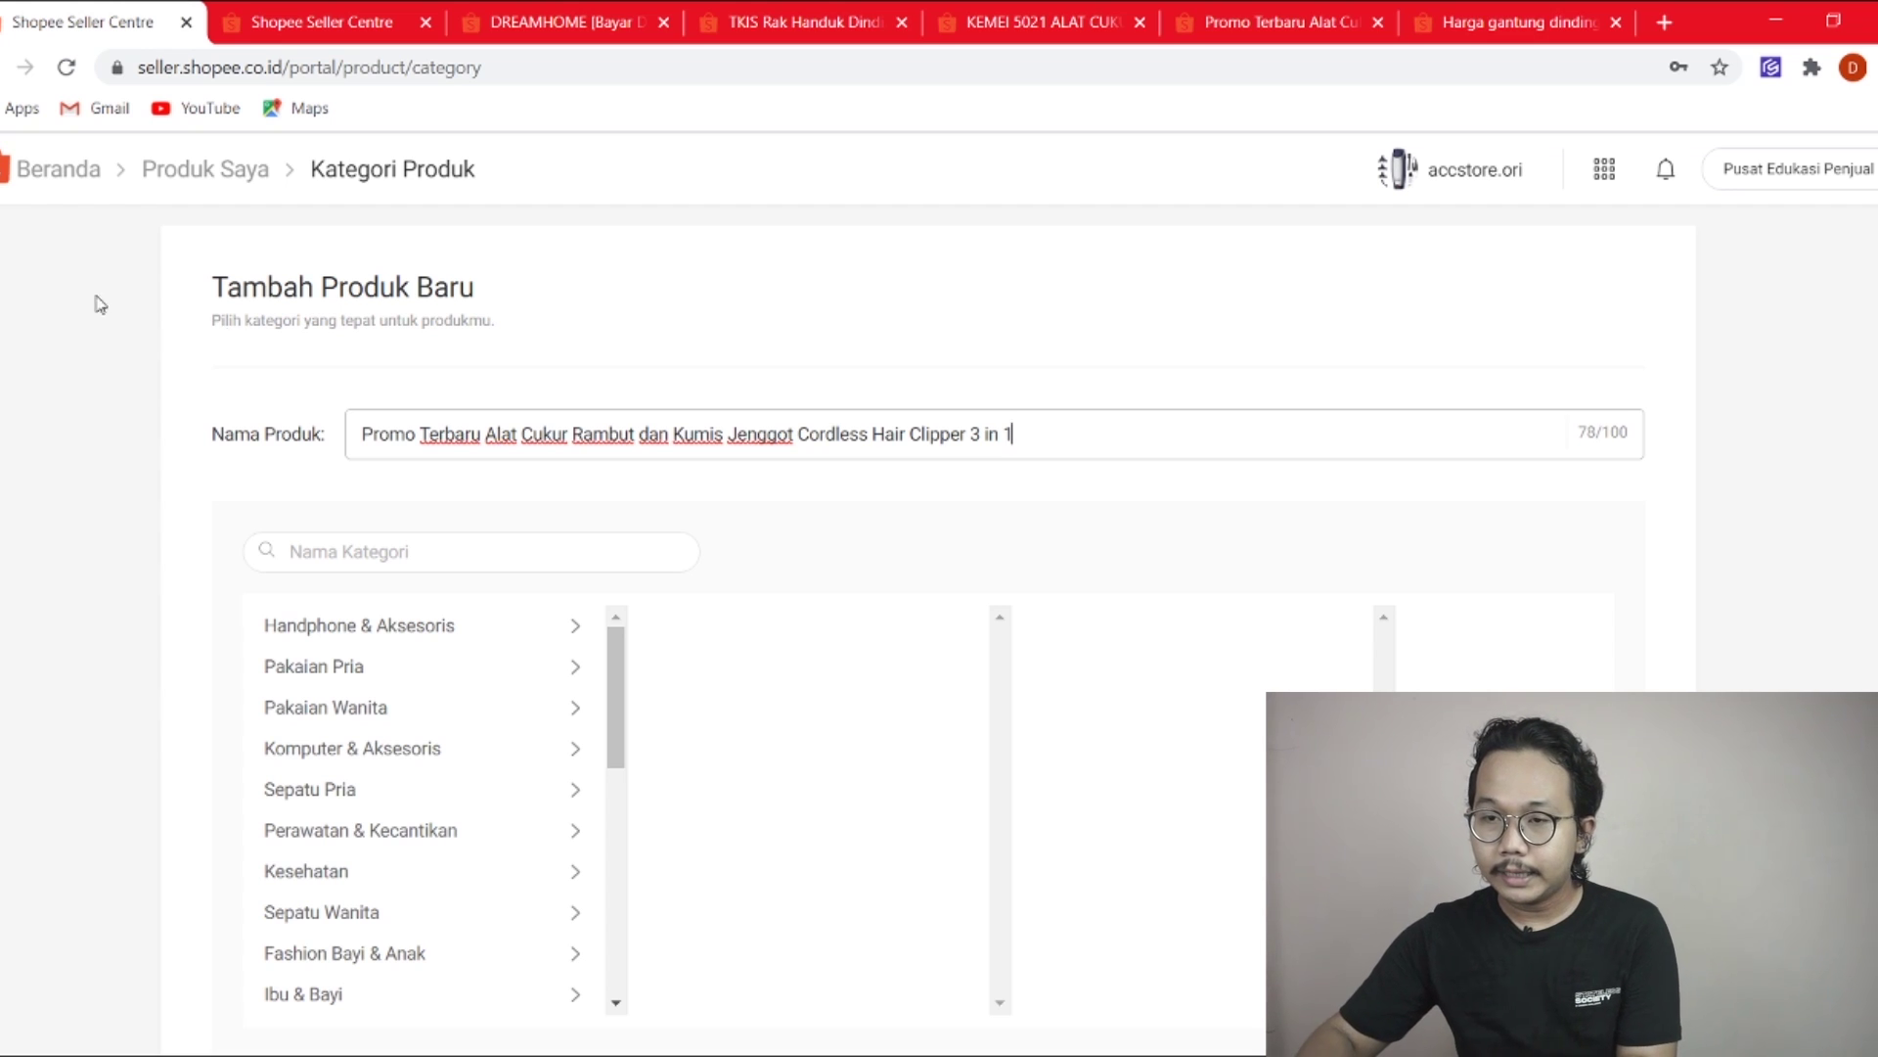
Open the Shopee keyword ads page (Iklan Kata Kunci) in the second Seller Centre tab.
left_click(255, 14)
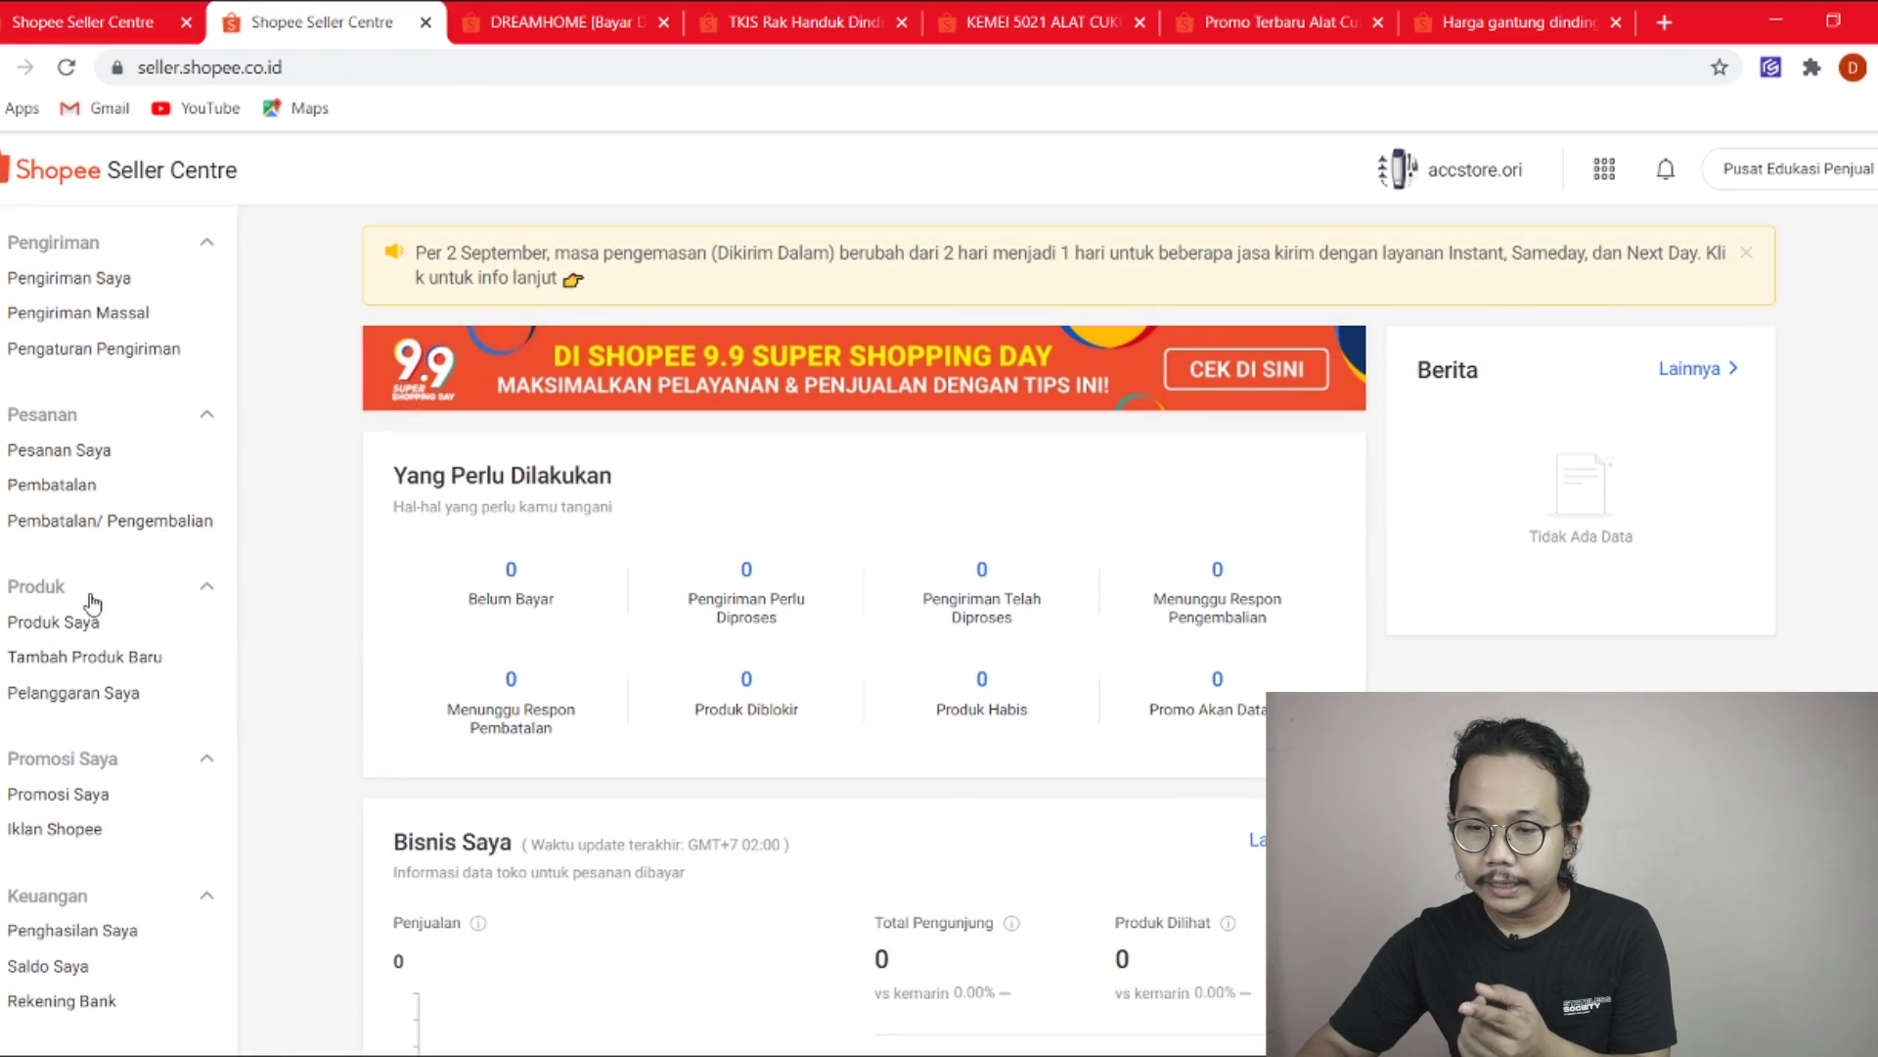
left_click(59, 831)
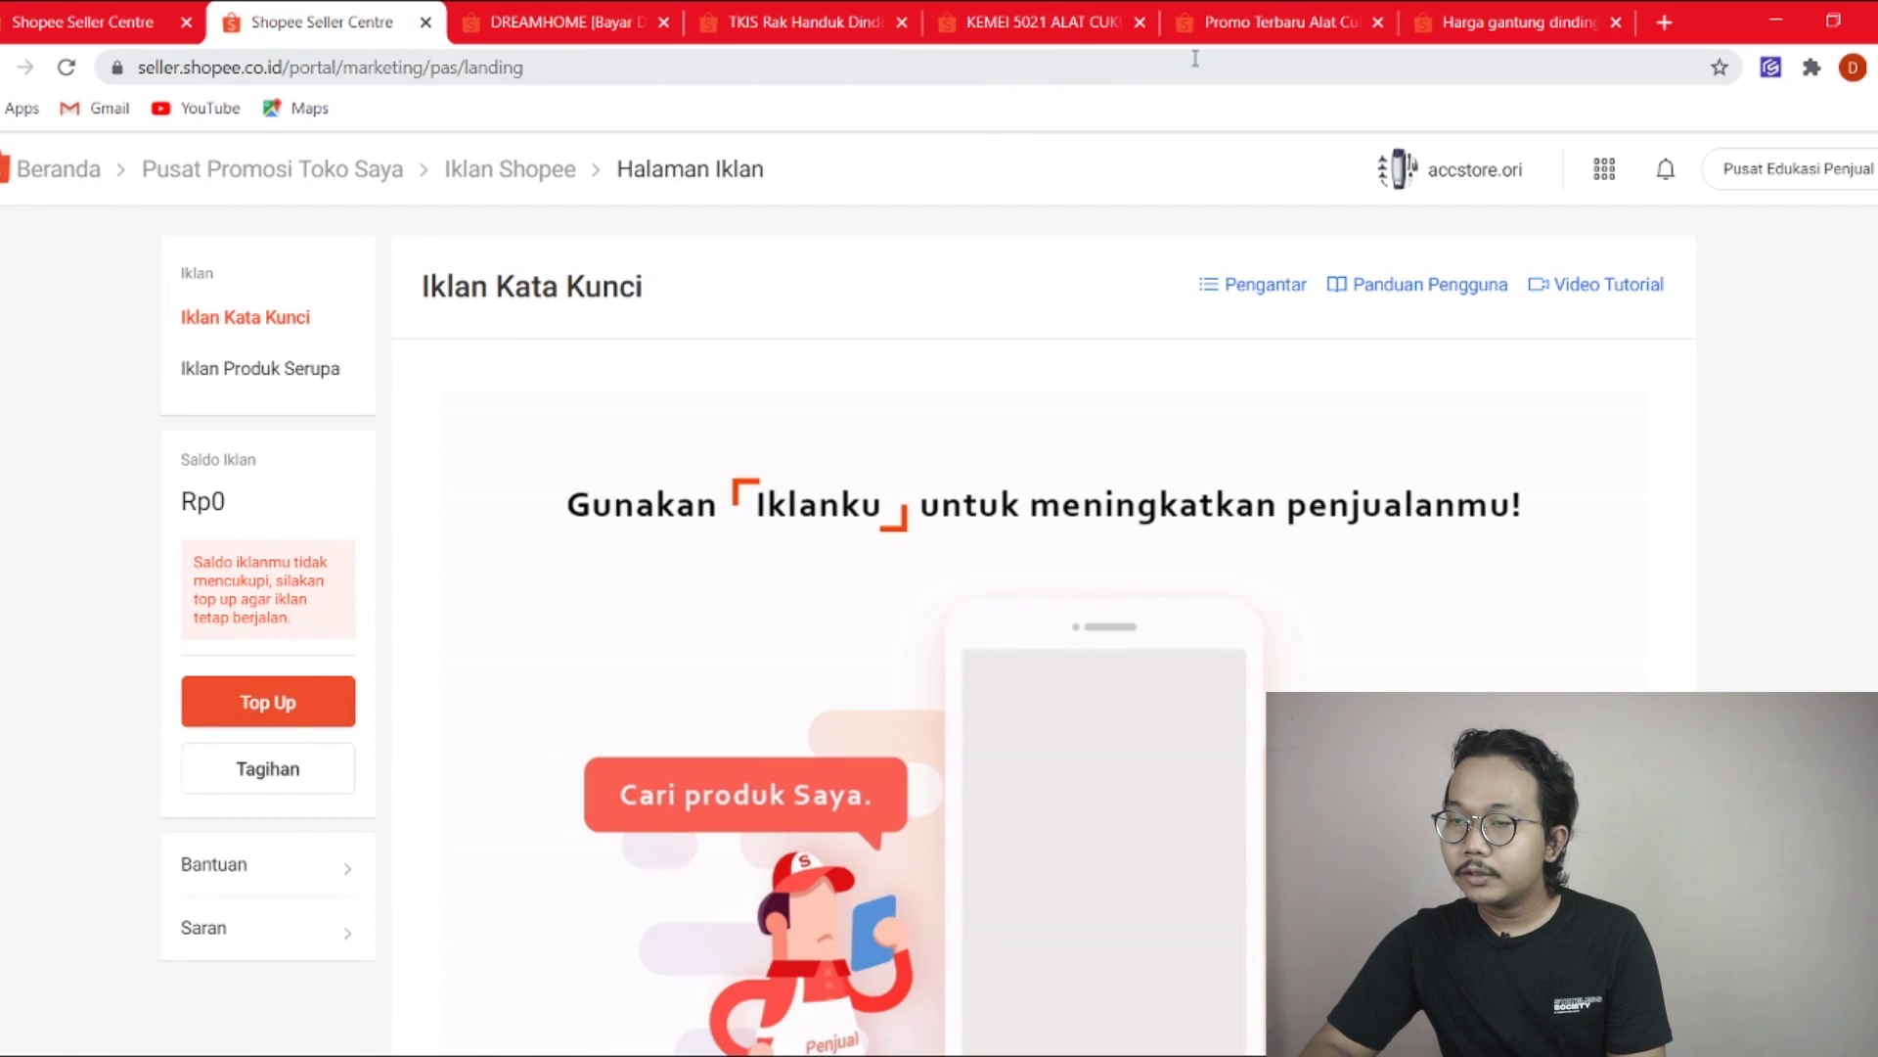
Reorder the browser tabs so the two hair clipper listings sit next to the Seller Centre tabs, then return to the ads page.
left_click(1262, 15)
left_click_drag(1262, 16, 587, 11)
left_click(234, 460)
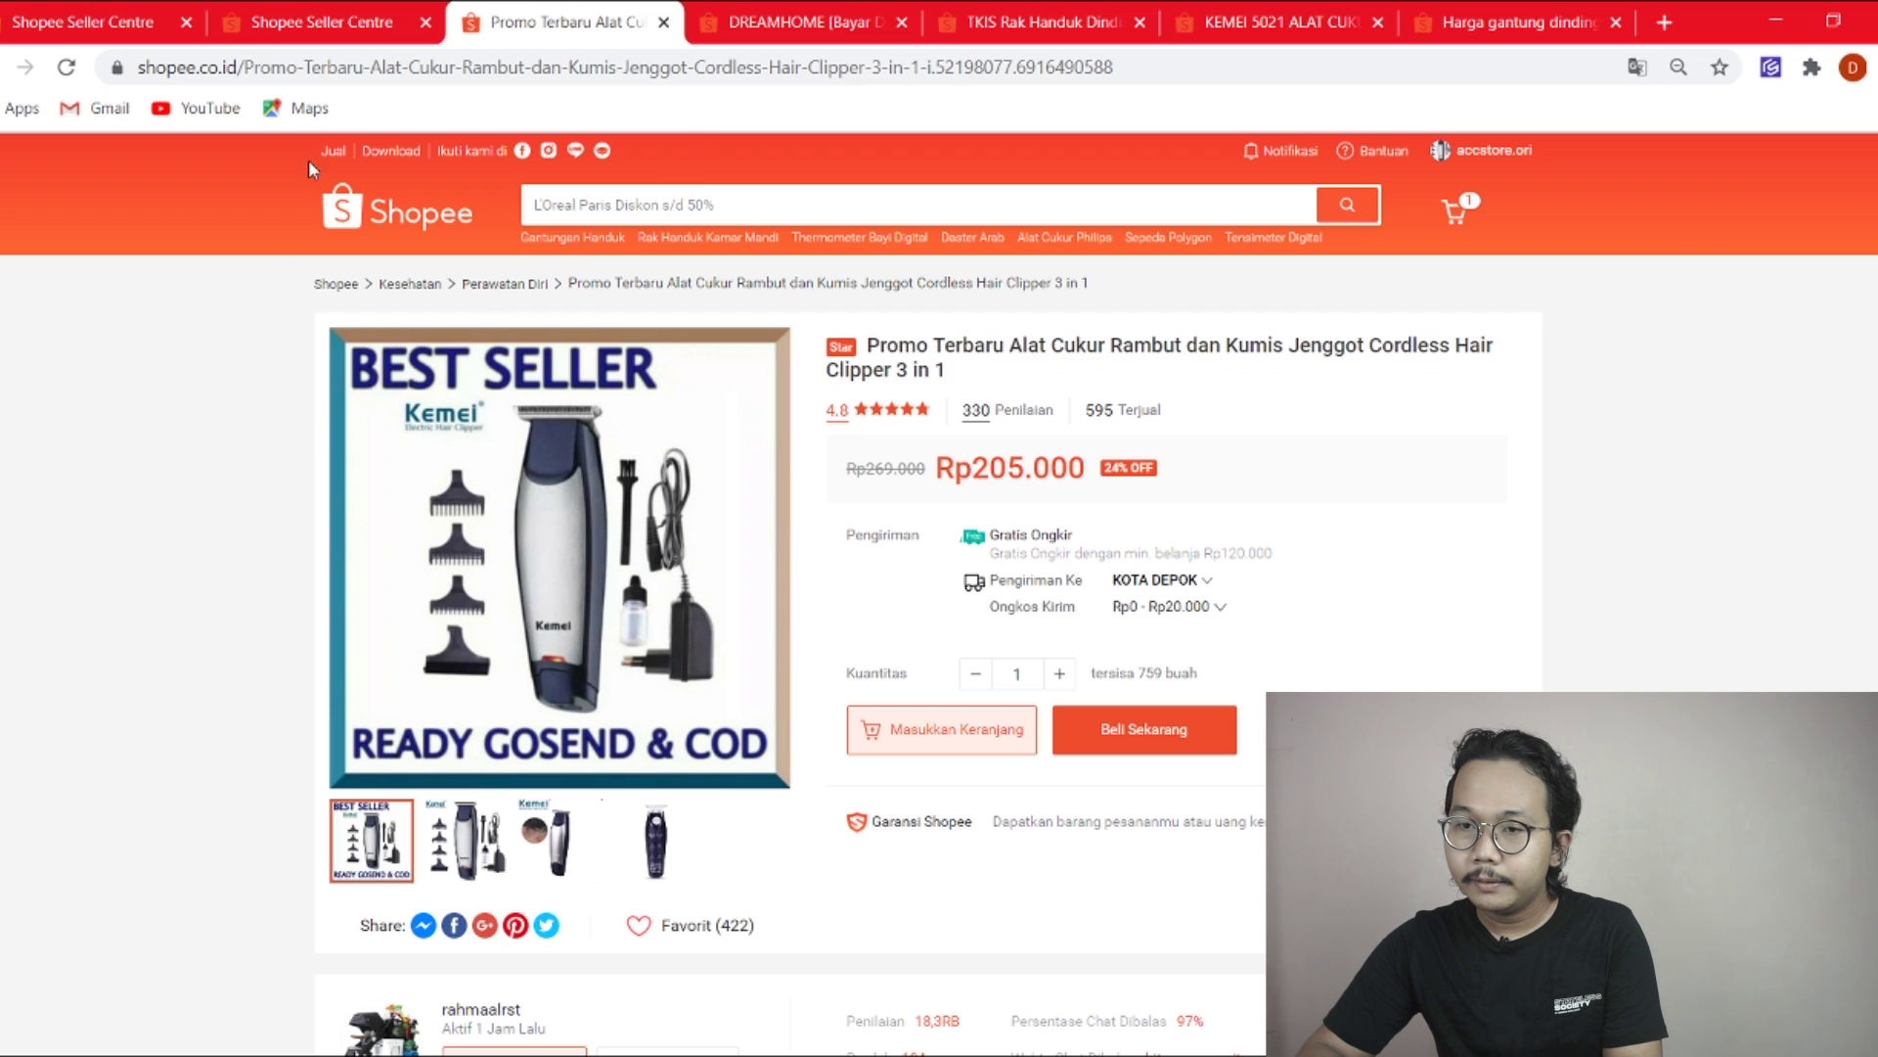
left_click(343, 14)
left_click_drag(1272, 22, 543, 36)
left_click(323, 21)
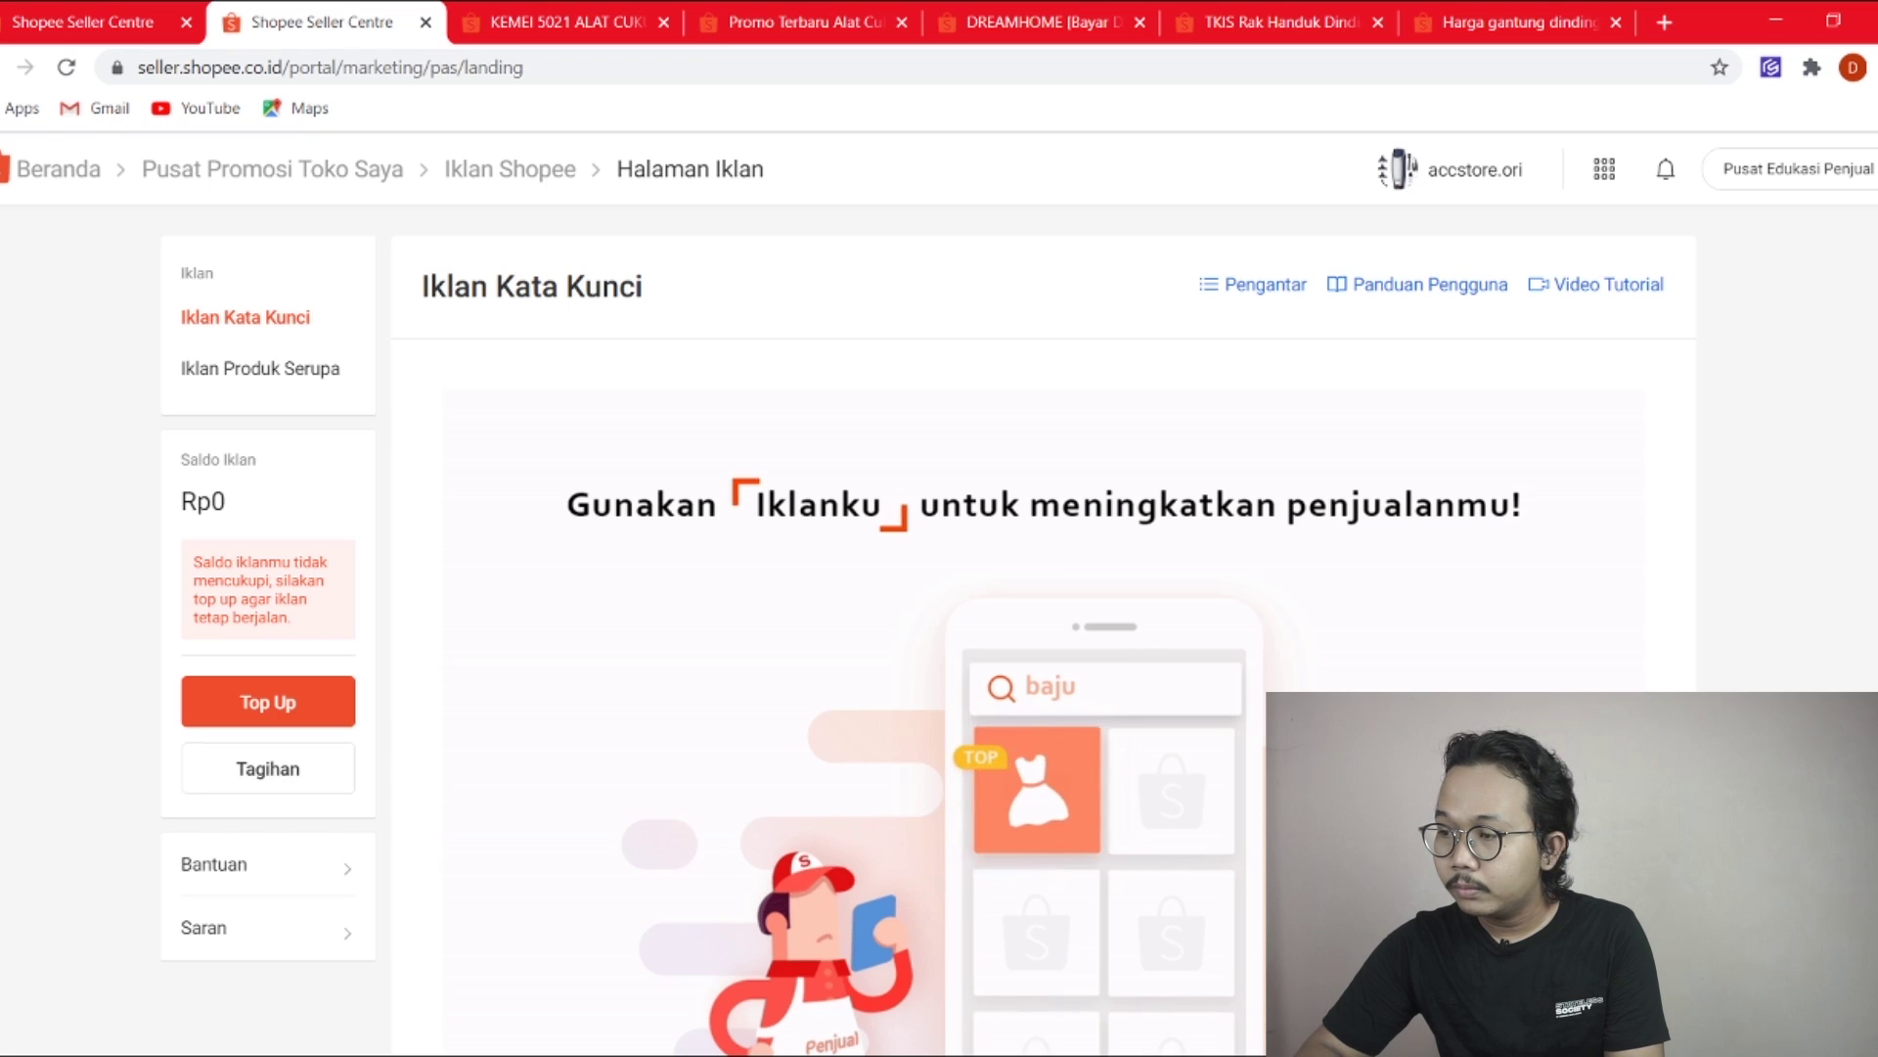
Start a keyword ad for the NEW LITTLE GIANT POMPA ASI product and close the two unneeded towel-rack and wall-hanger tabs.
scroll(1383, 637, "down", 2)
scroll(1216, 850, "down", 1)
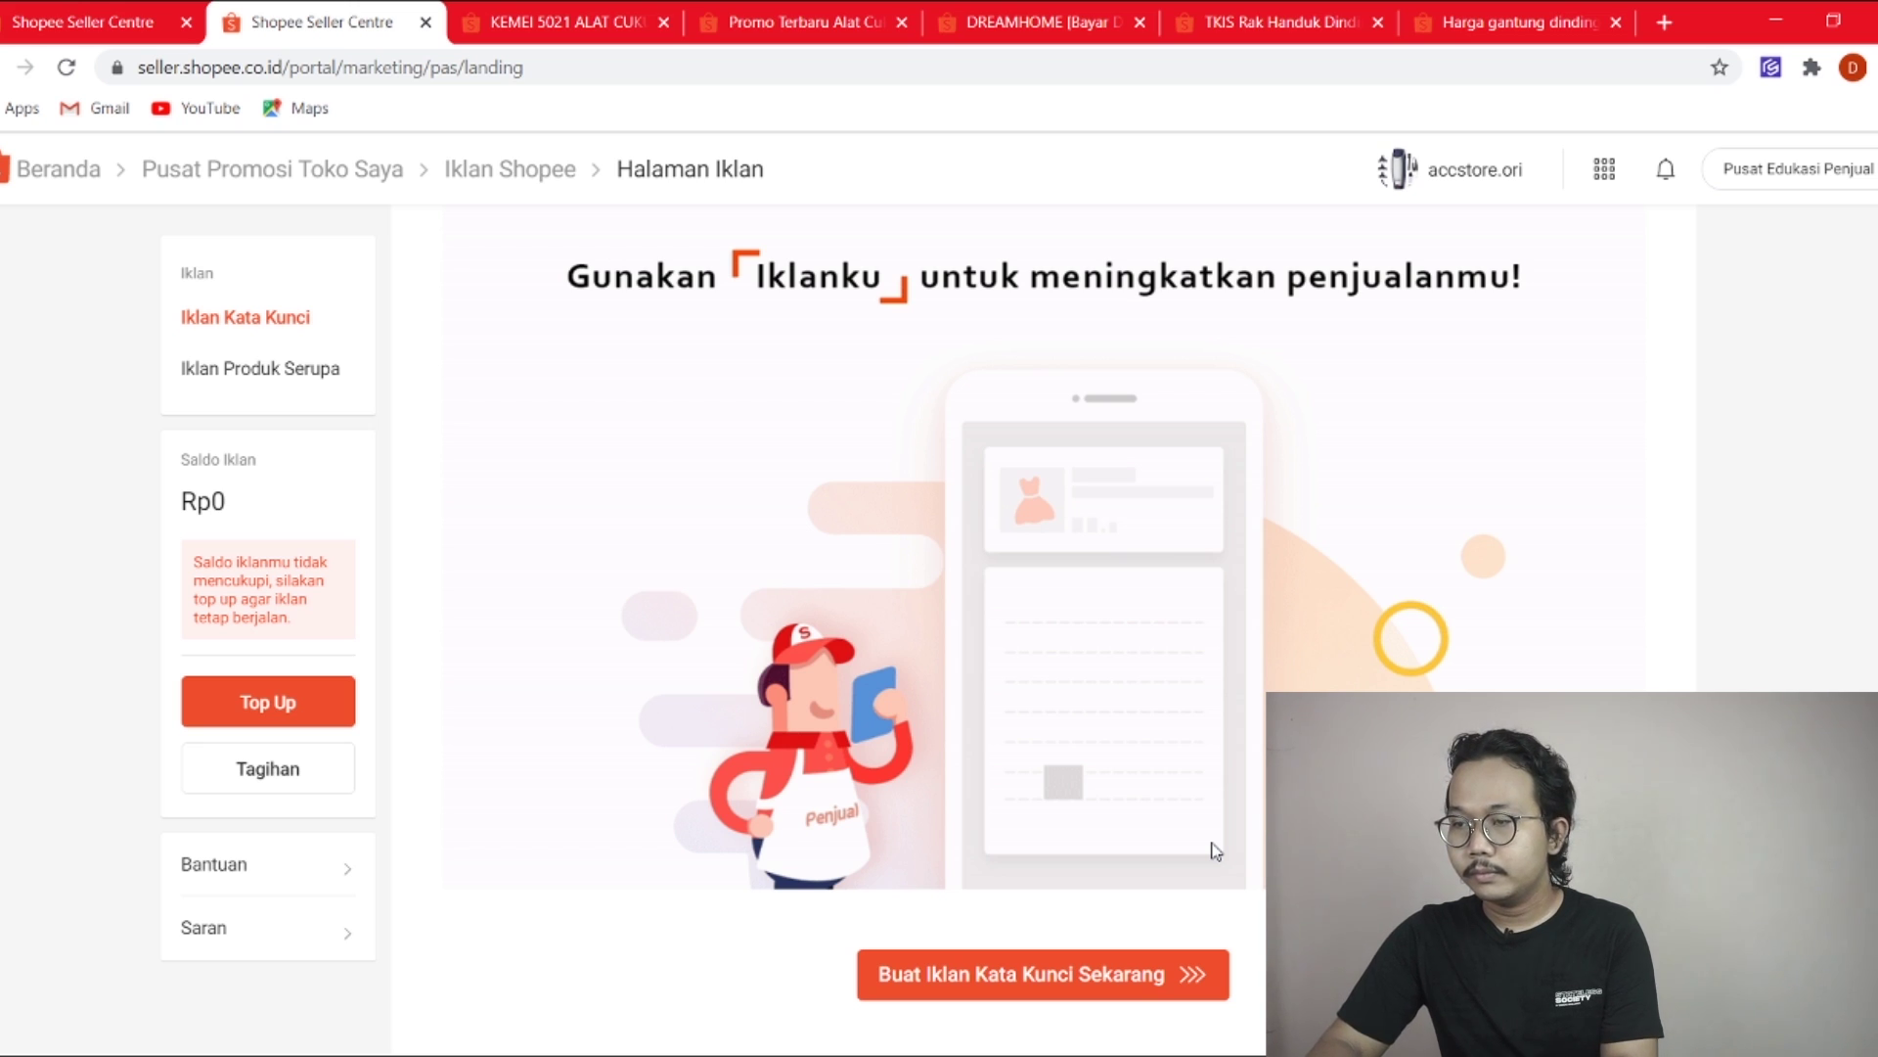
left_click(1022, 974)
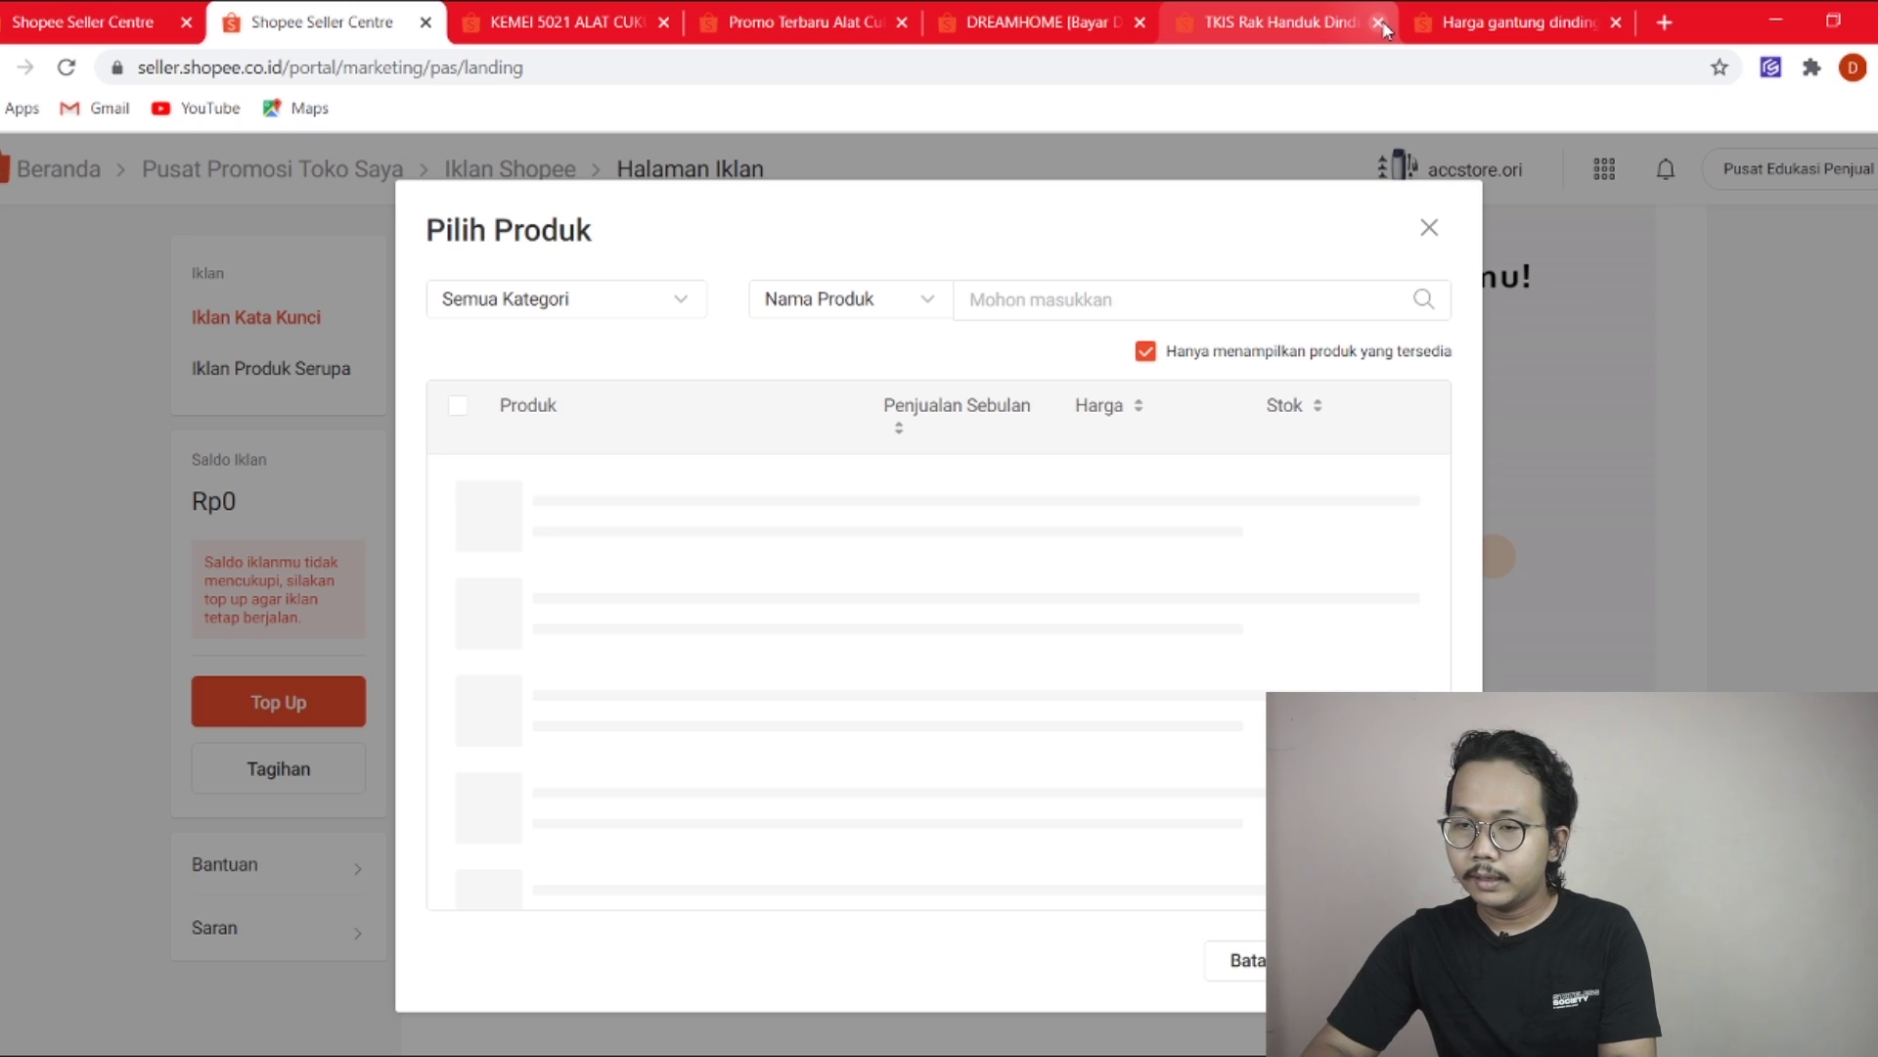
left_click(1380, 22)
left_click(1379, 23)
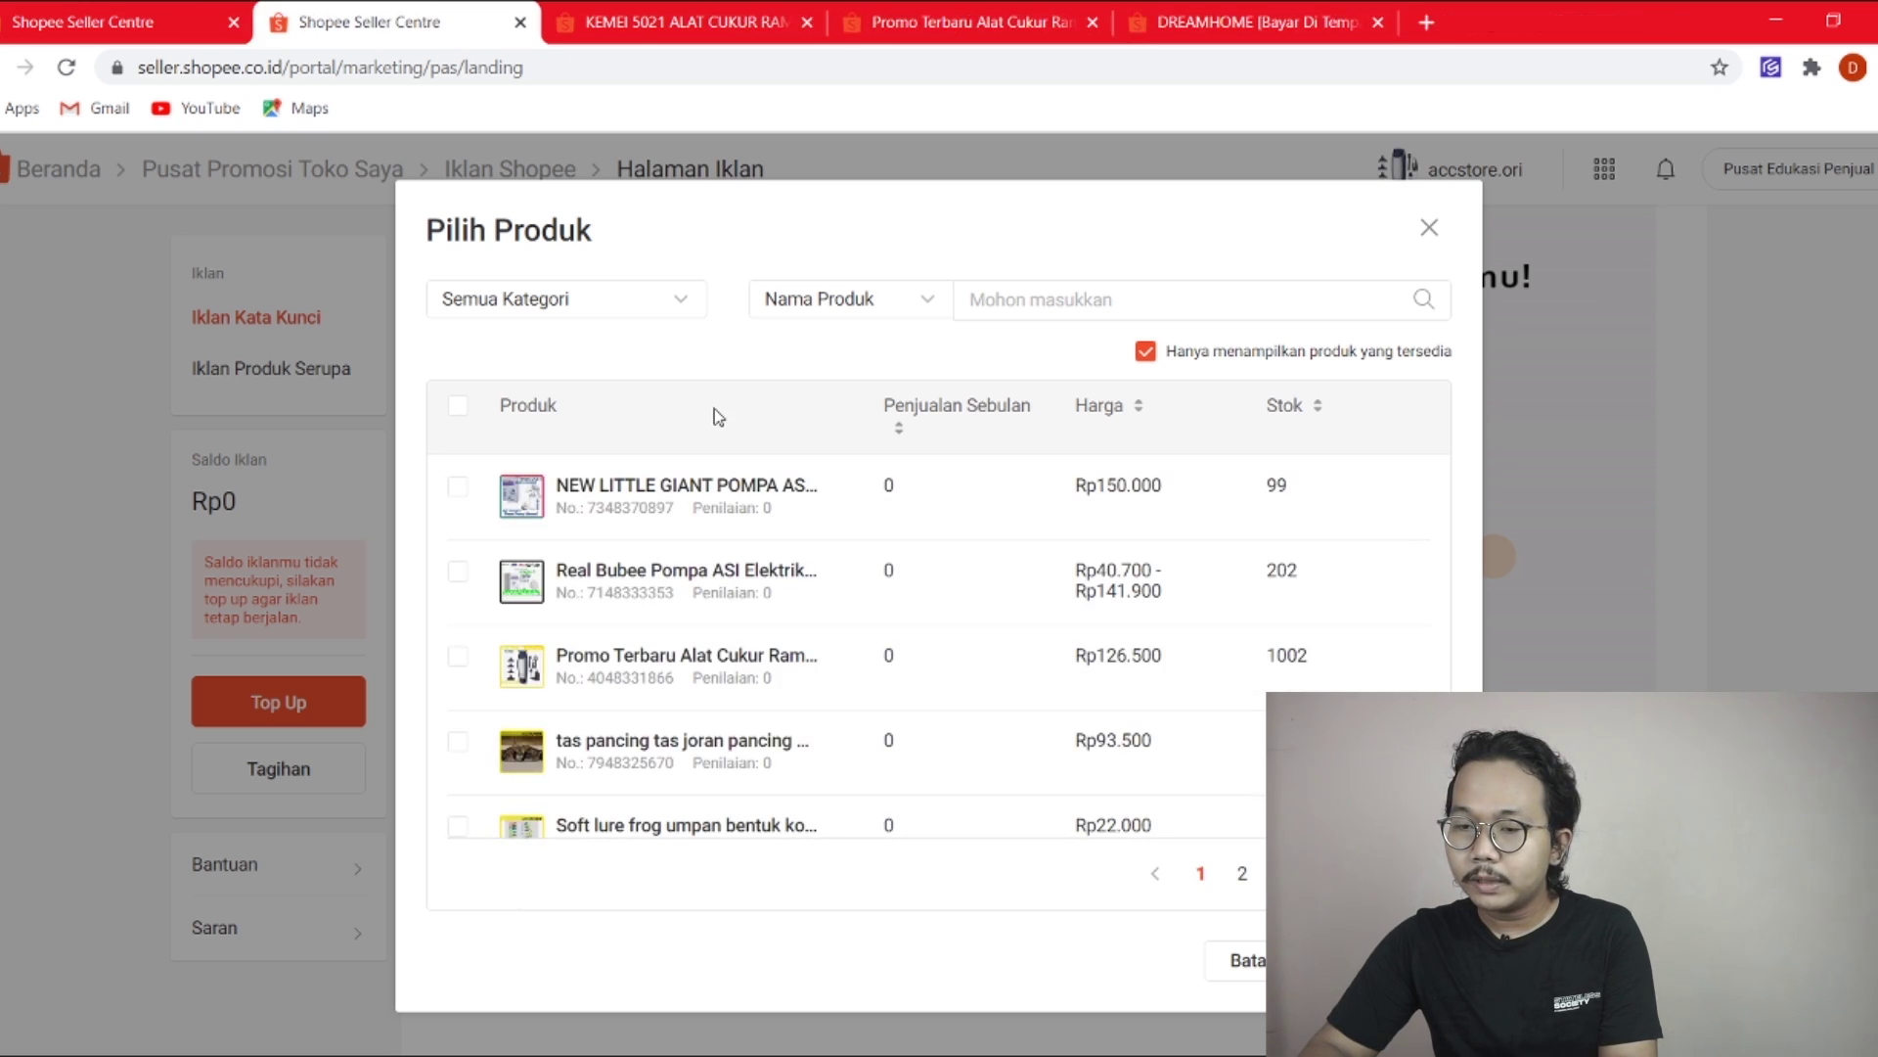
left_click(457, 486)
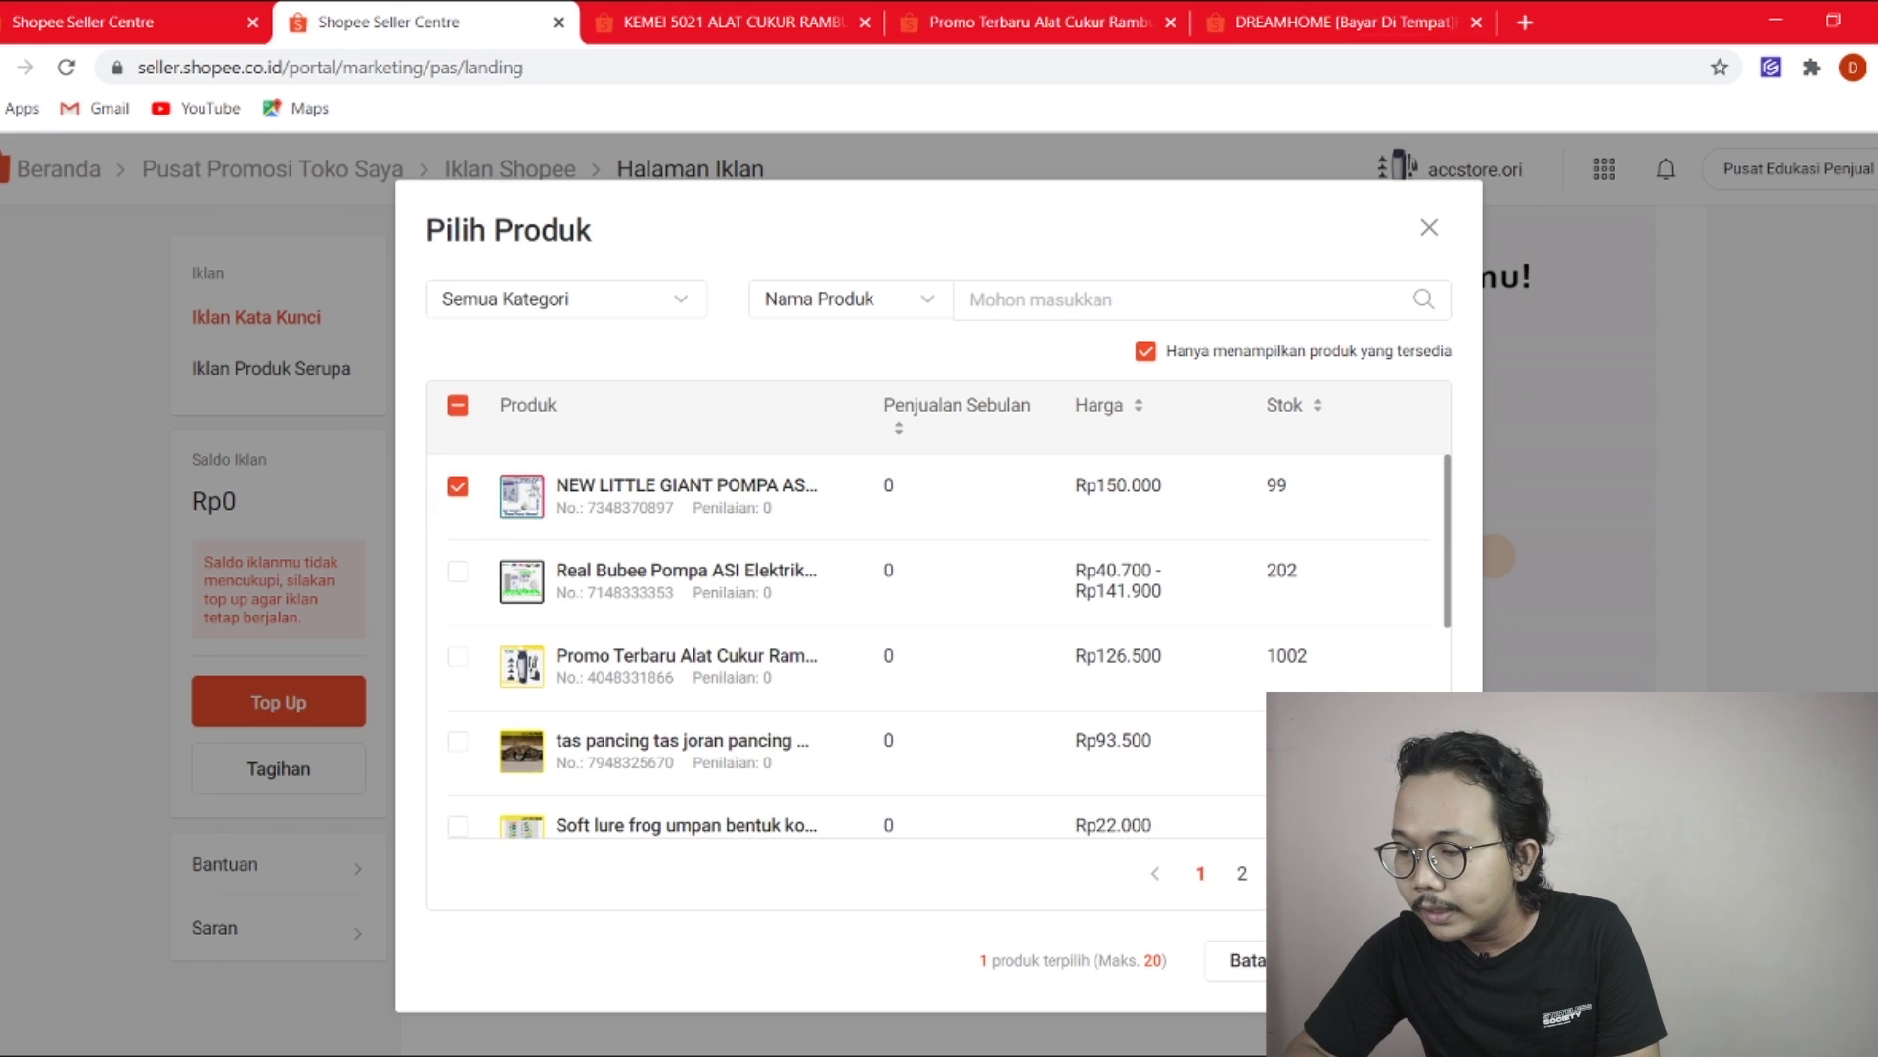
left_click(1390, 959)
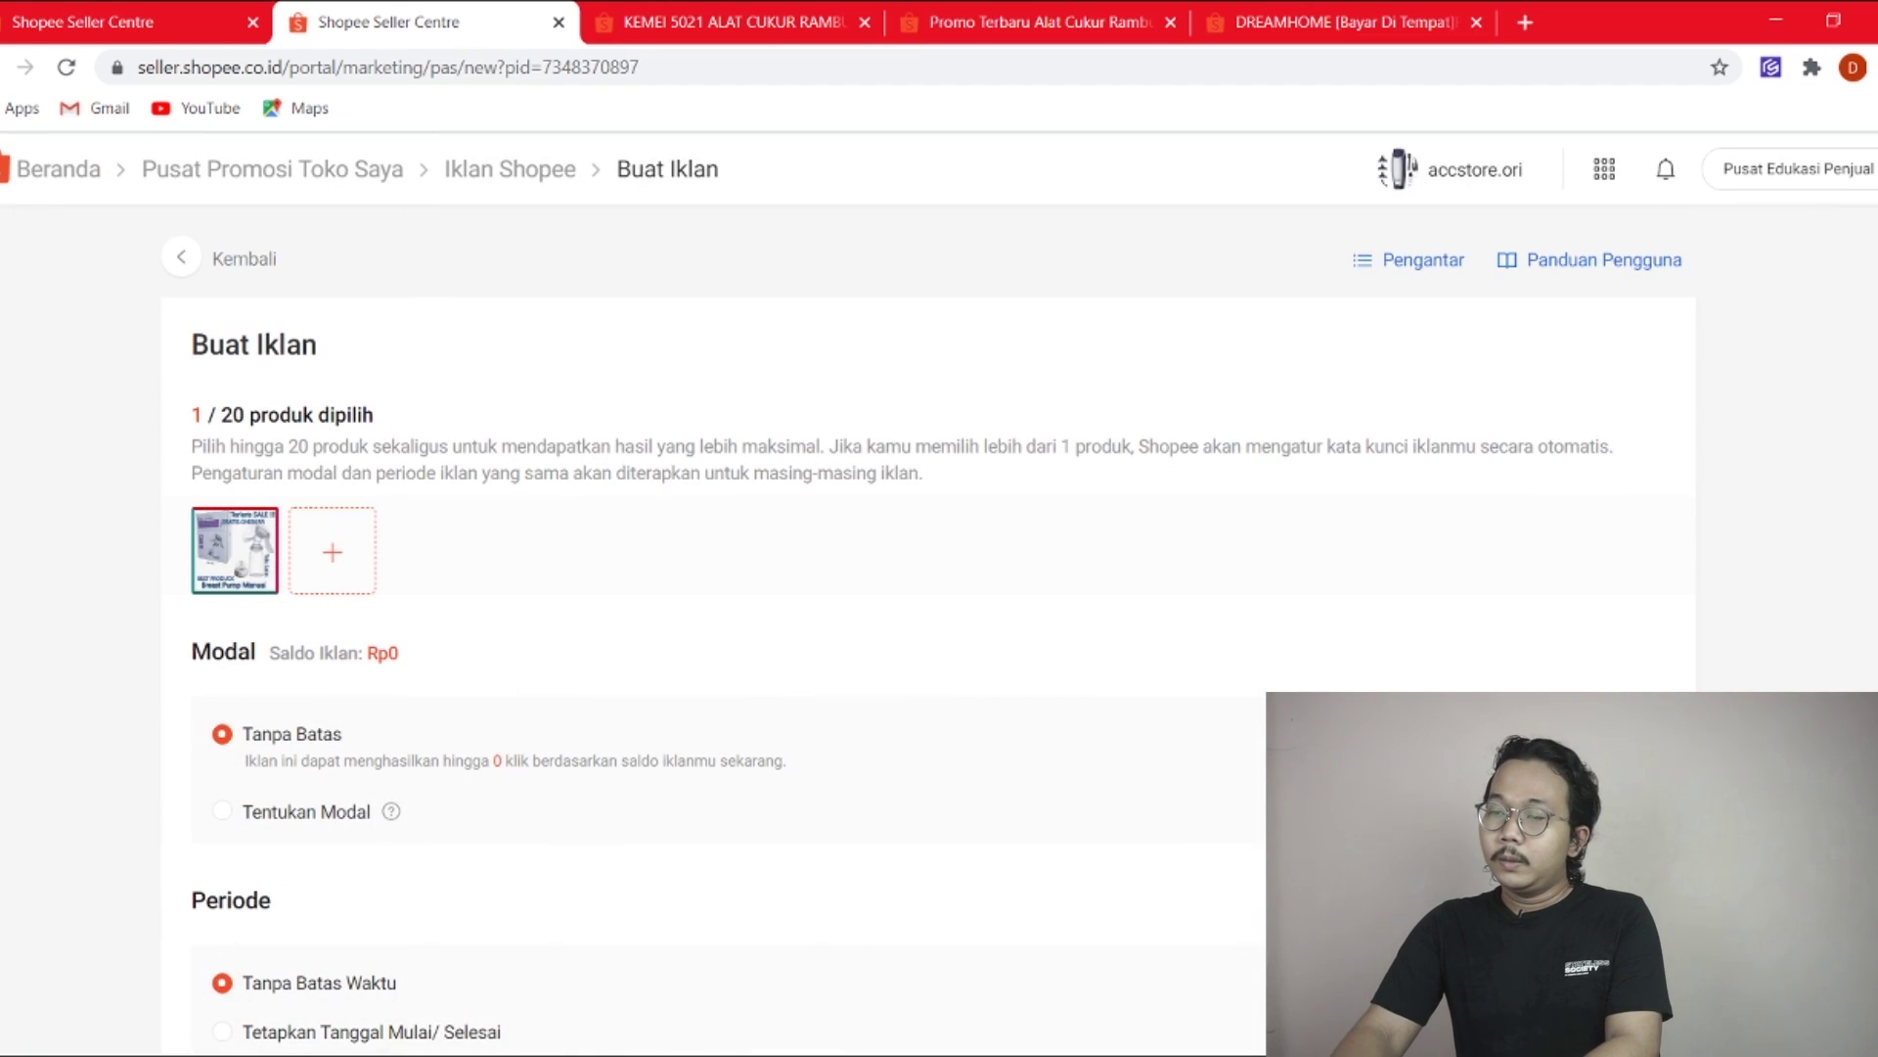
Load the recommended search keywords for manual selection and bulk-delete all of them.
scroll(515, 818, "down", 5)
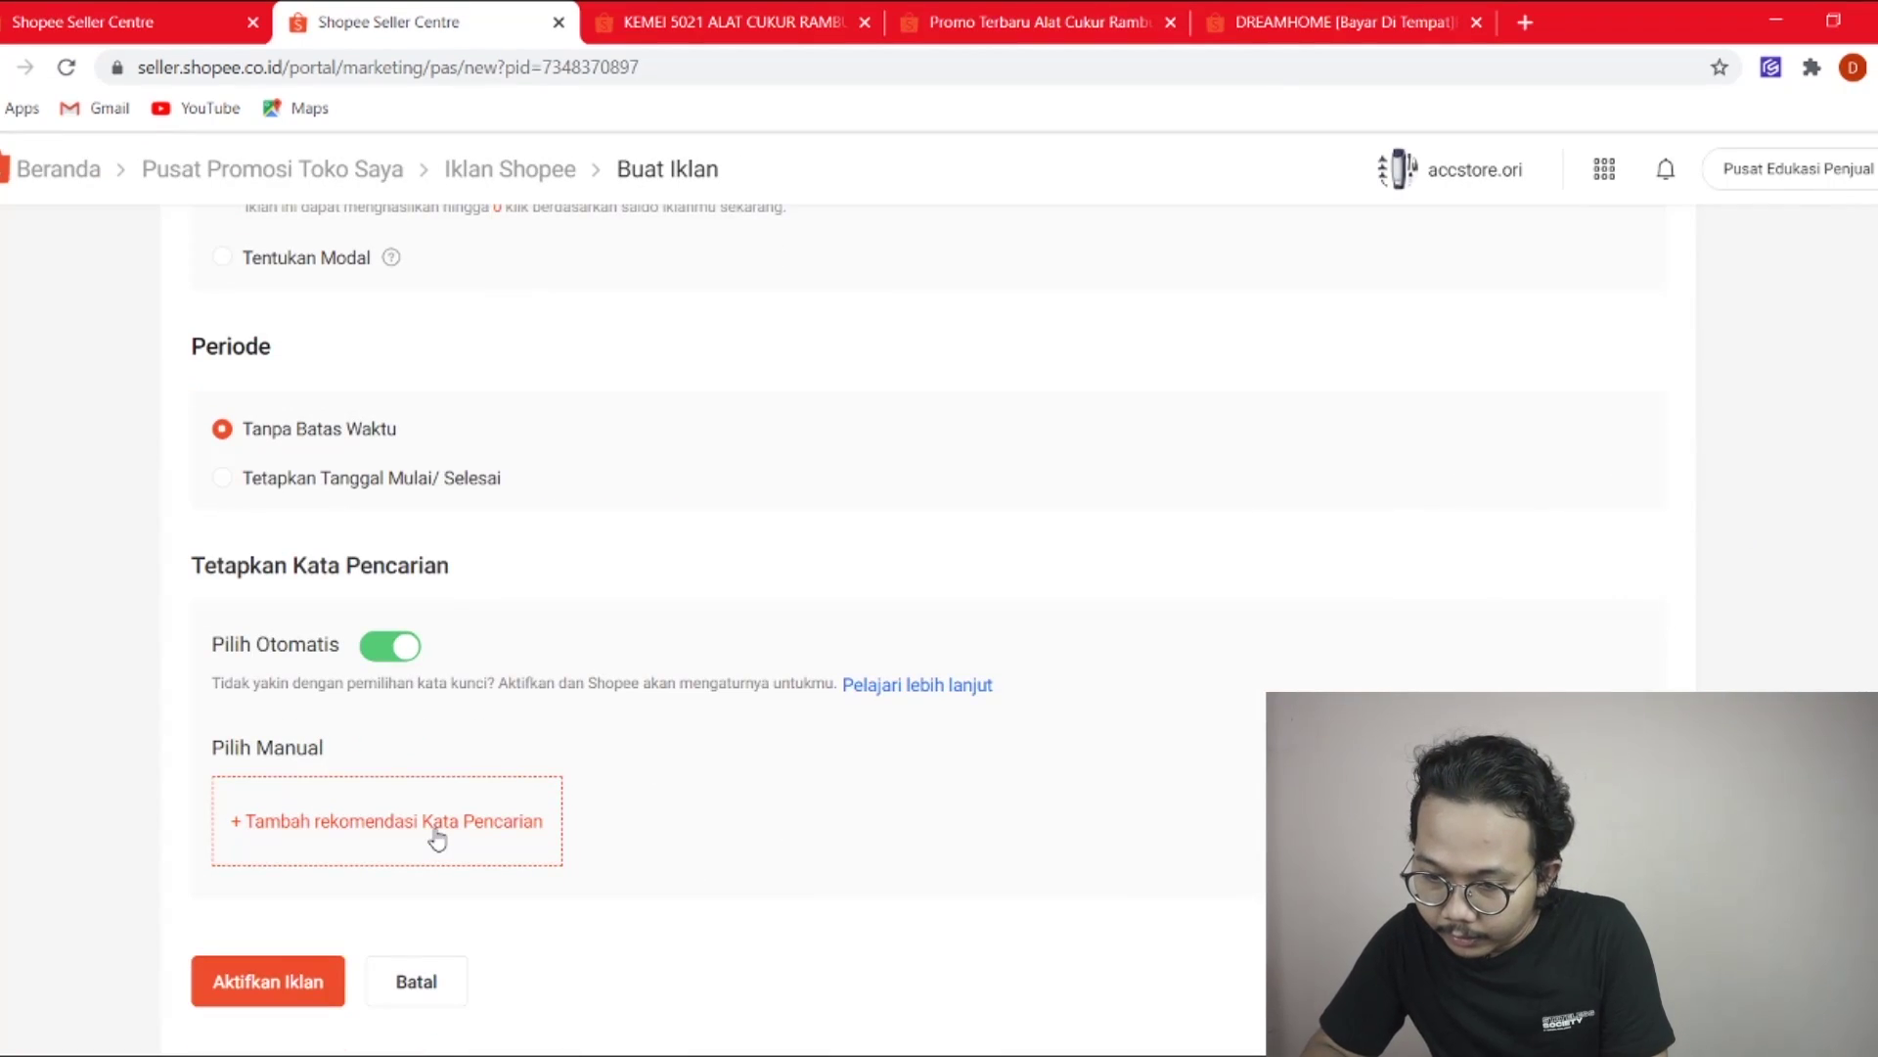
left_click(435, 833)
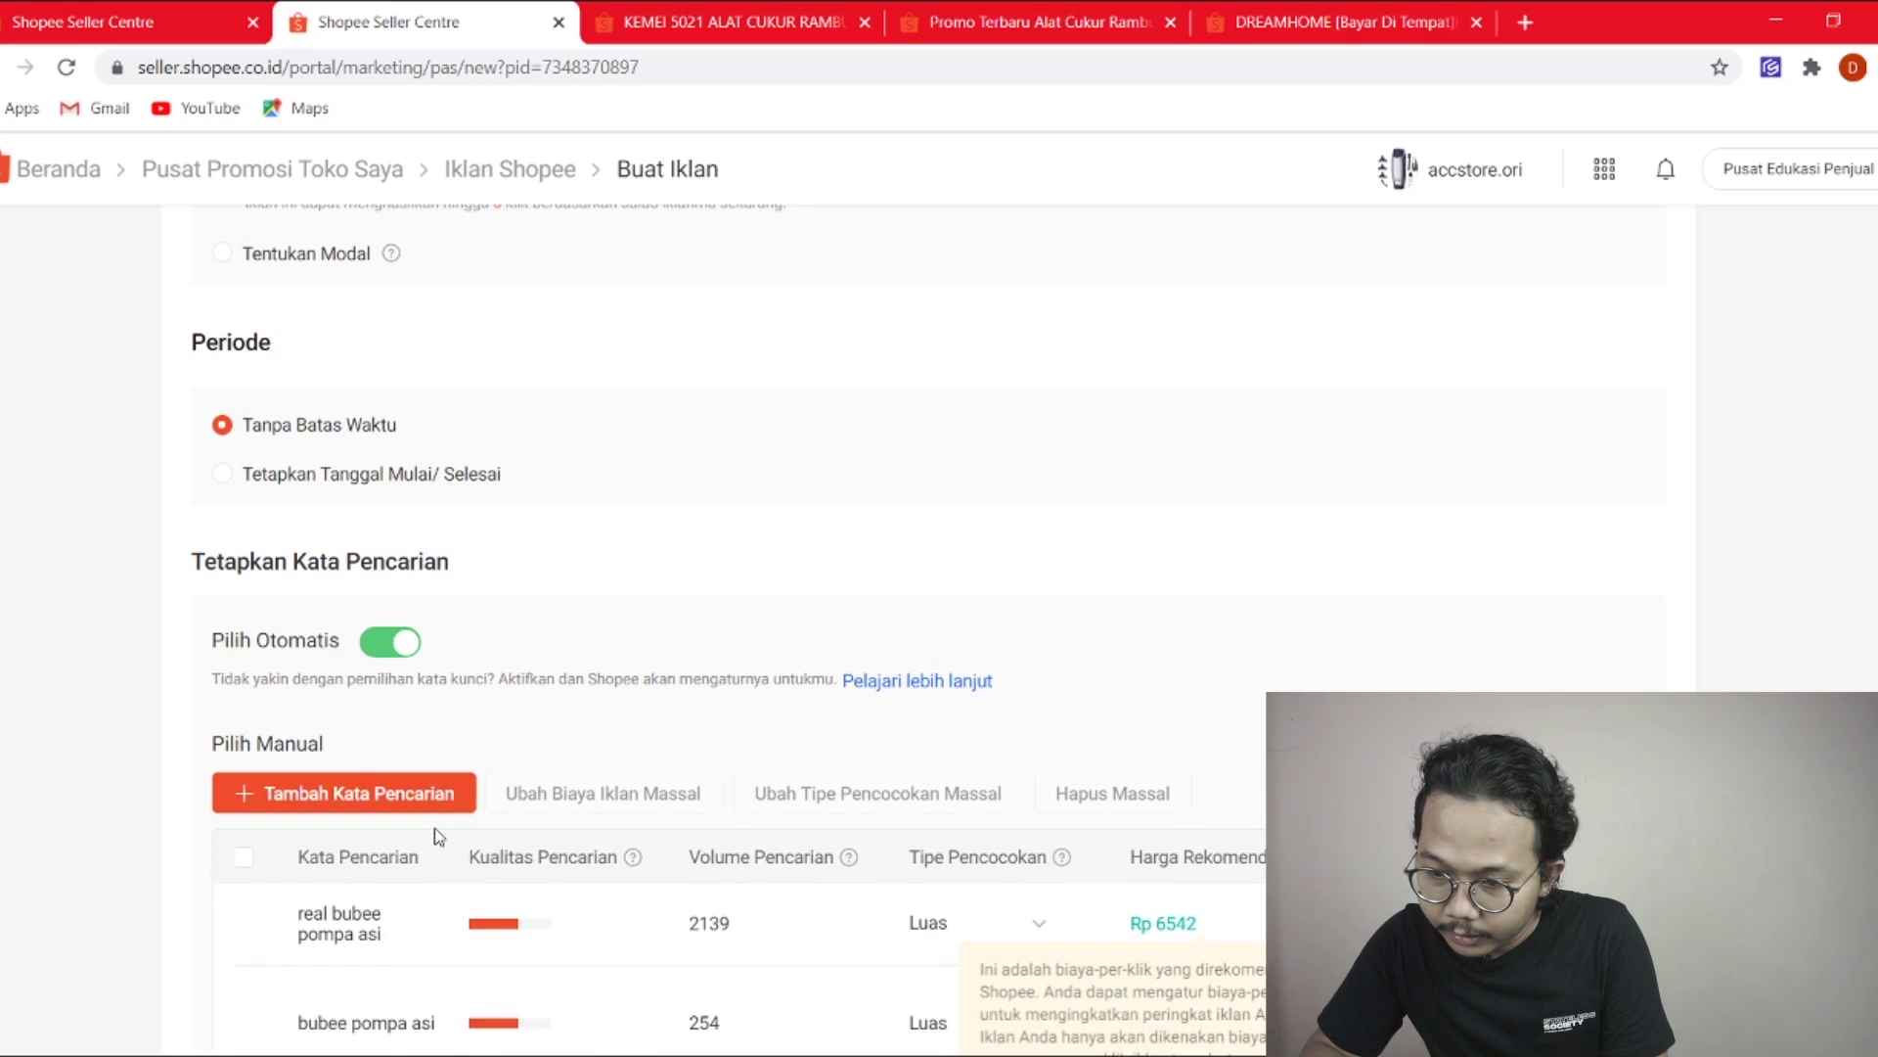
left_click(243, 858)
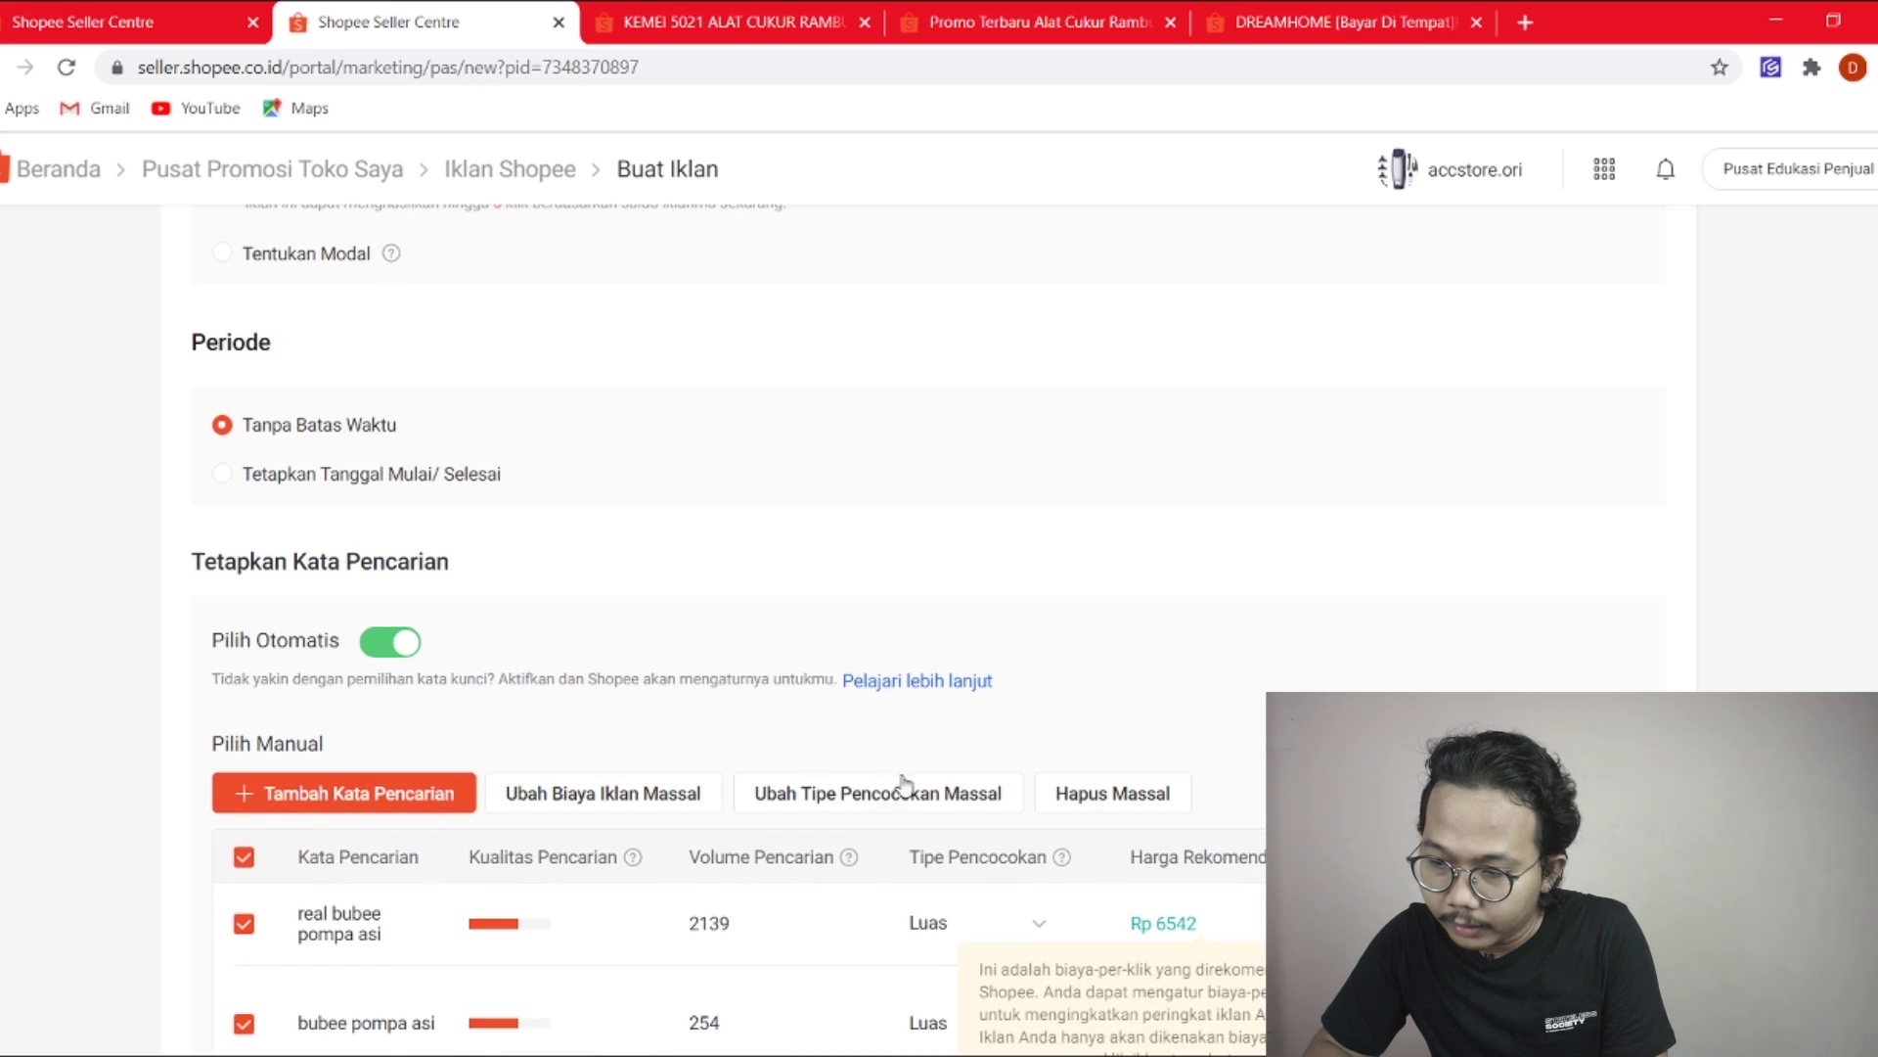
left_click(1089, 800)
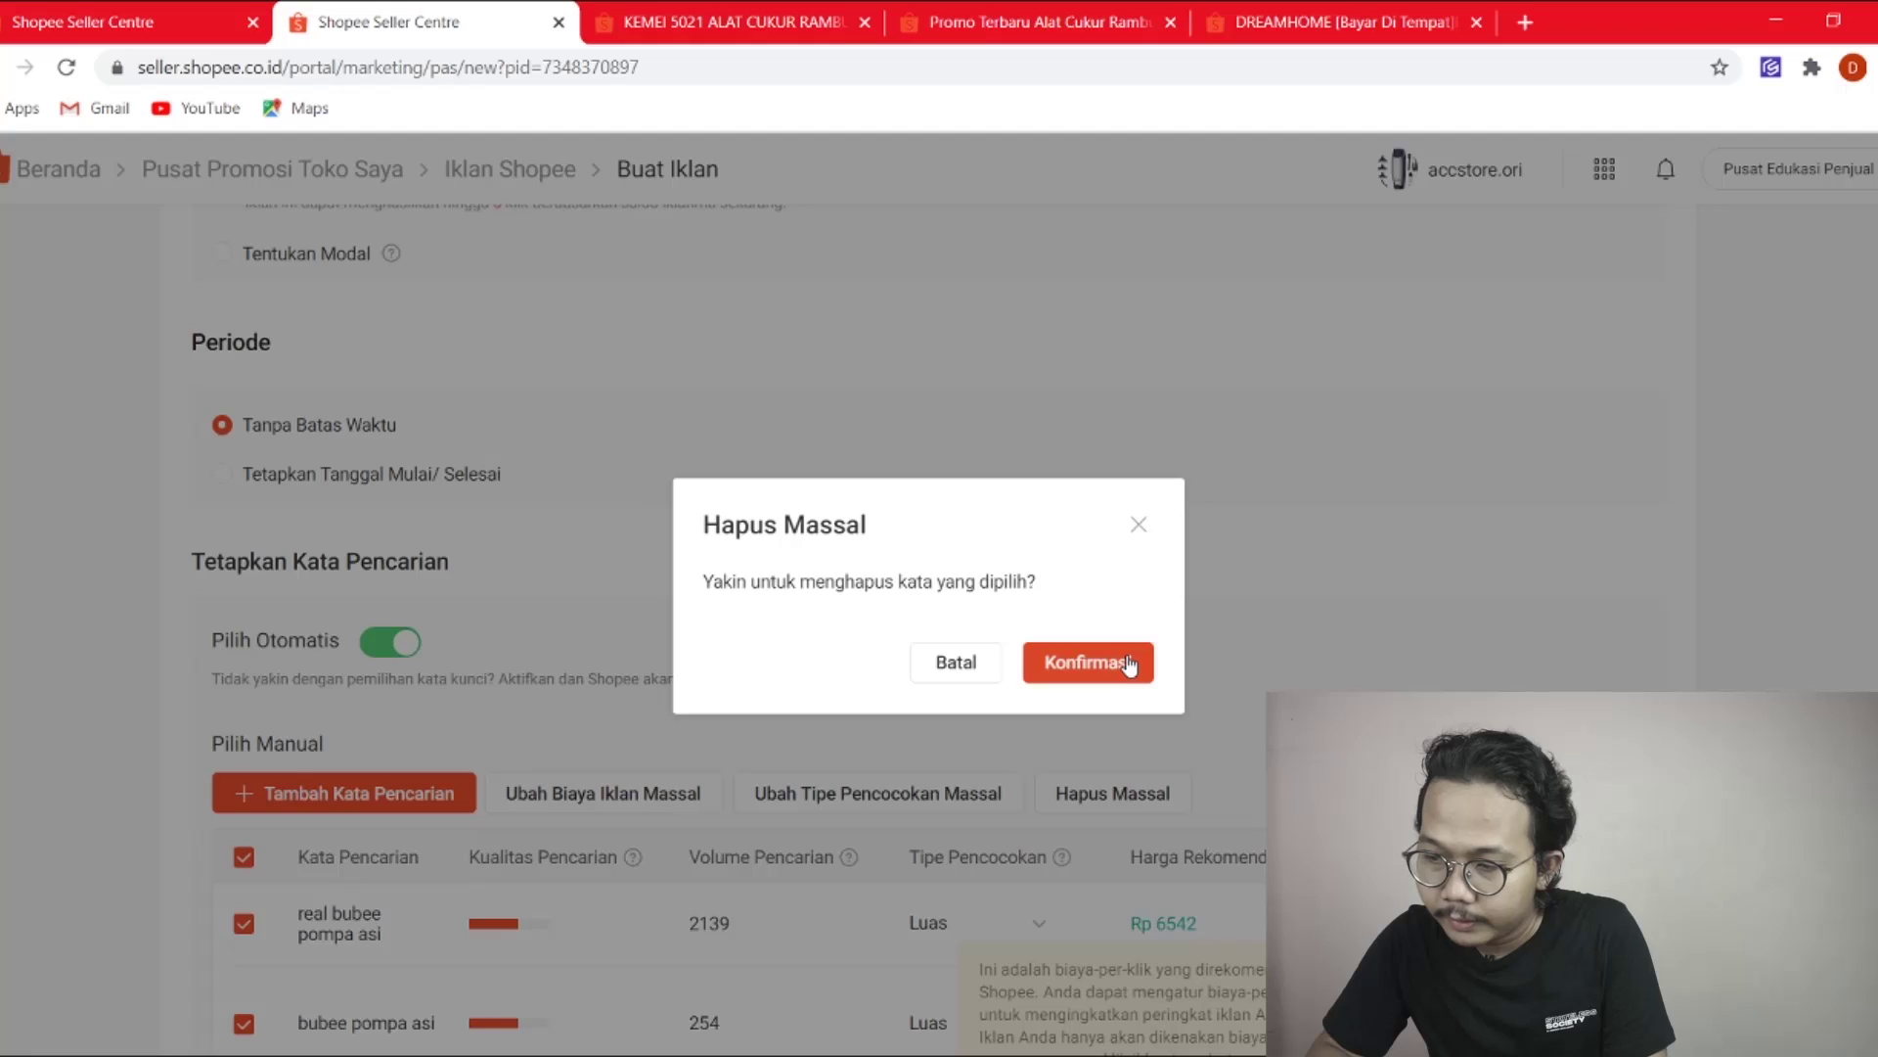
left_click(1128, 665)
Open the dialog for adding search keywords and compare the titles of the KEMEI 5021 and Promo Terbaru hair clipper listings.
left_click(349, 800)
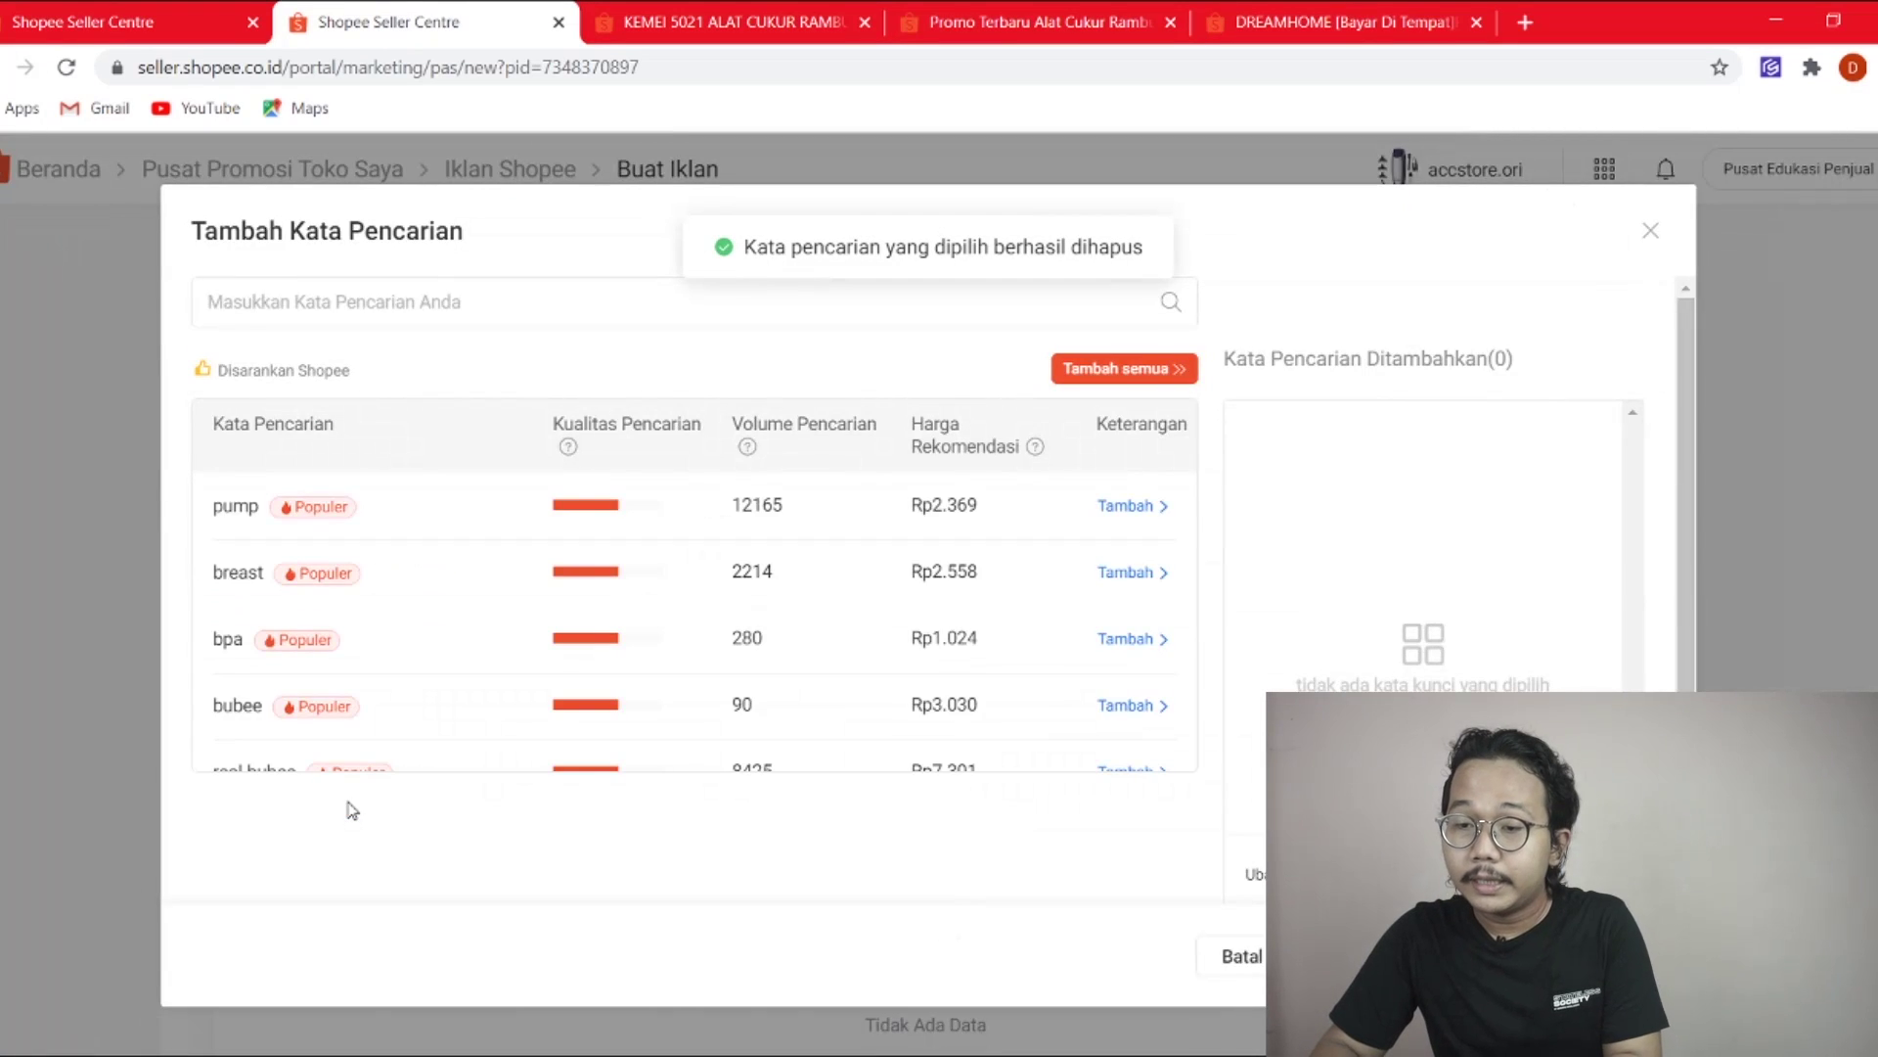
left_click(458, 308)
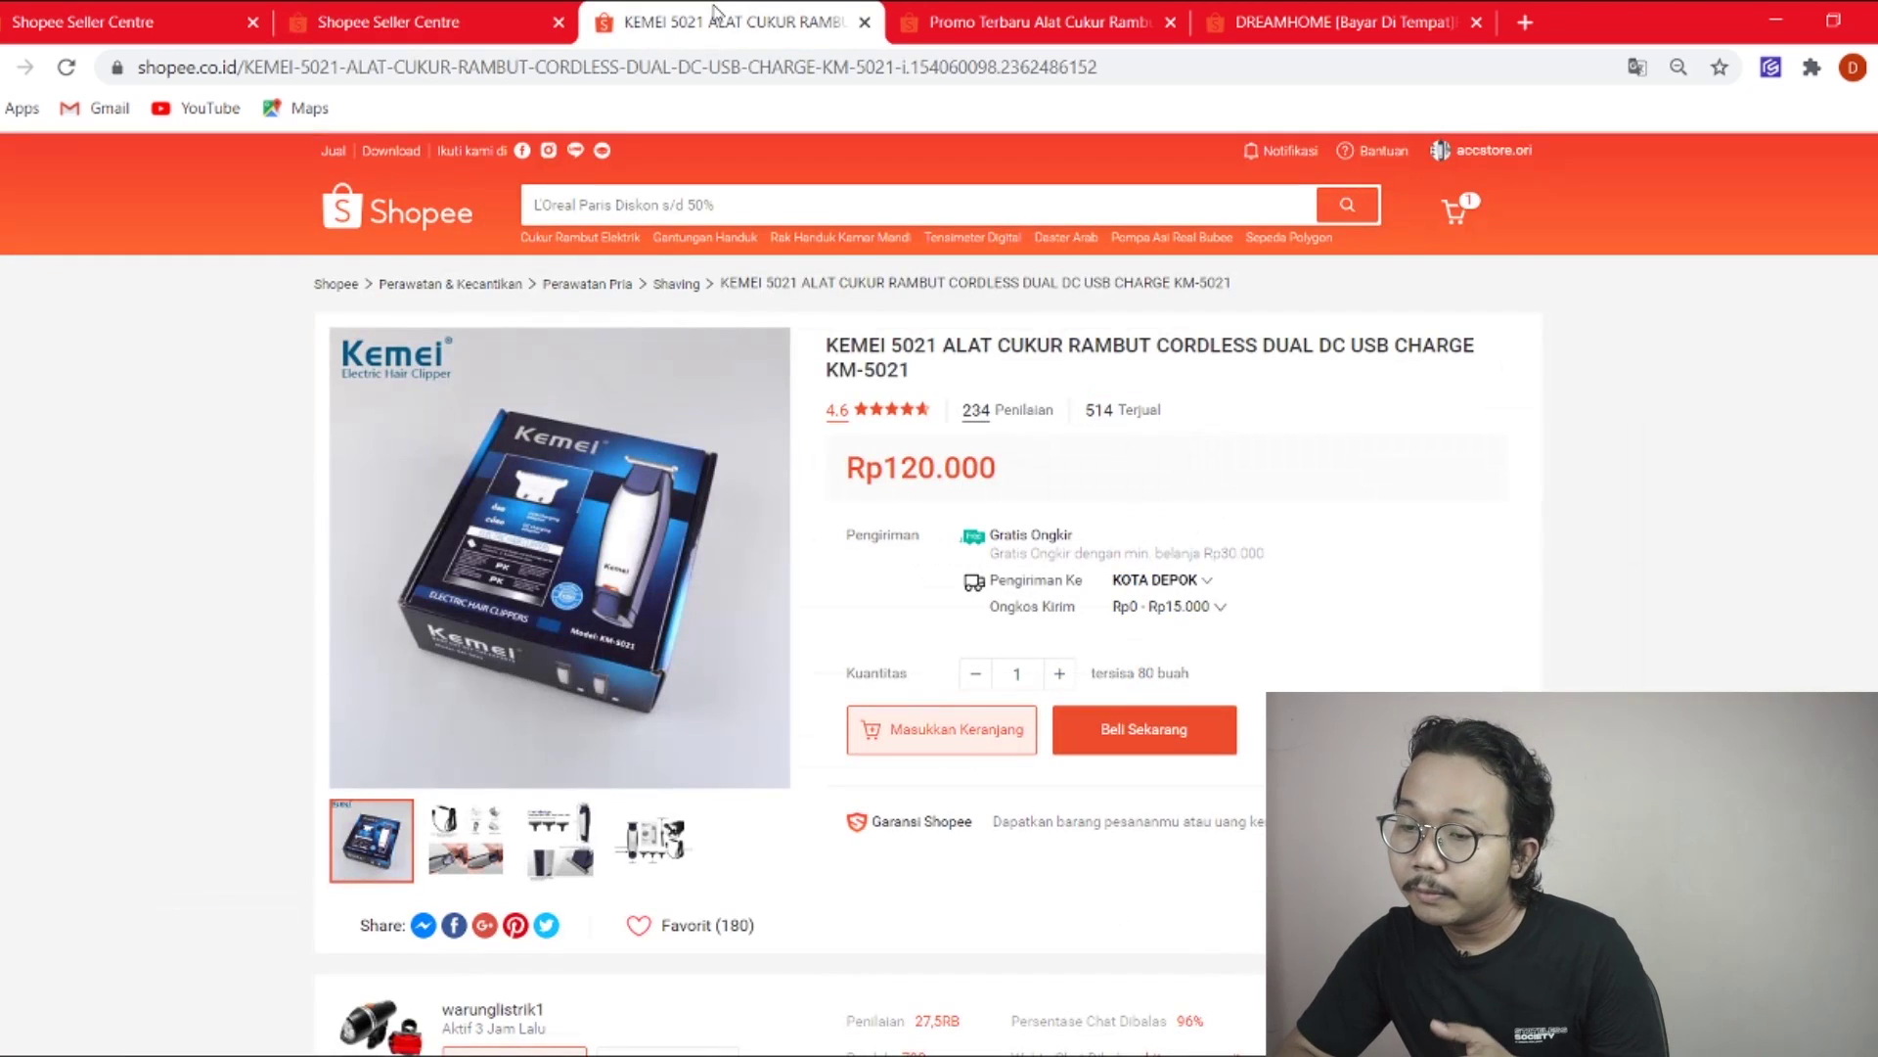
left_click(715, 17)
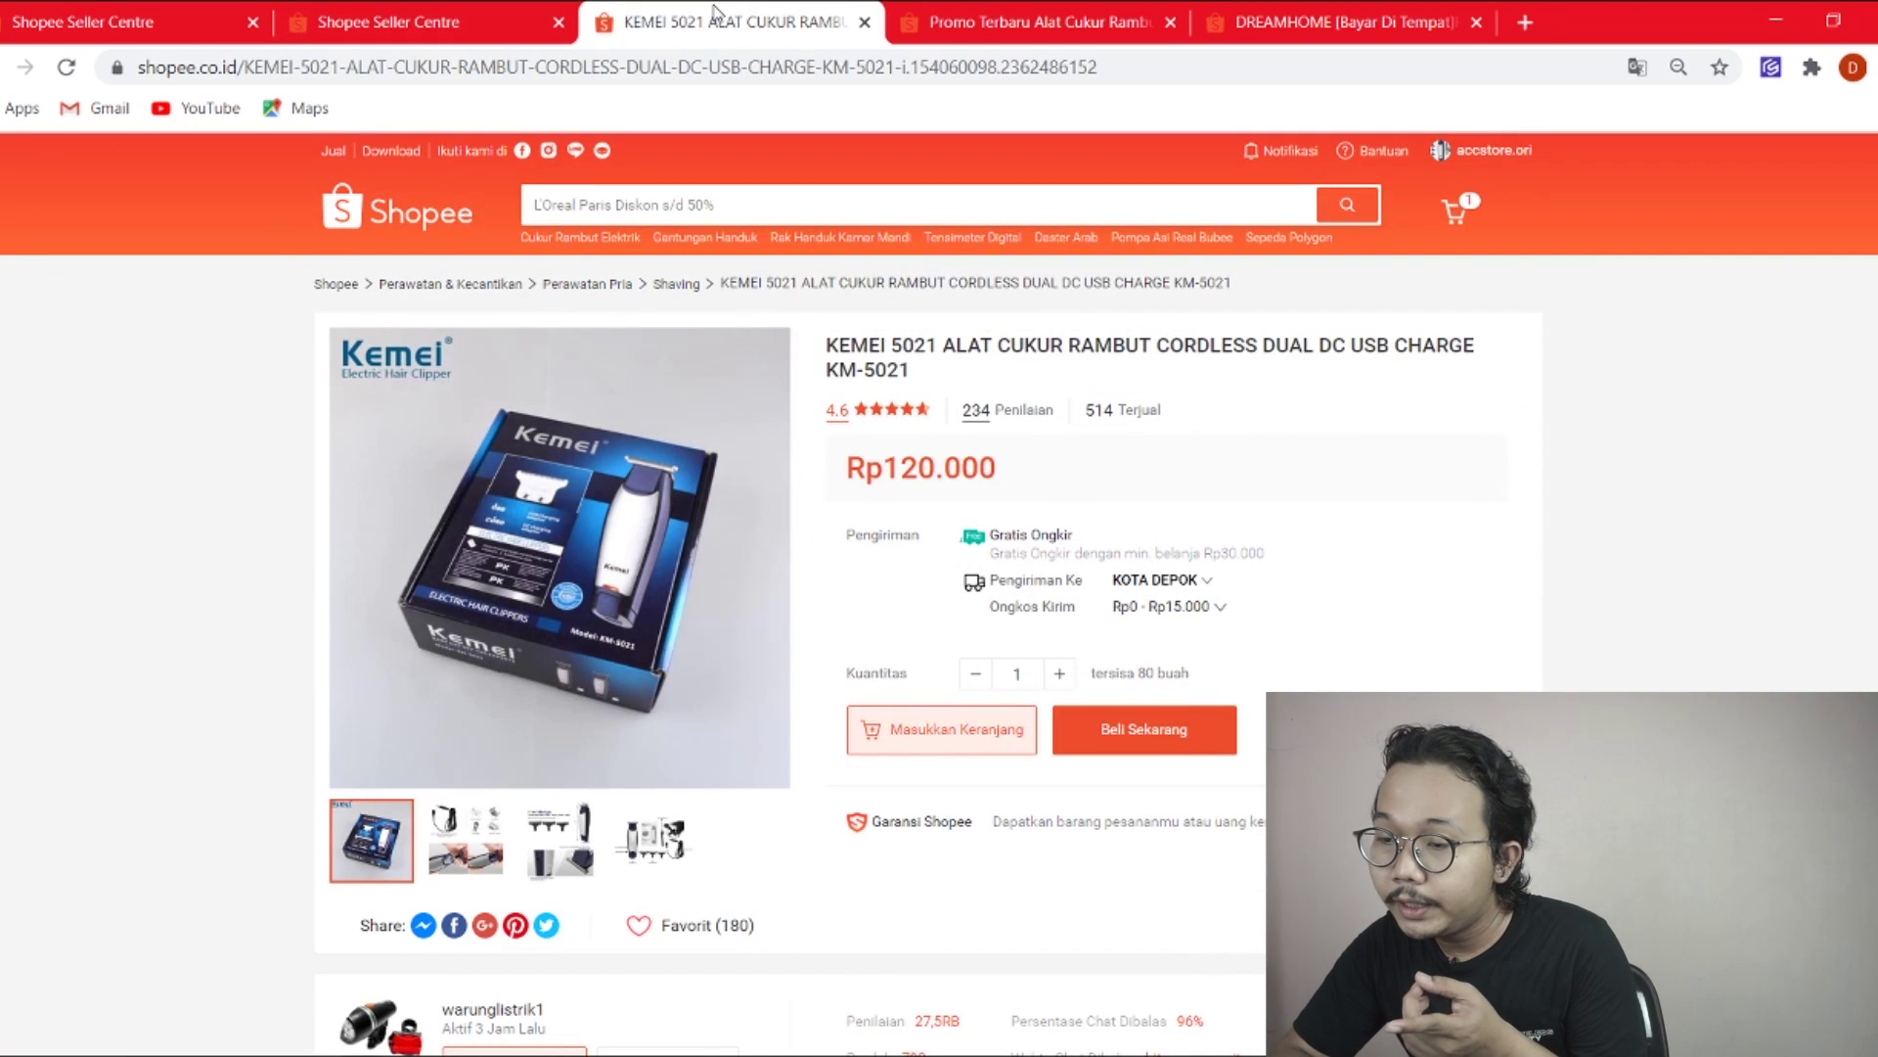
left_click(474, 13)
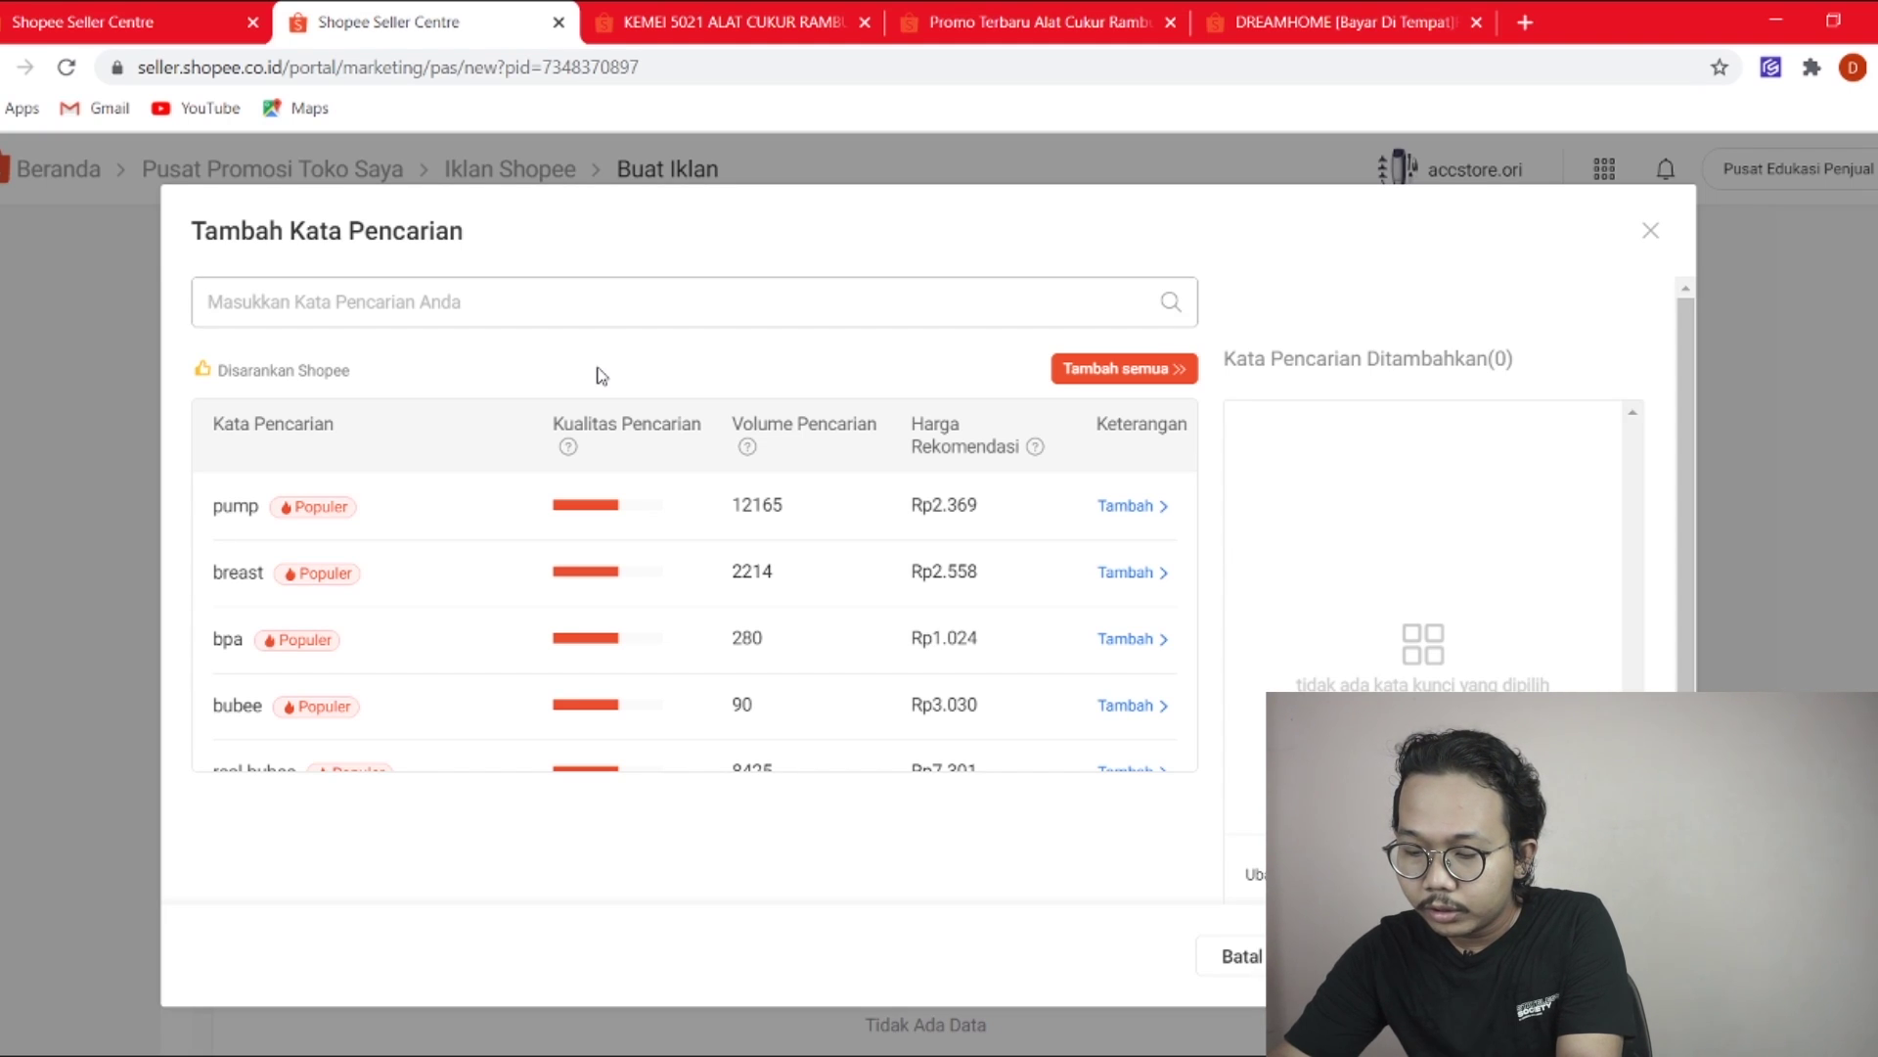
left_click(991, 11)
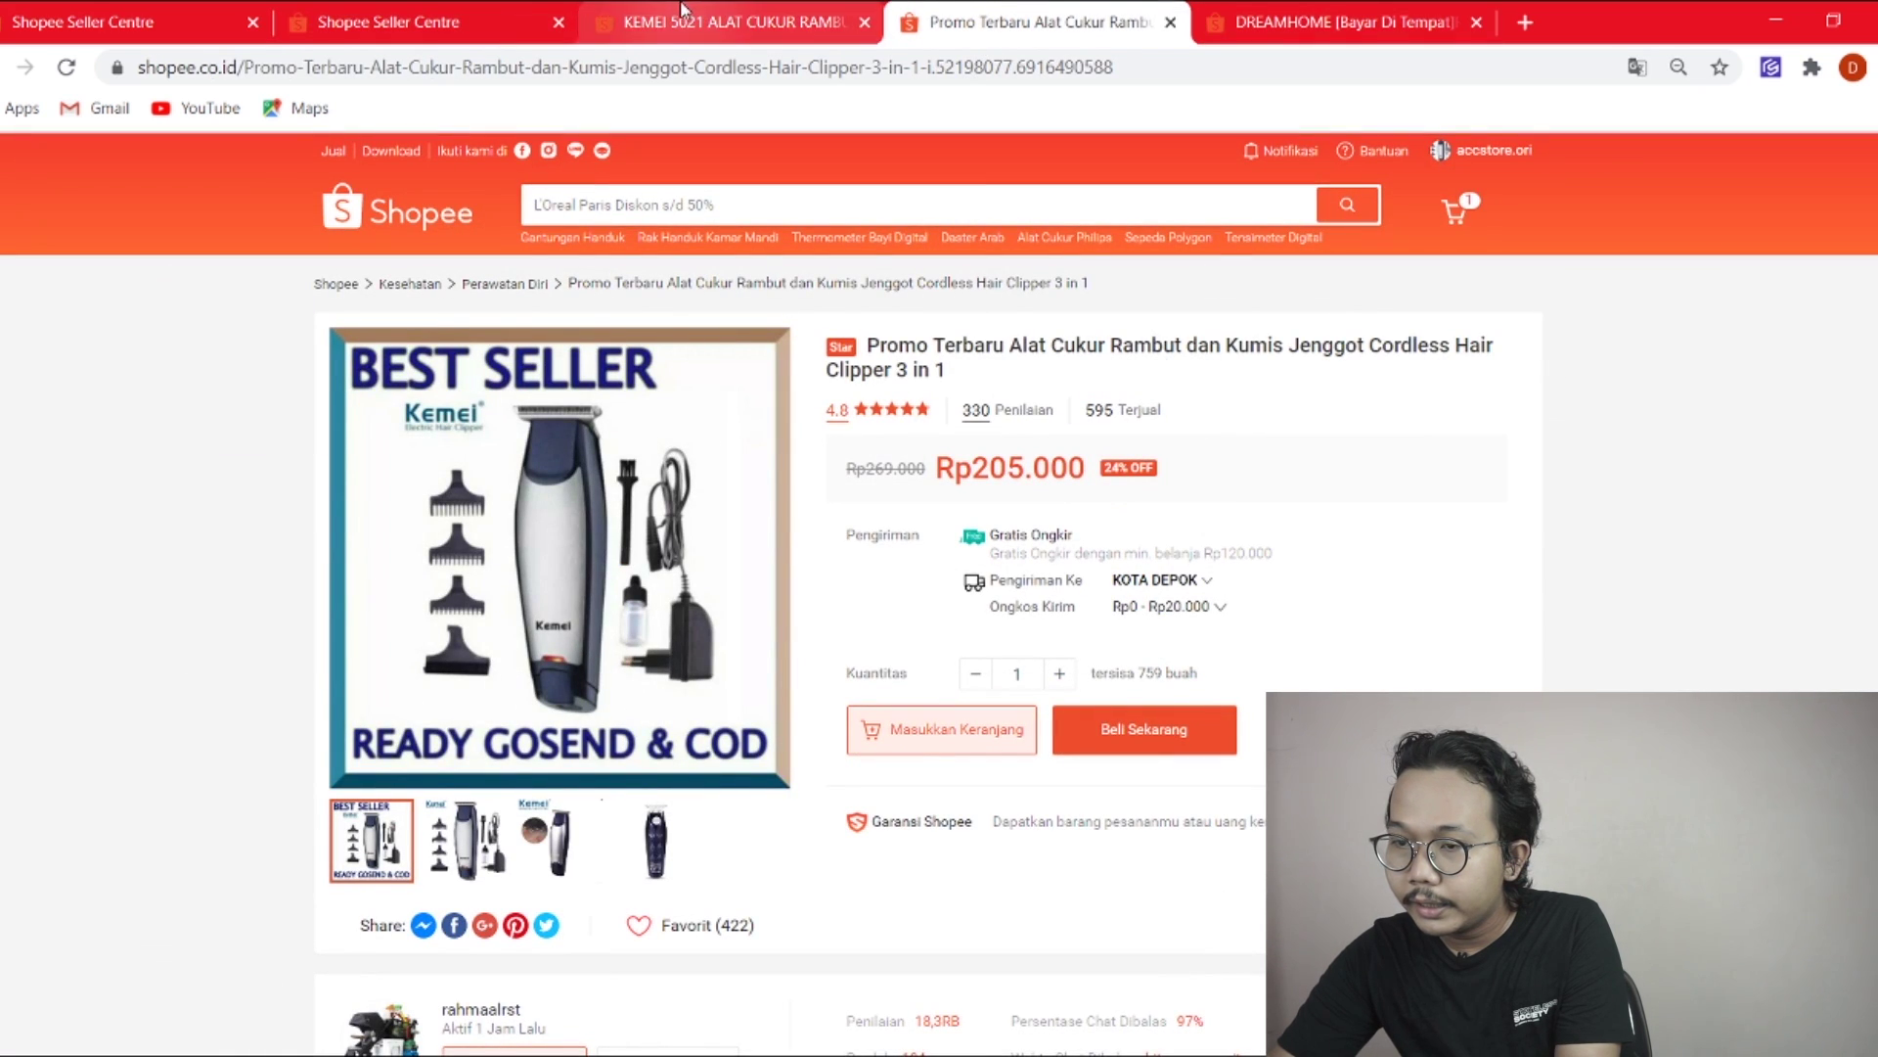
left_click(731, 22)
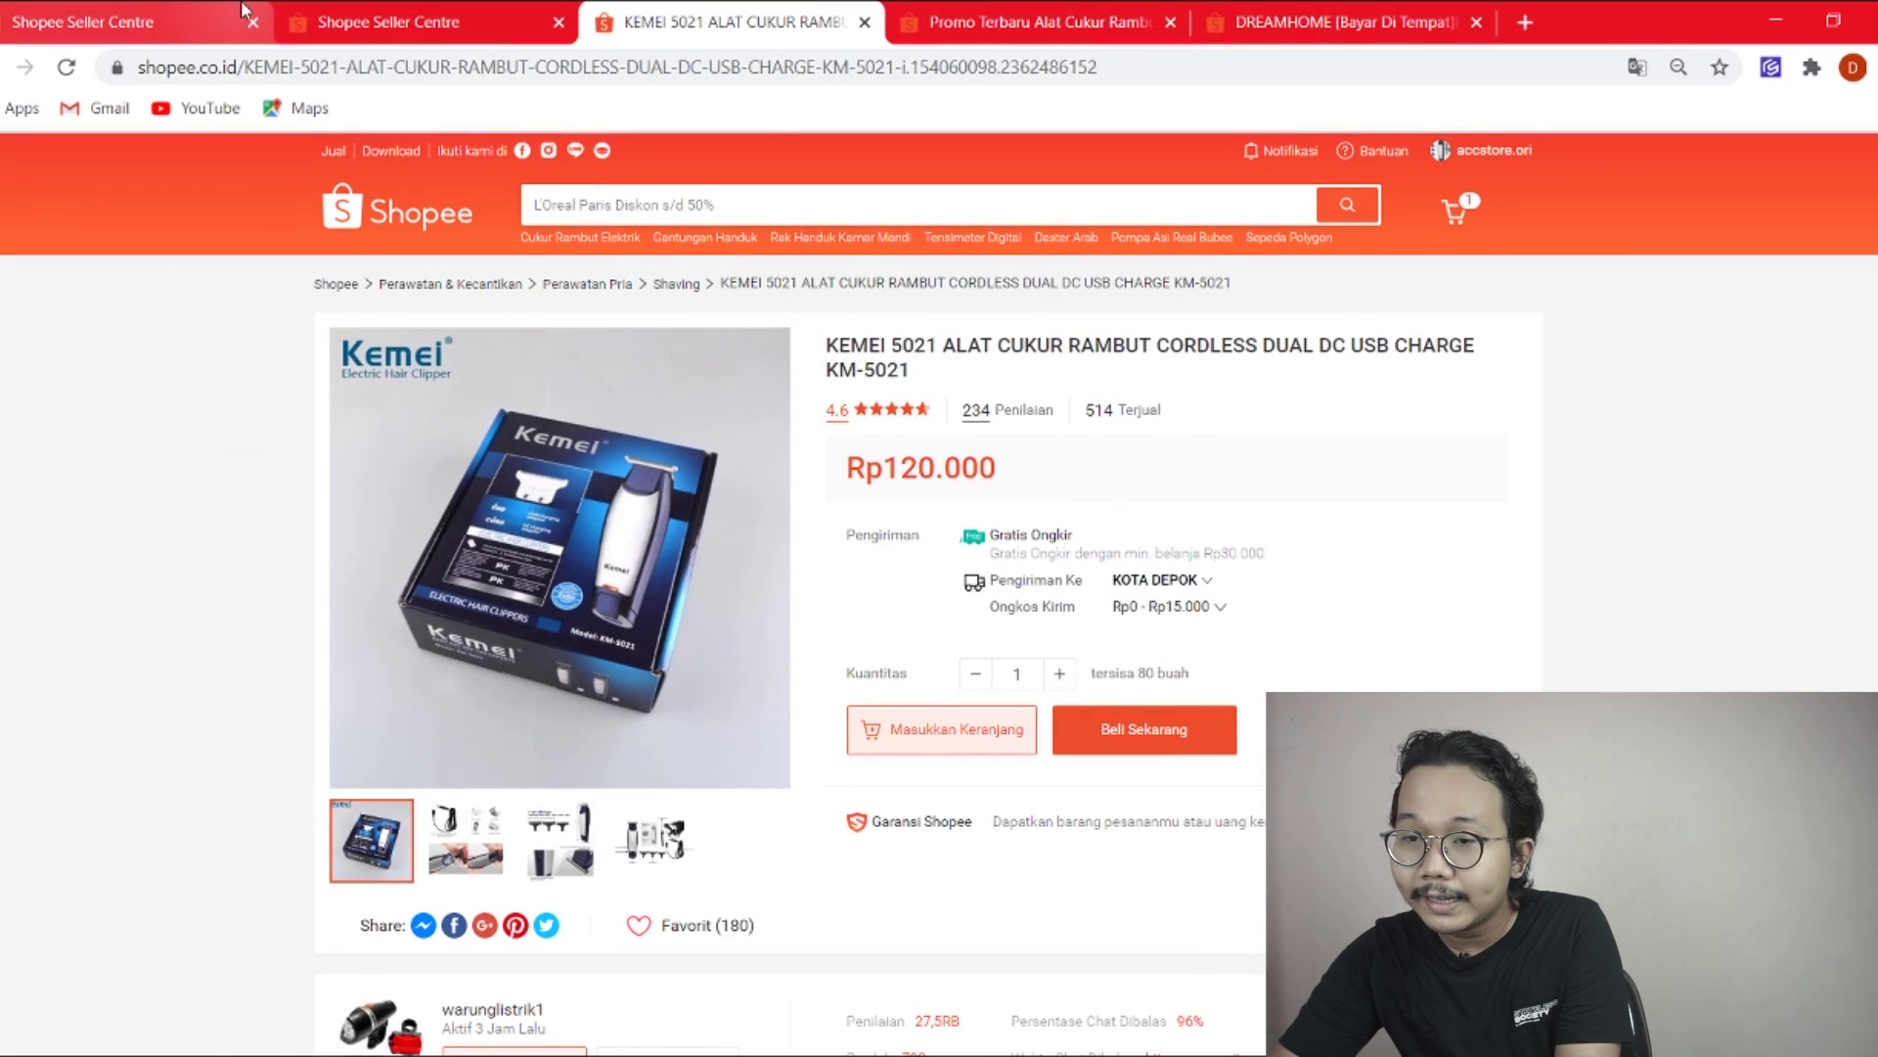
Search the ad keywords for "alat cukur rambut elektrik", chosen from the suggestions for "Alat cukur".
left_click(411, 21)
left_click(614, 300)
type("A")
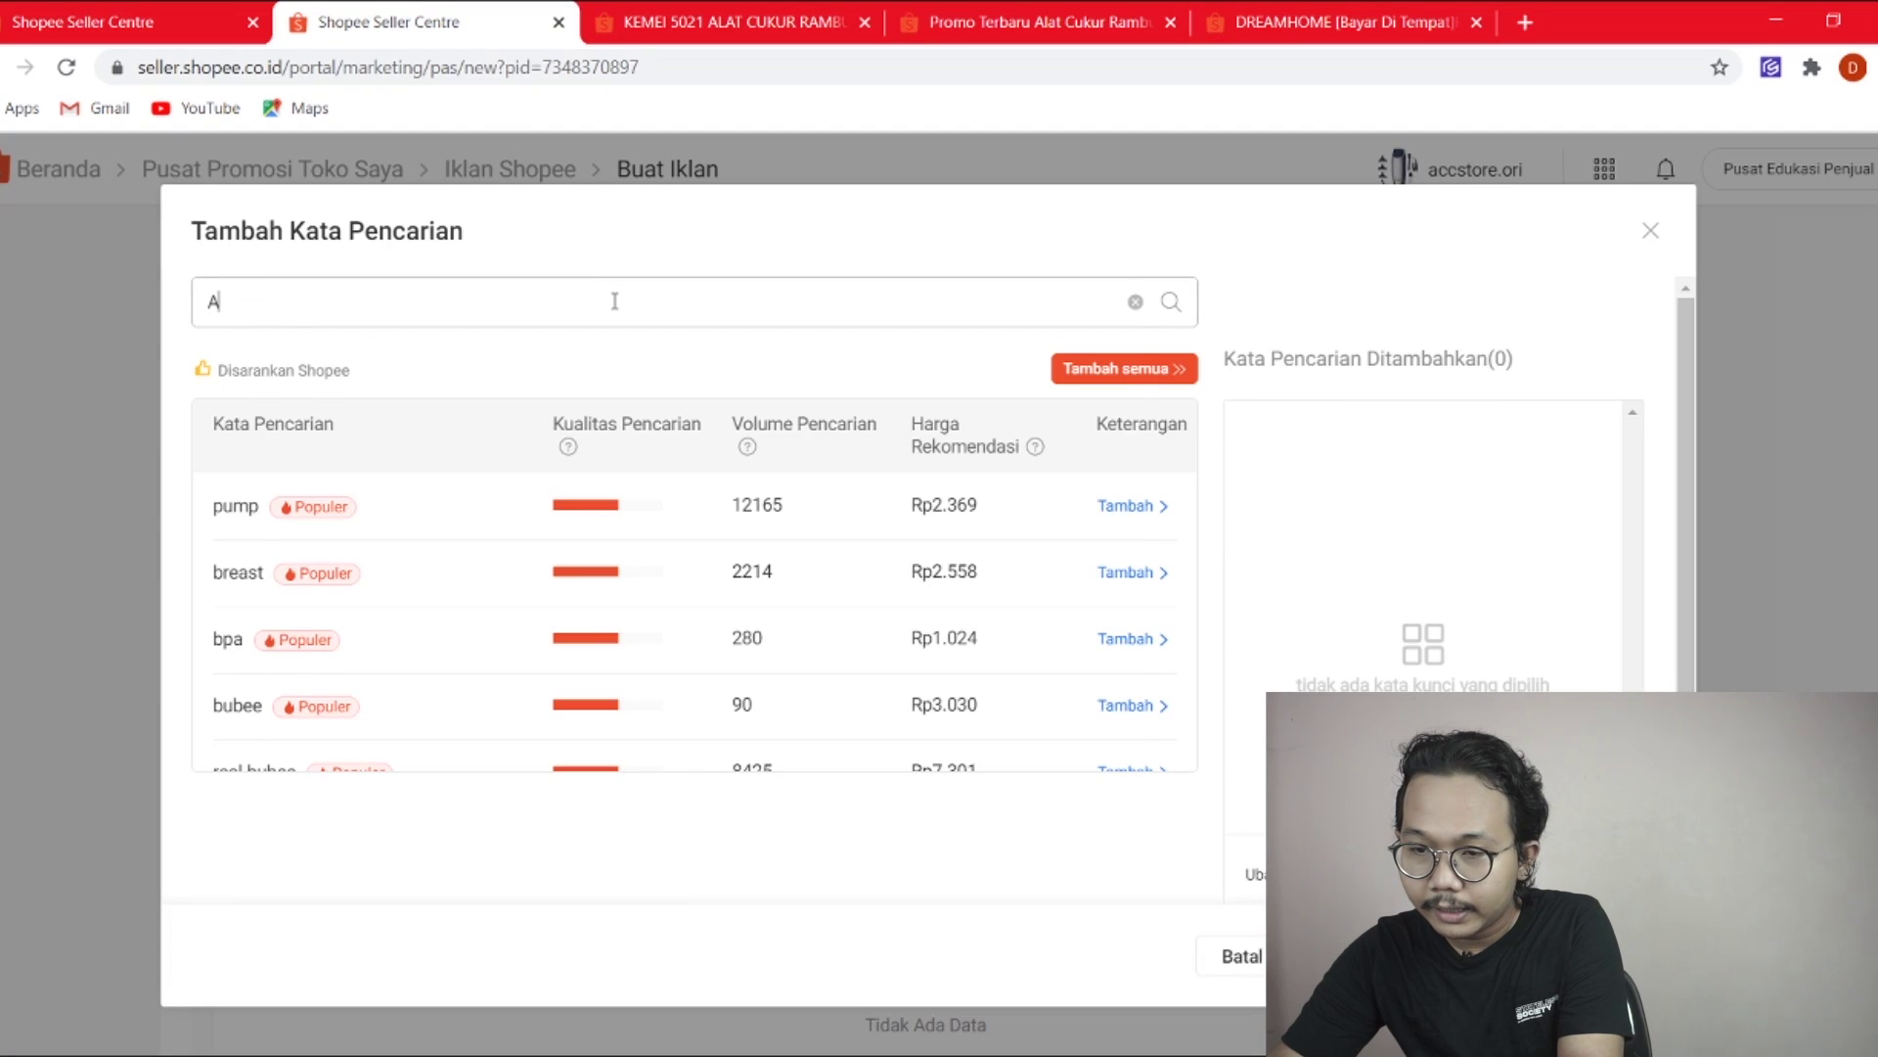
type("lat cukur")
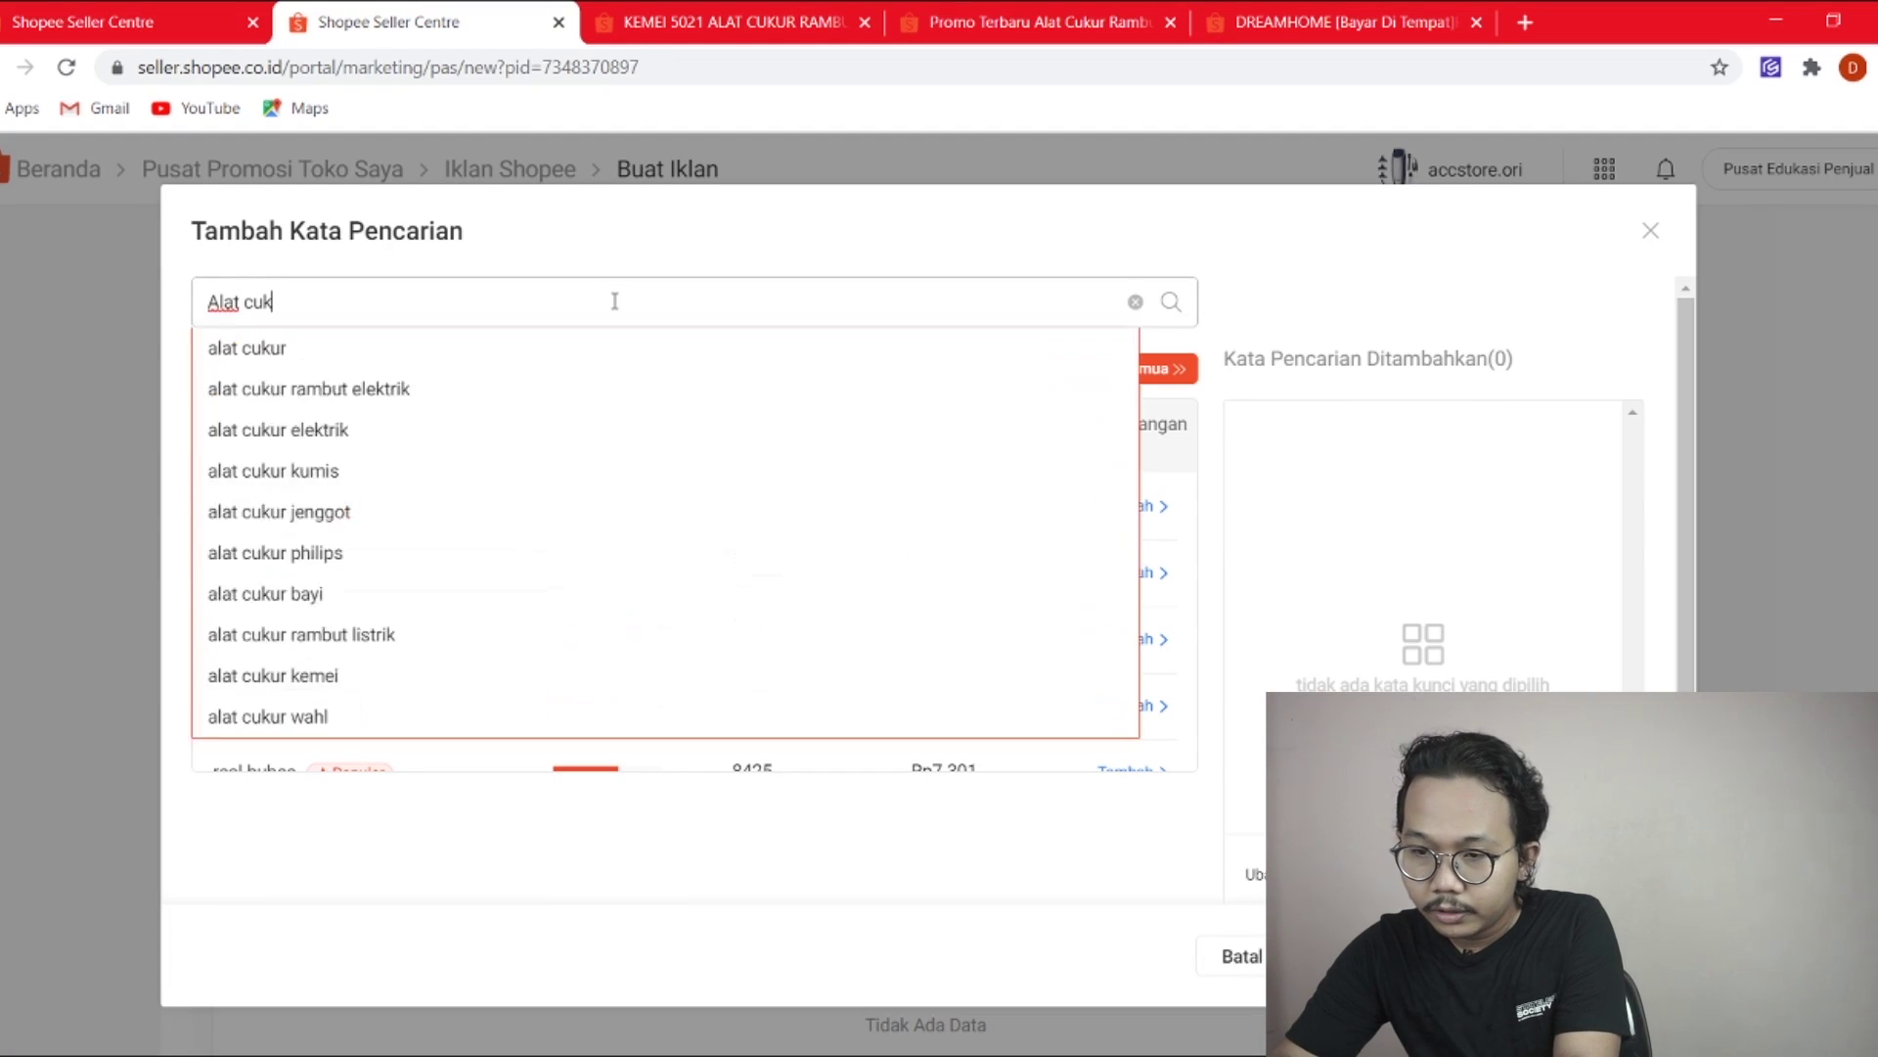
left_click(620, 385)
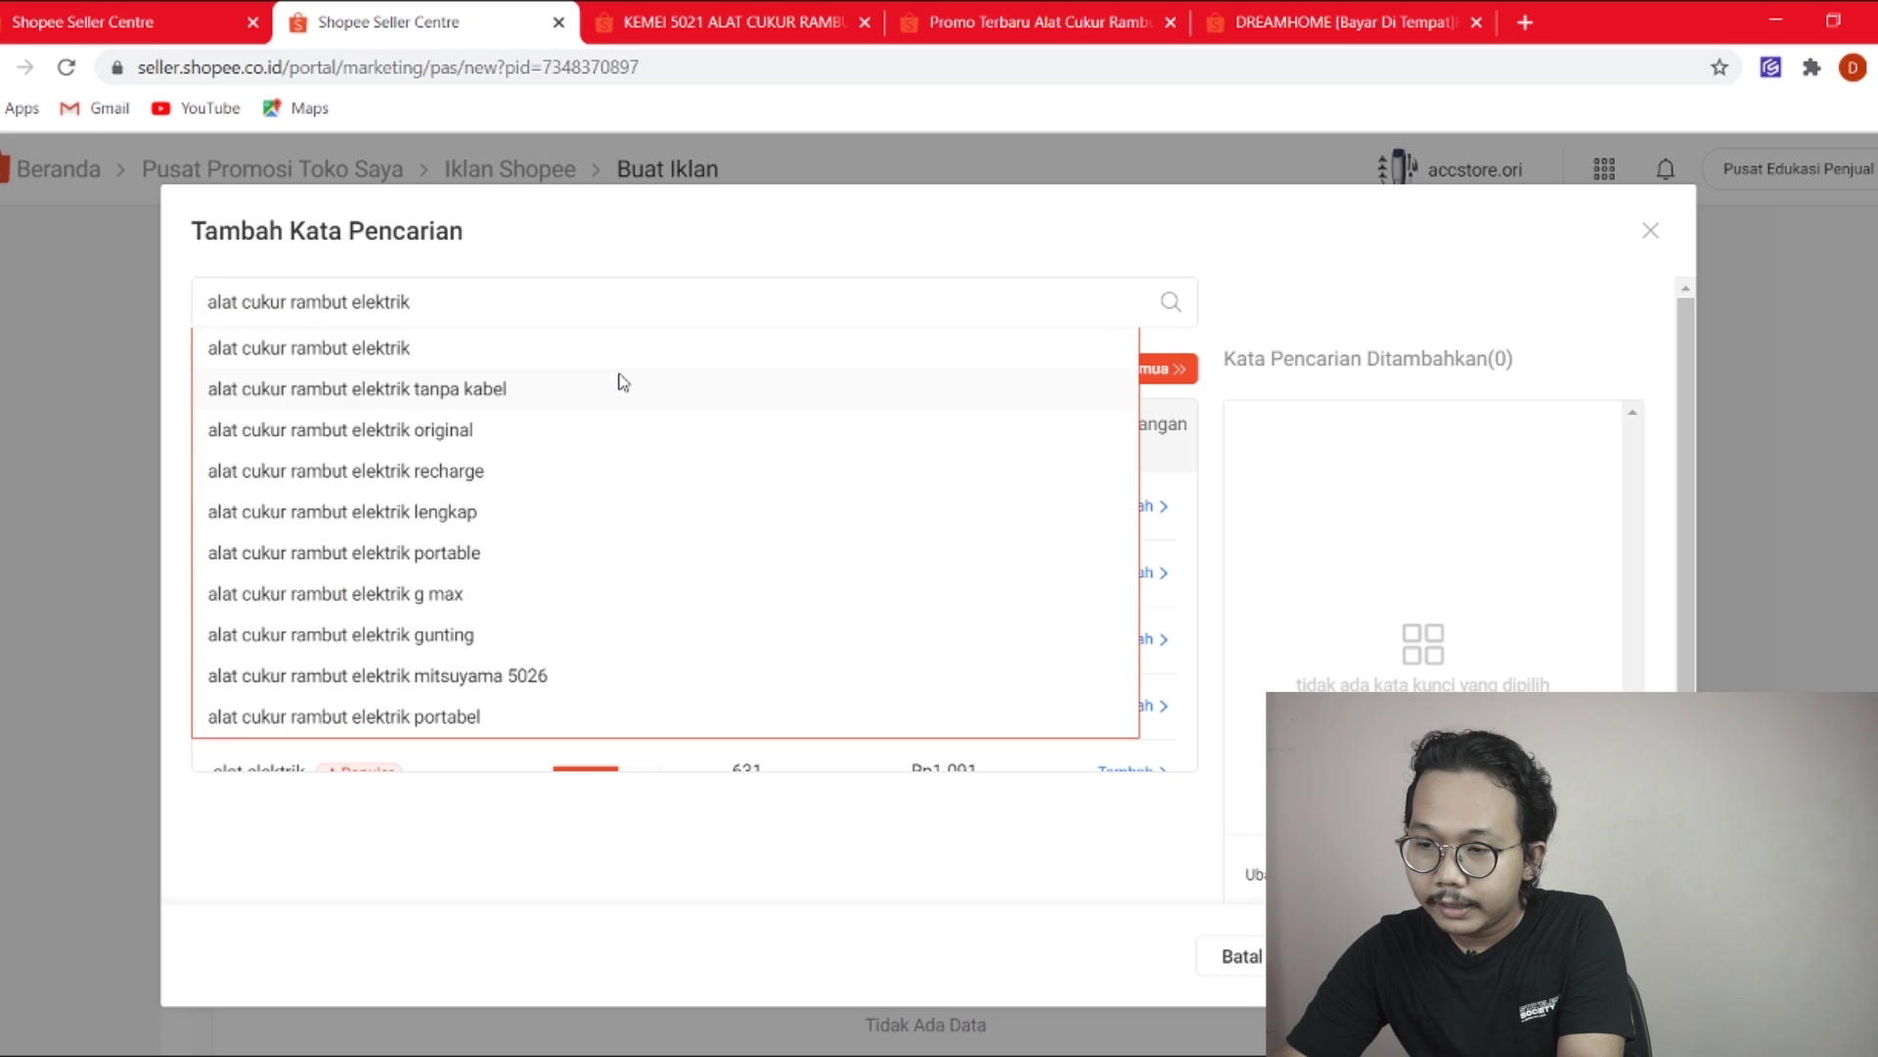
left_click(1169, 303)
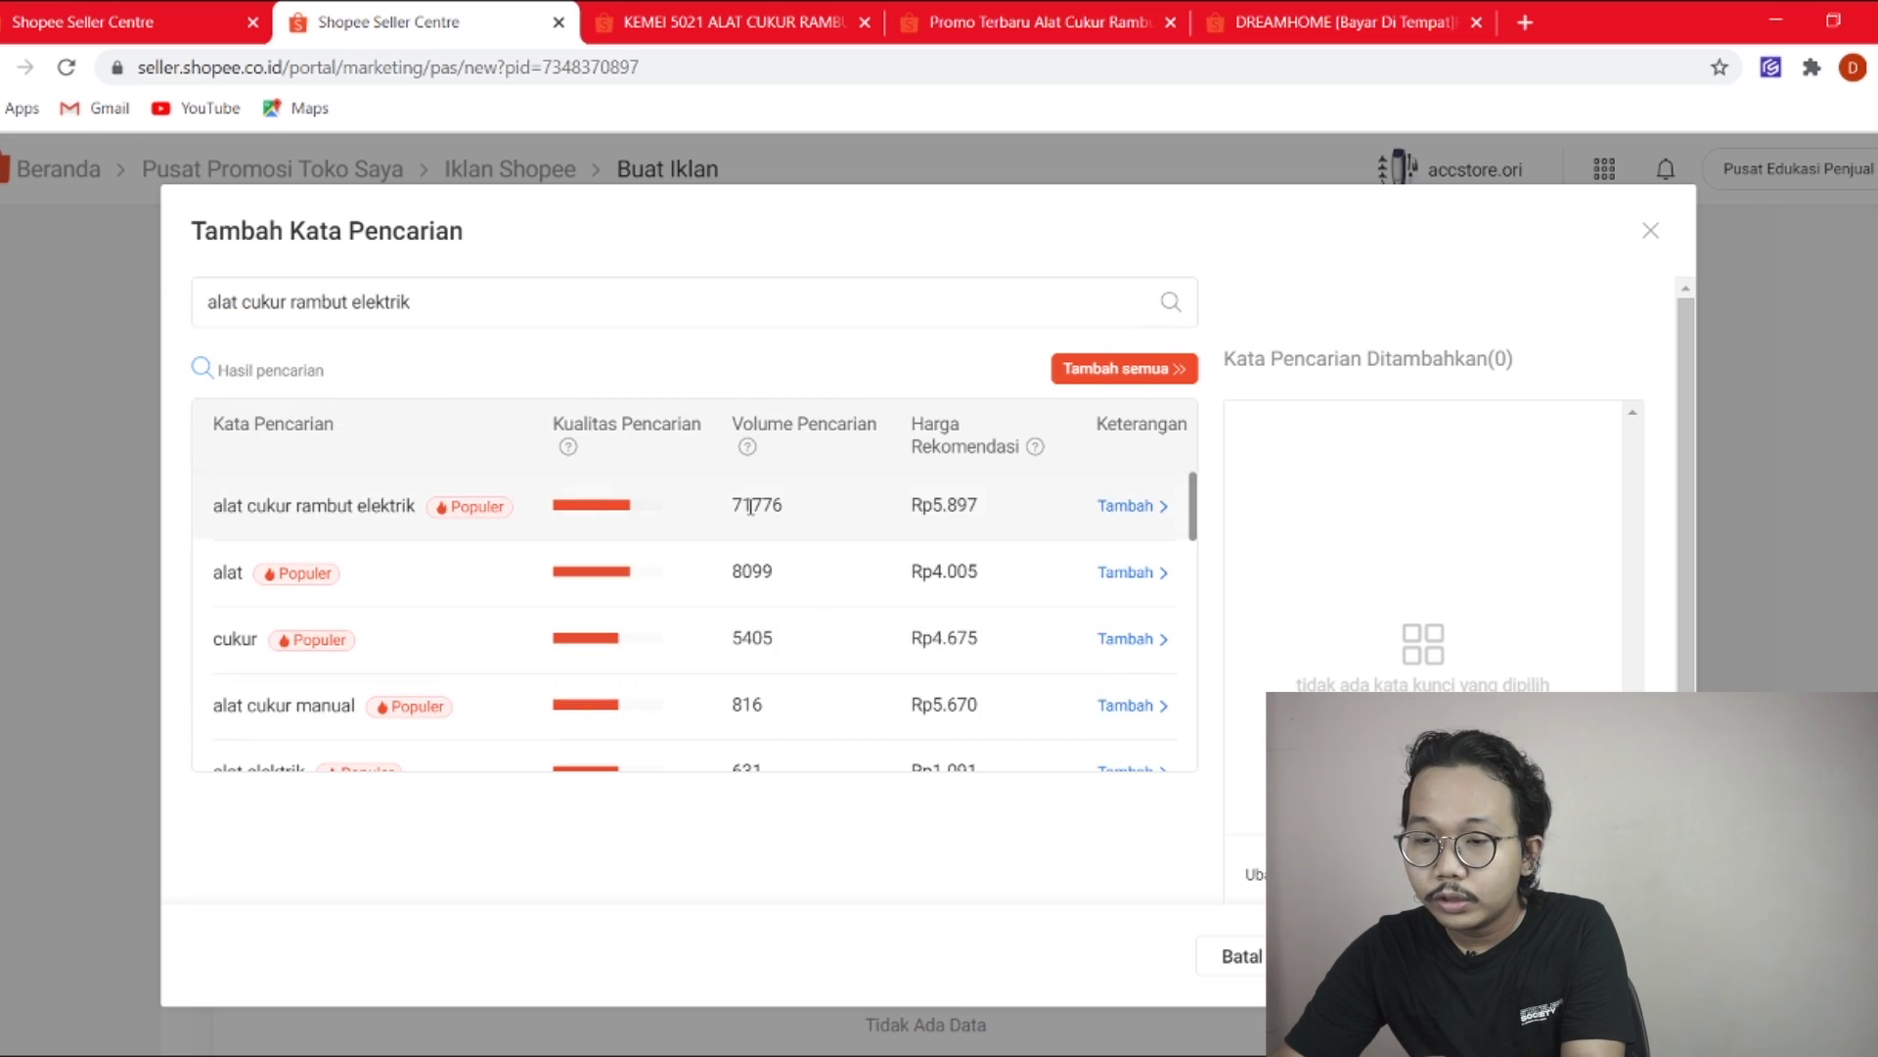
Copy the keyword "alat cukur rambut elektrik" over the new product's name and append a hyphen separator.
triple_click(511, 283)
key("ctrl+c")
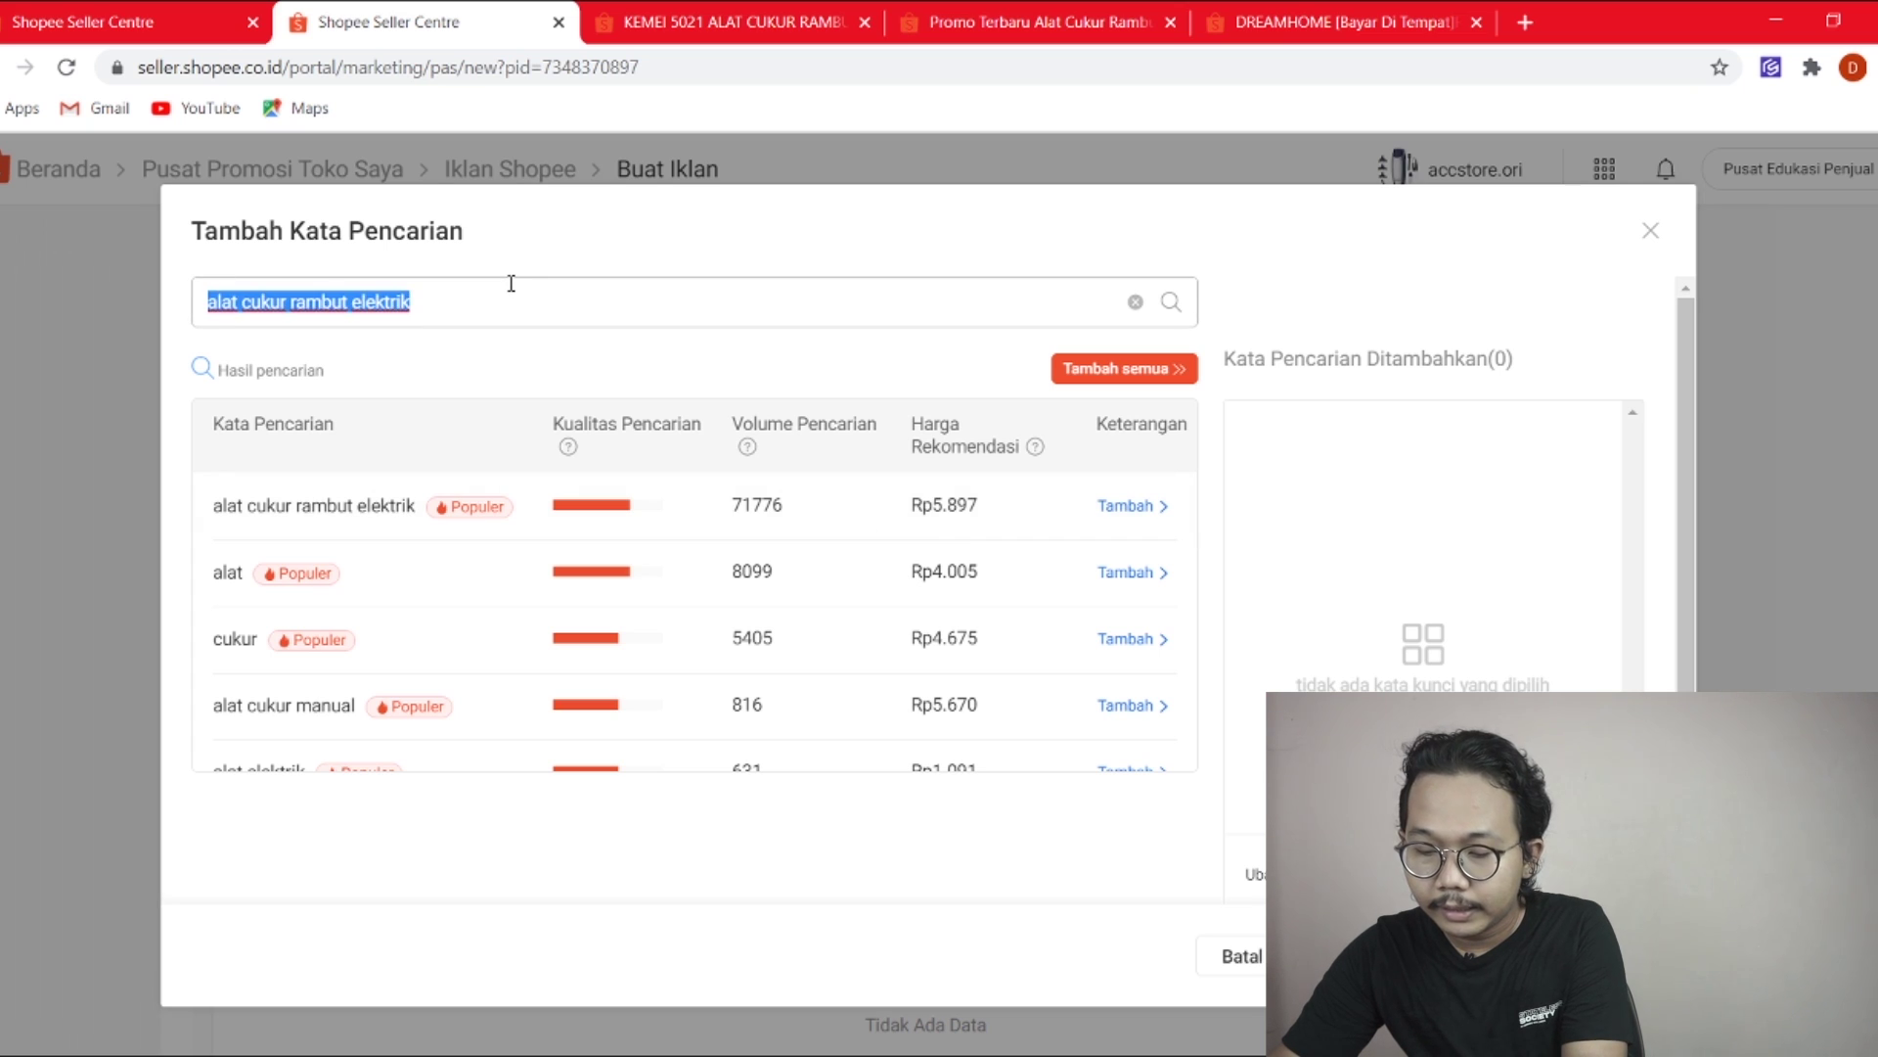
left_click(127, 21)
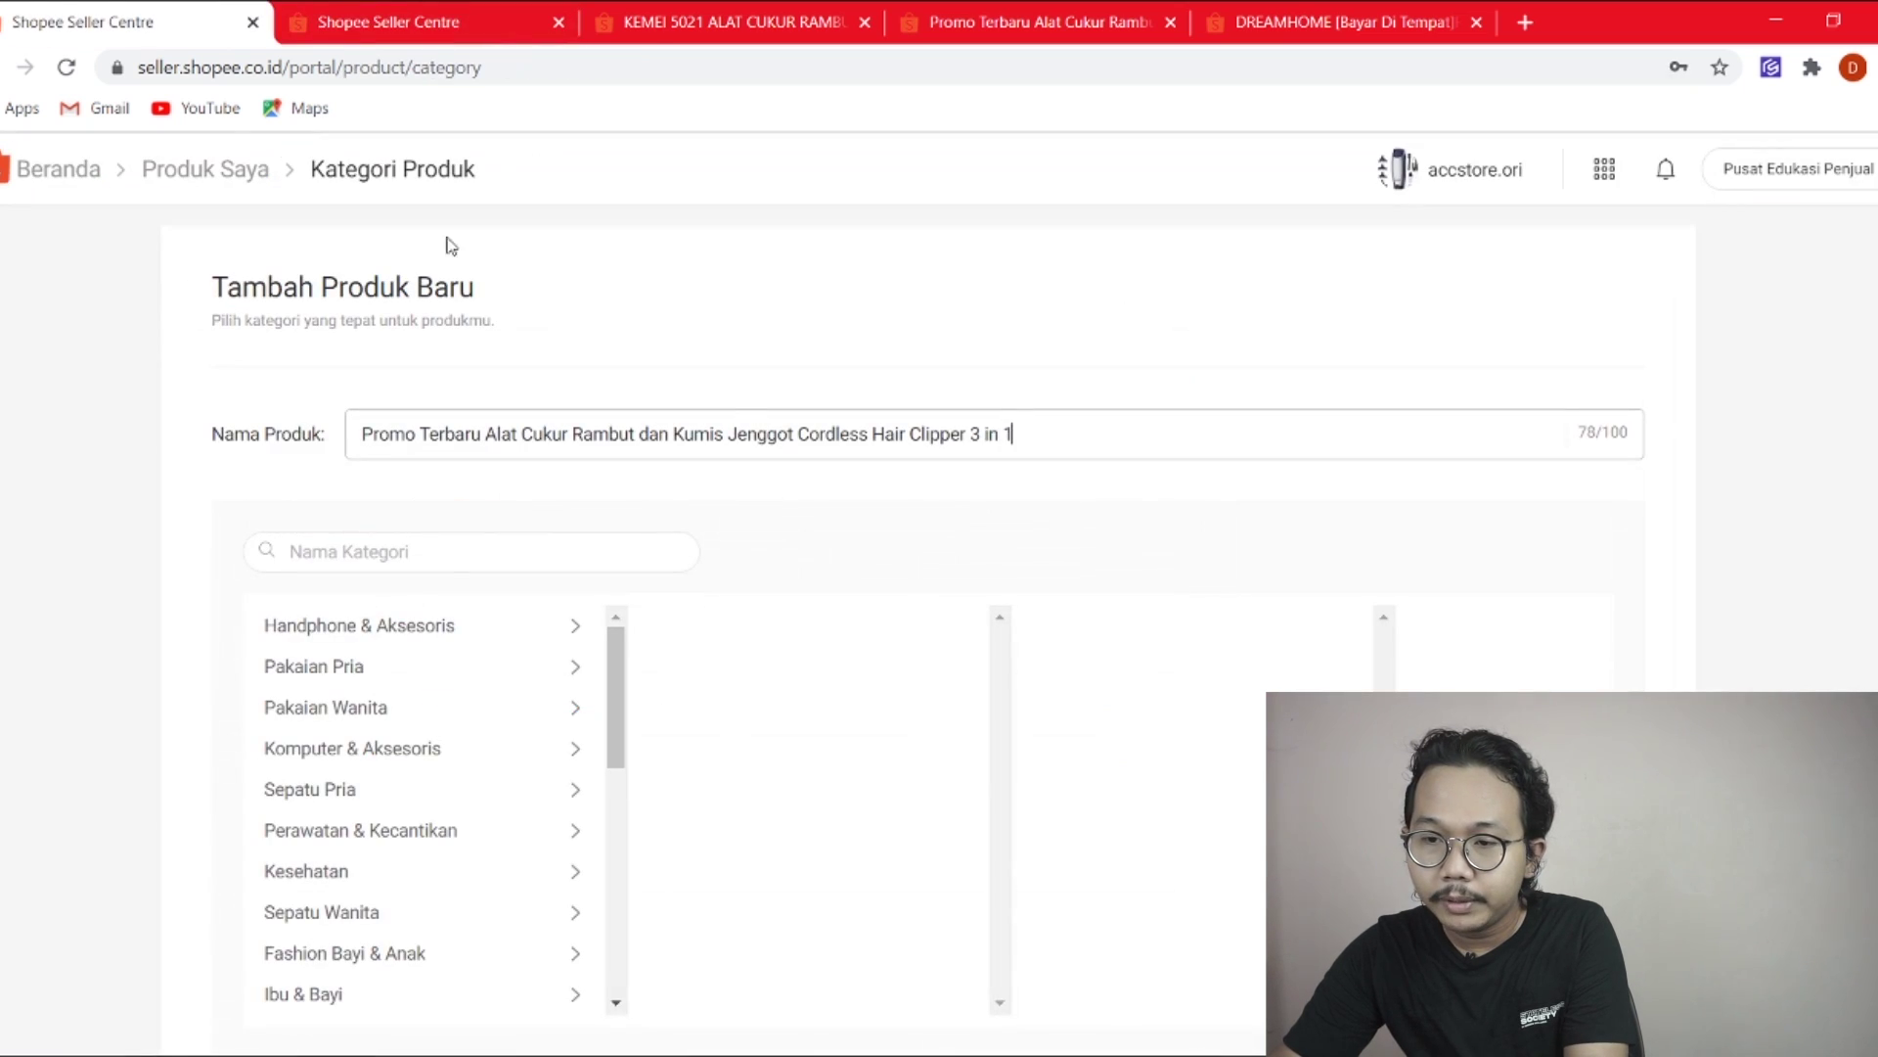
triple_click(744, 427)
key("ctrl+v")
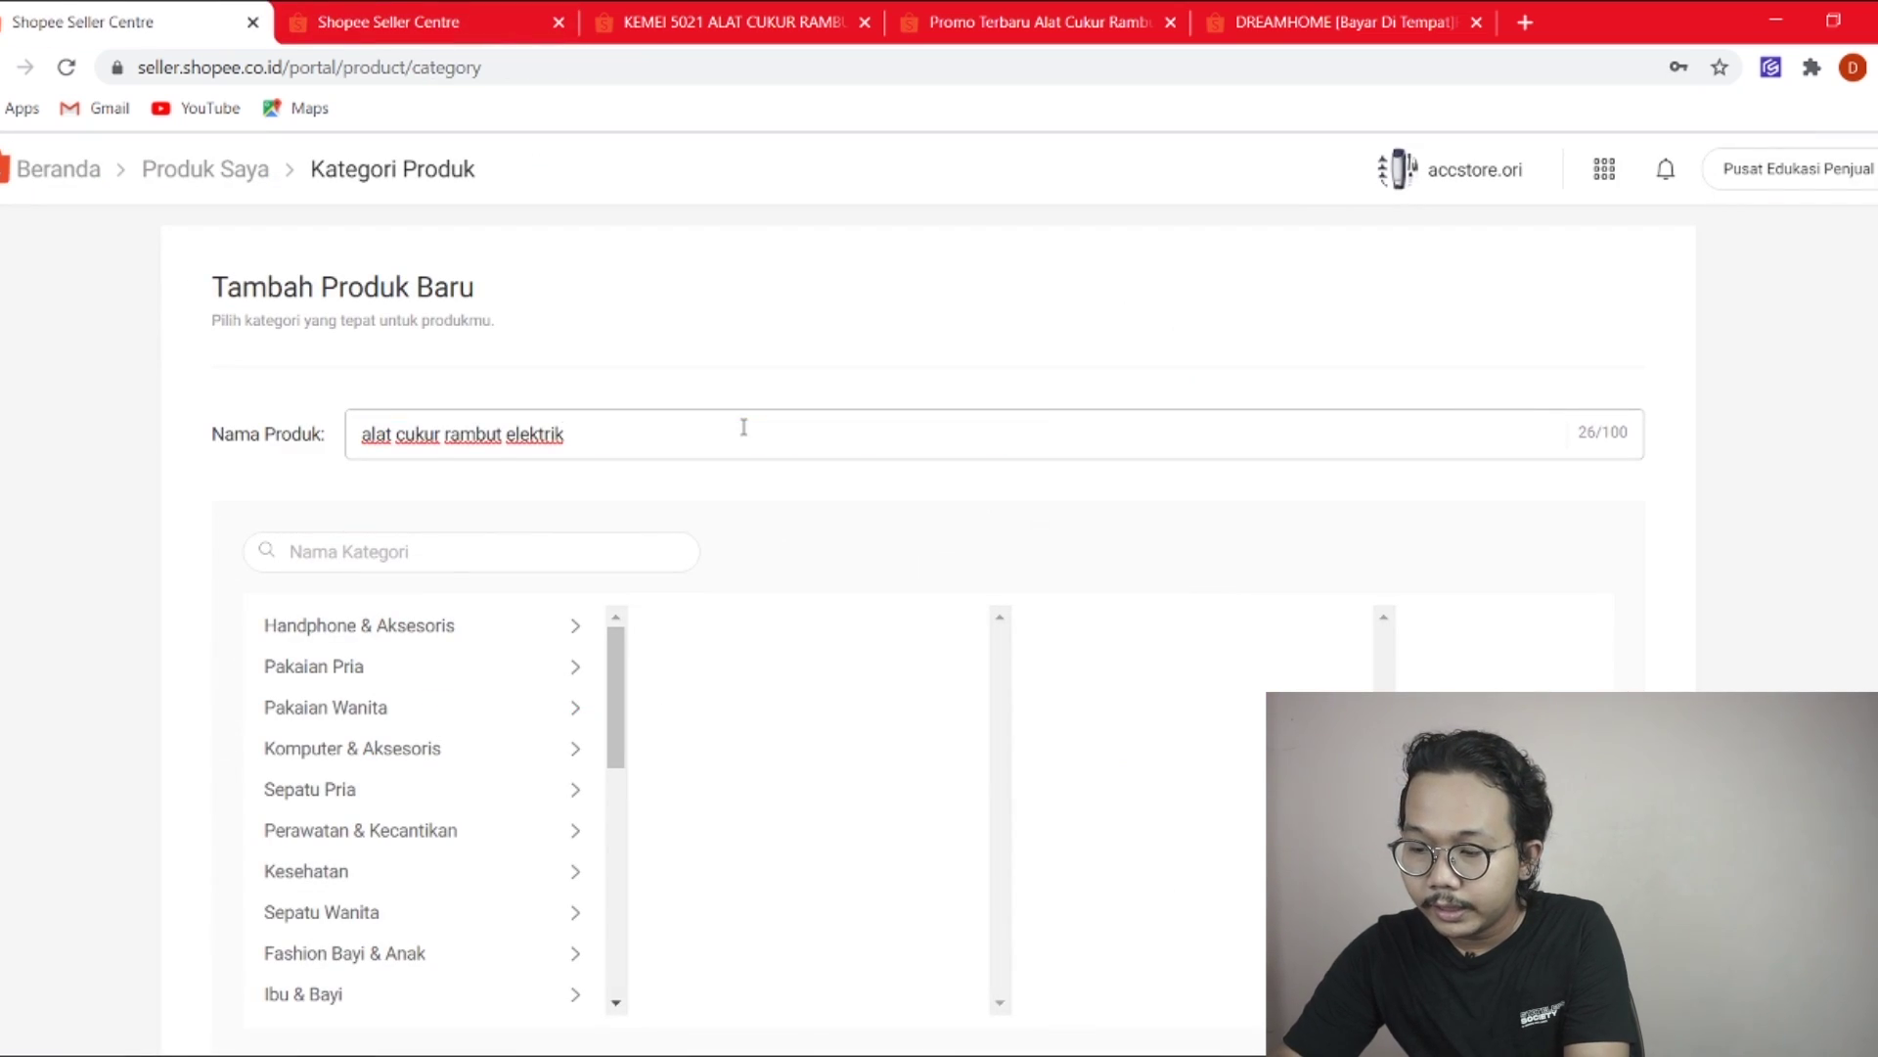
type("-")
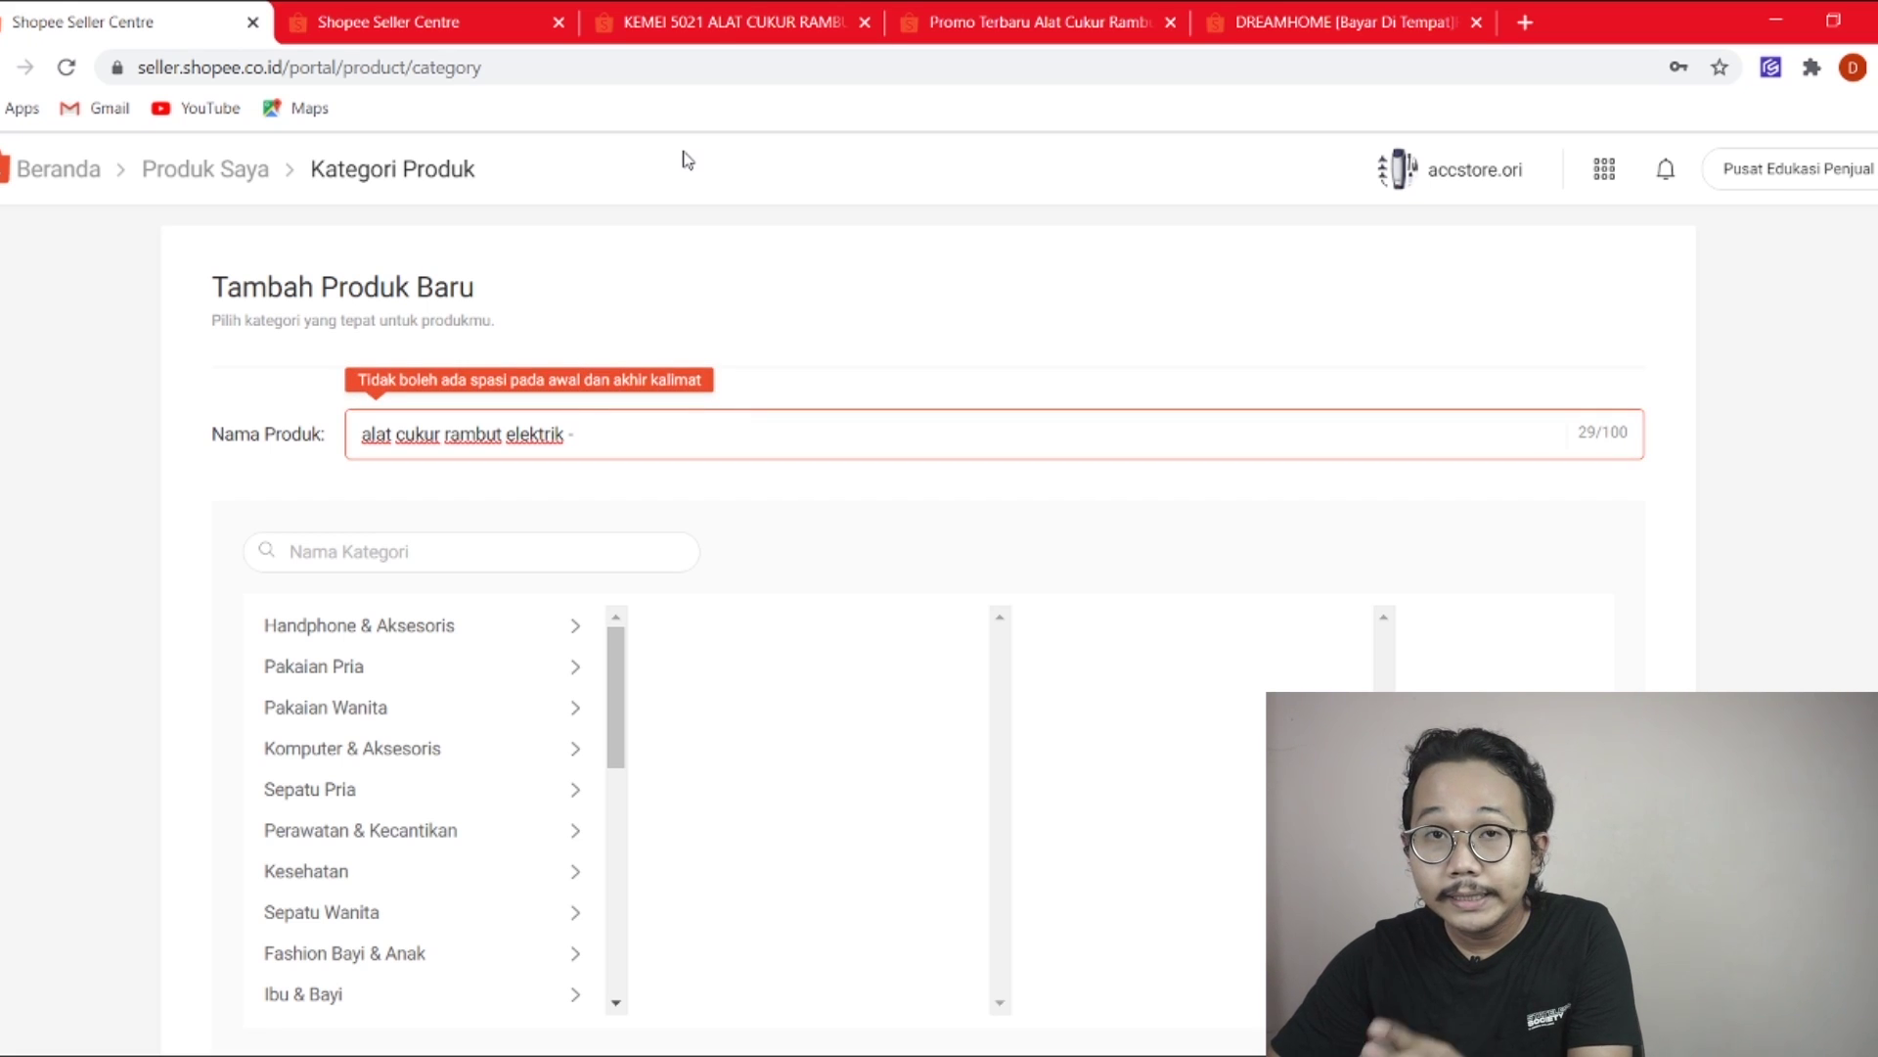
Review the titles of the two competing hair clipper listings again and return to the keyword dialog.
left_click(687, 21)
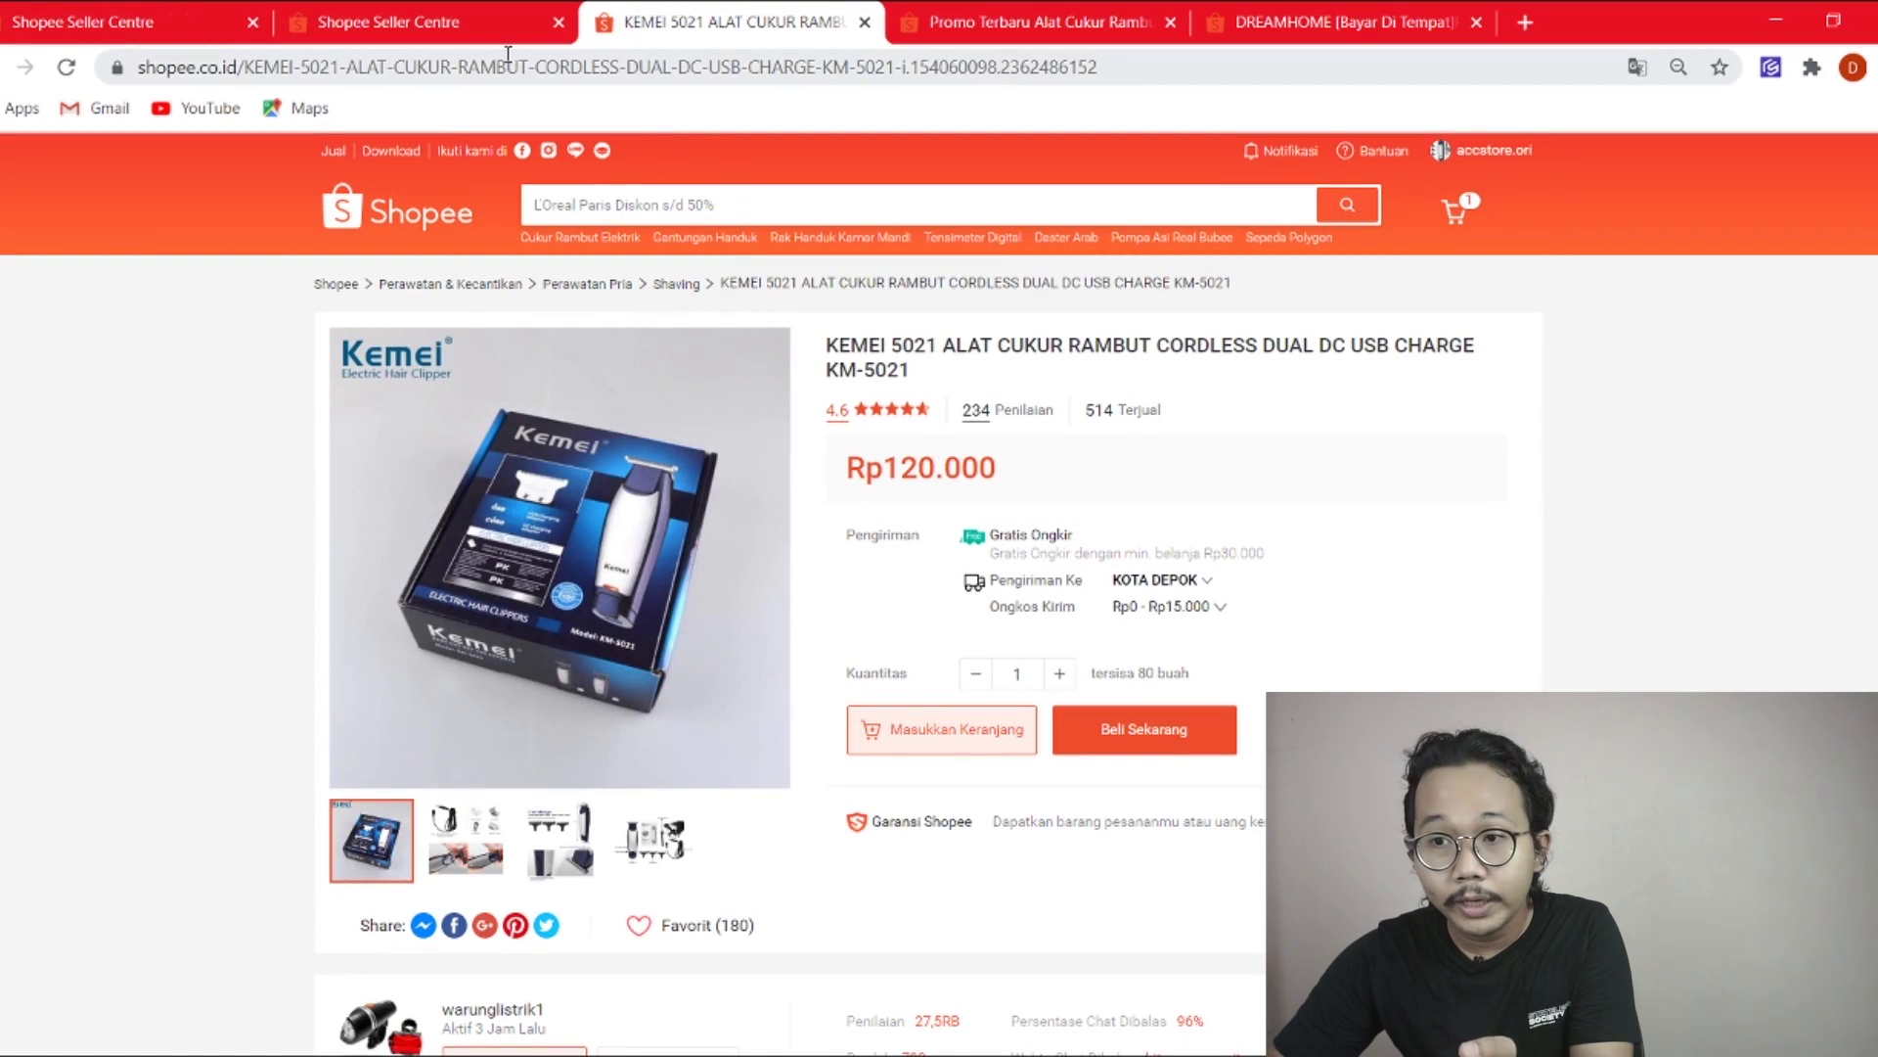
left_click(986, 14)
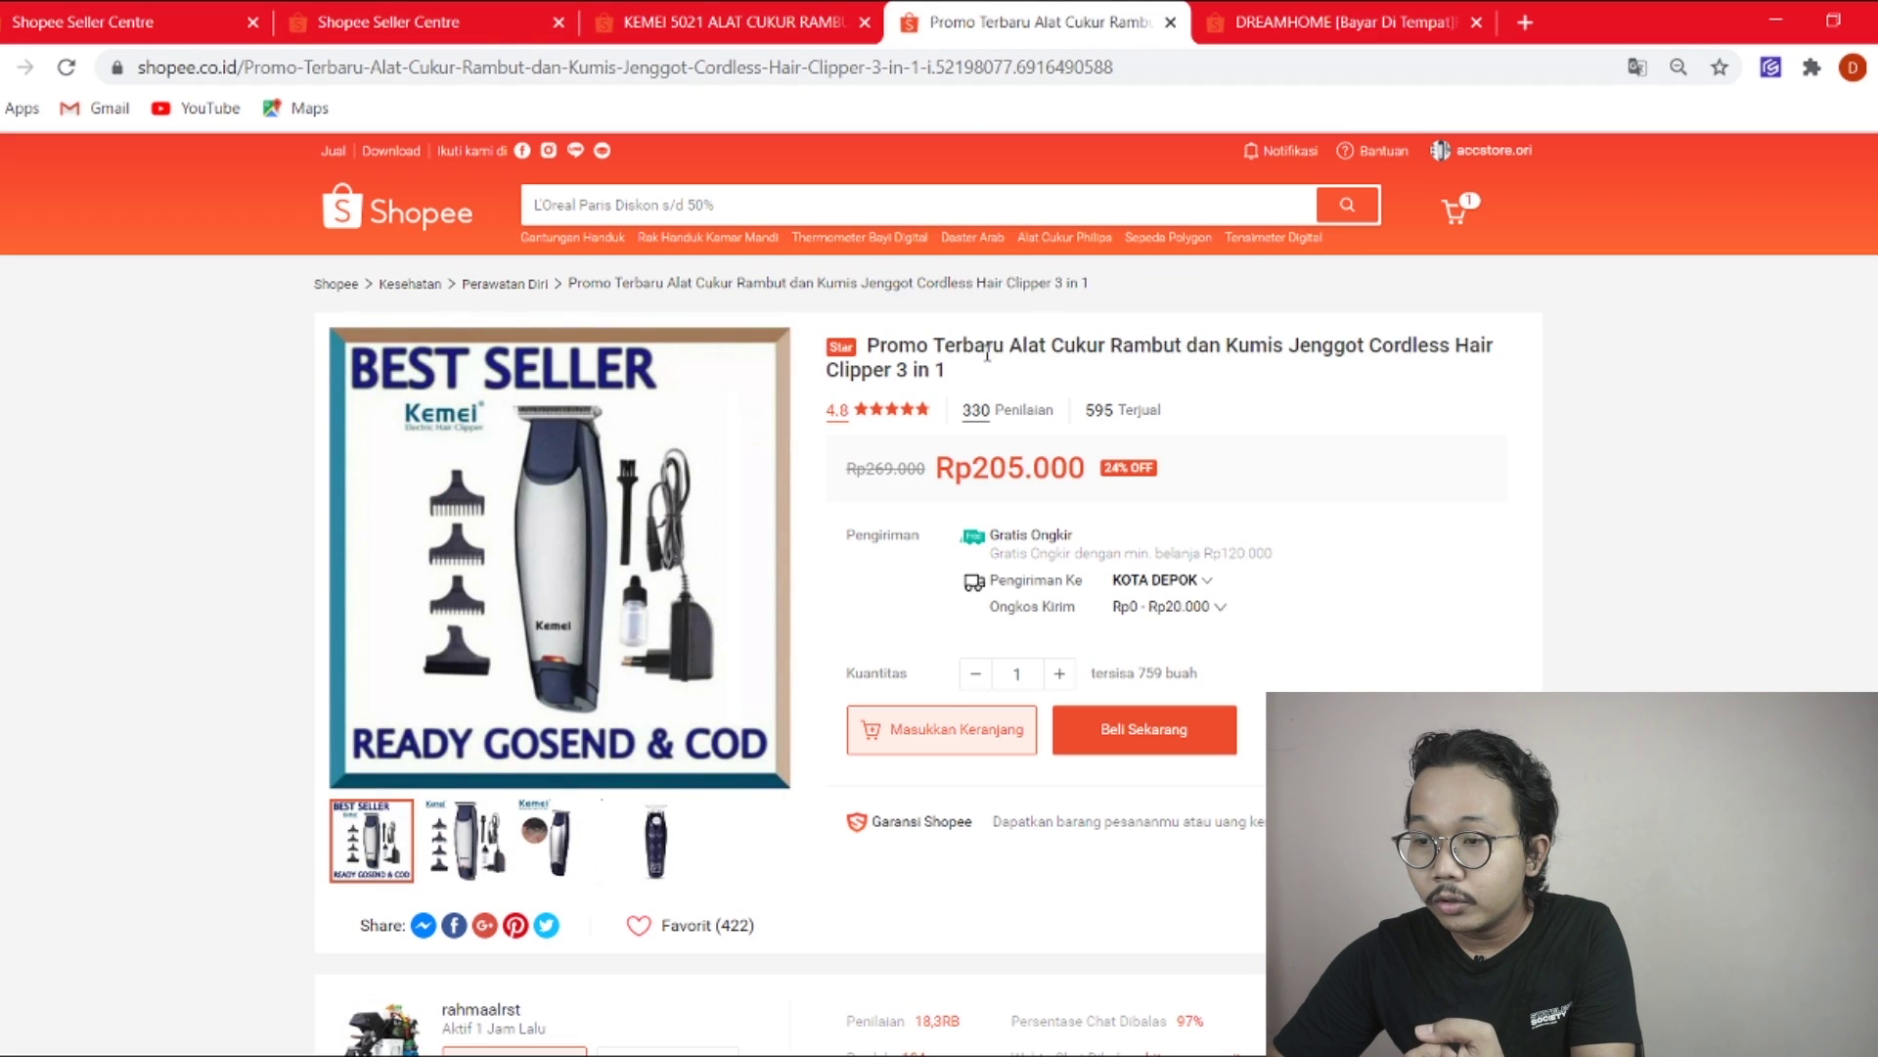
left_click(341, 12)
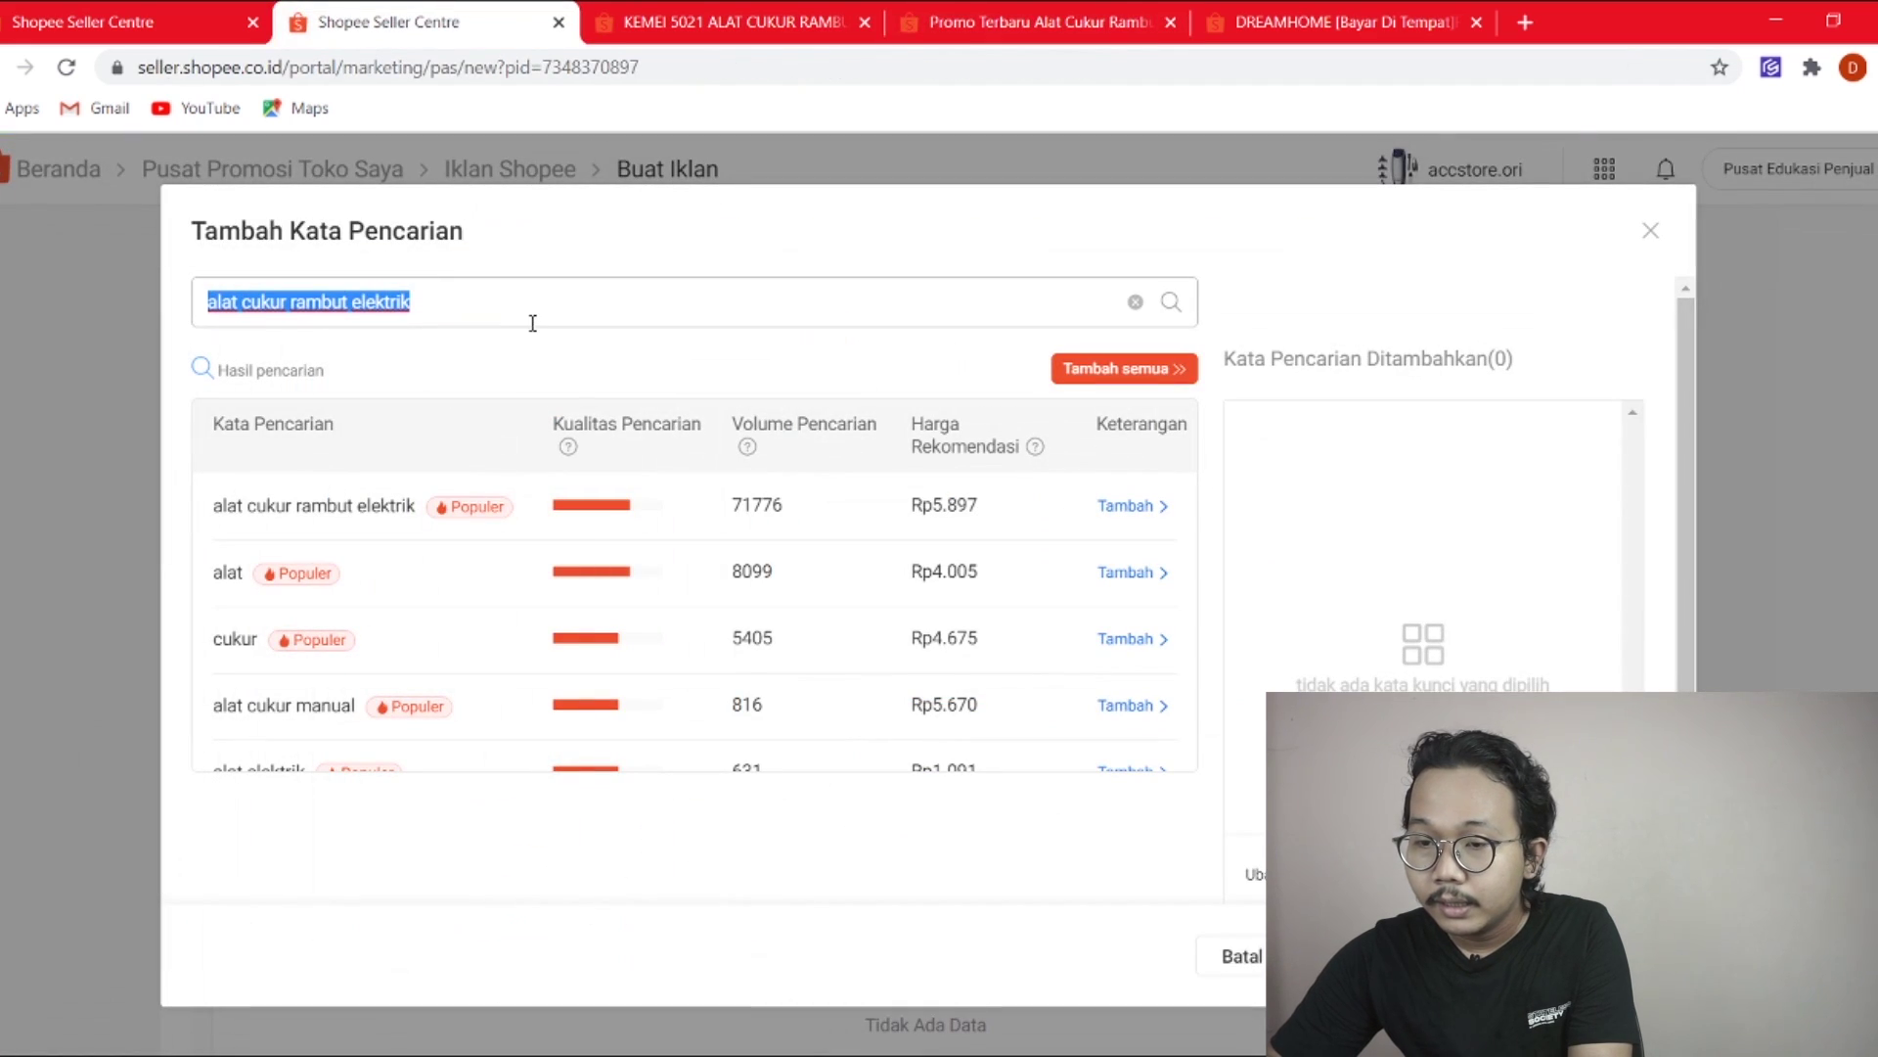
Change the keyword search to "alat cukur kumis" and look up its search volume.
left_click(530, 321)
key("BackSpace")
key("BackSpace")
key("BackSpace")
key("BackSpace")
key("BackSpace")
key("BackSpace")
key("BackSpace")
key("BackSpace")
key("BackSpace")
key("BackSpace")
key("BackSpace")
key("BackSpace")
key("BackSpace")
key("BackSpace")
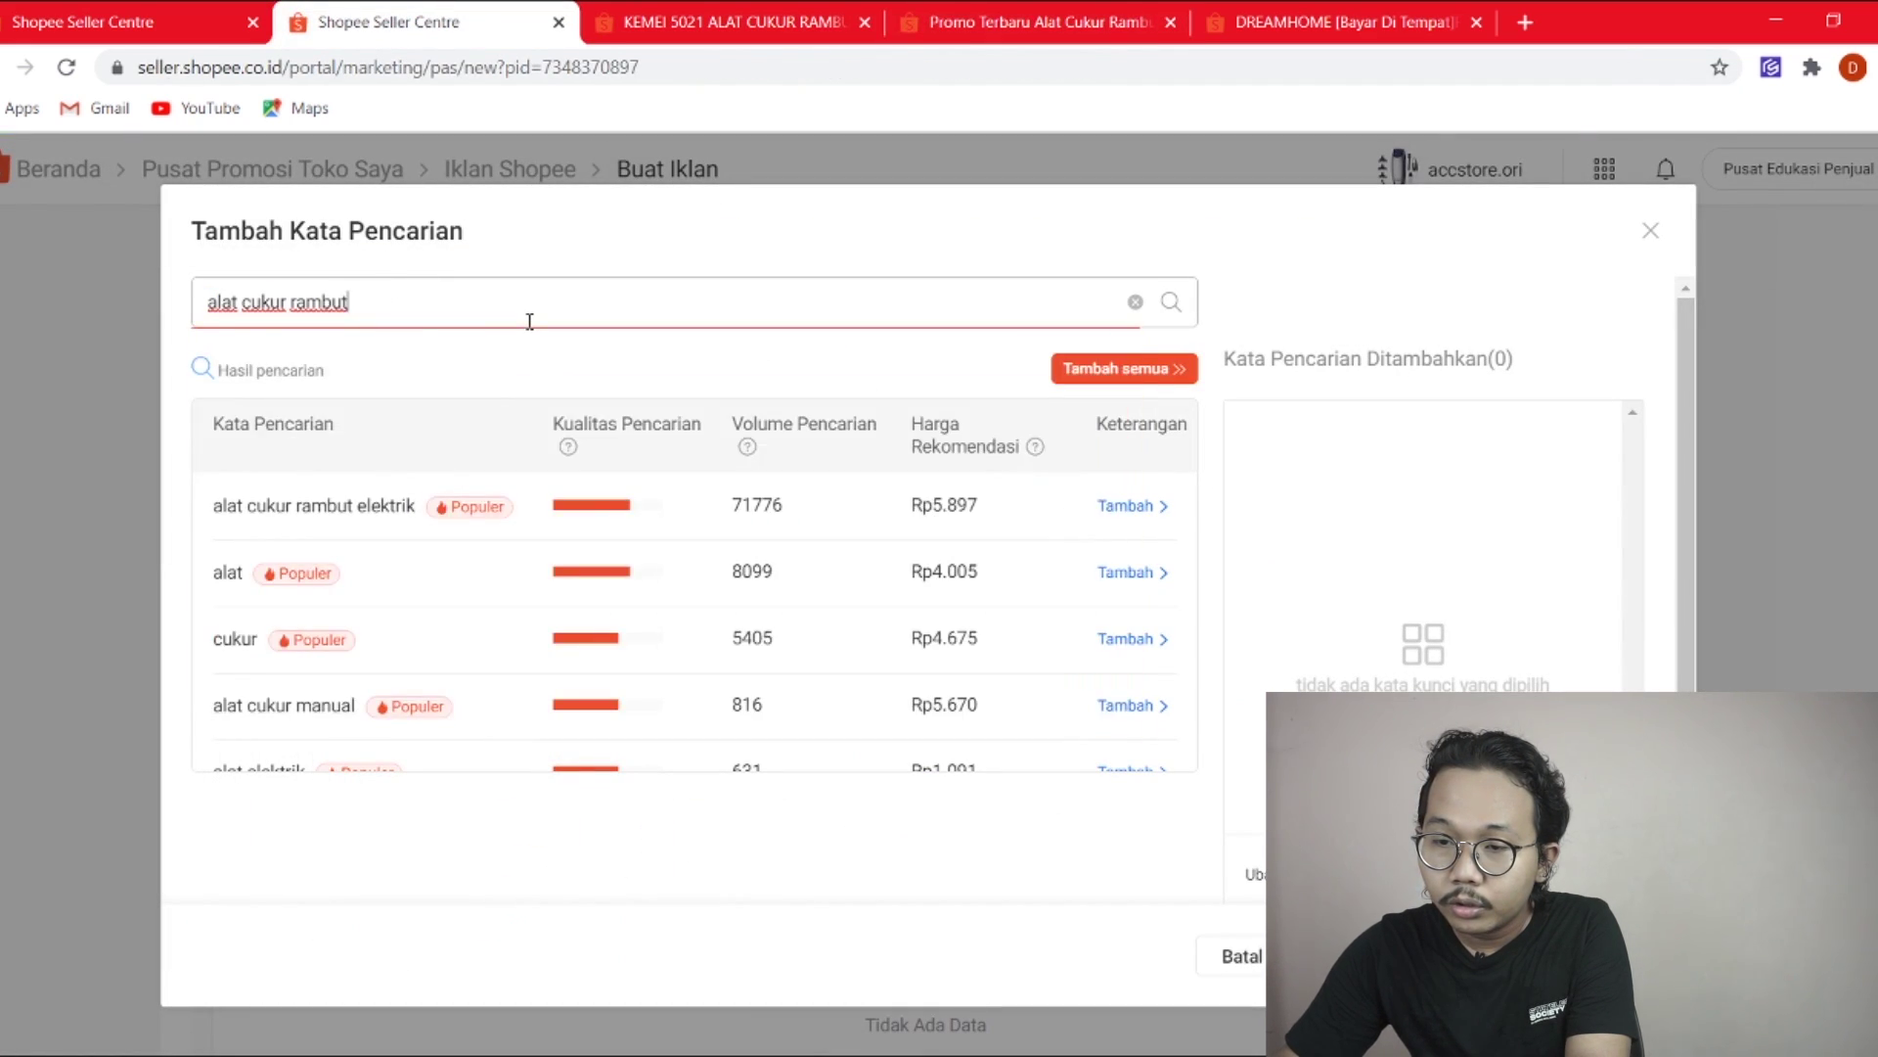
key("BackSpace")
type("kumis")
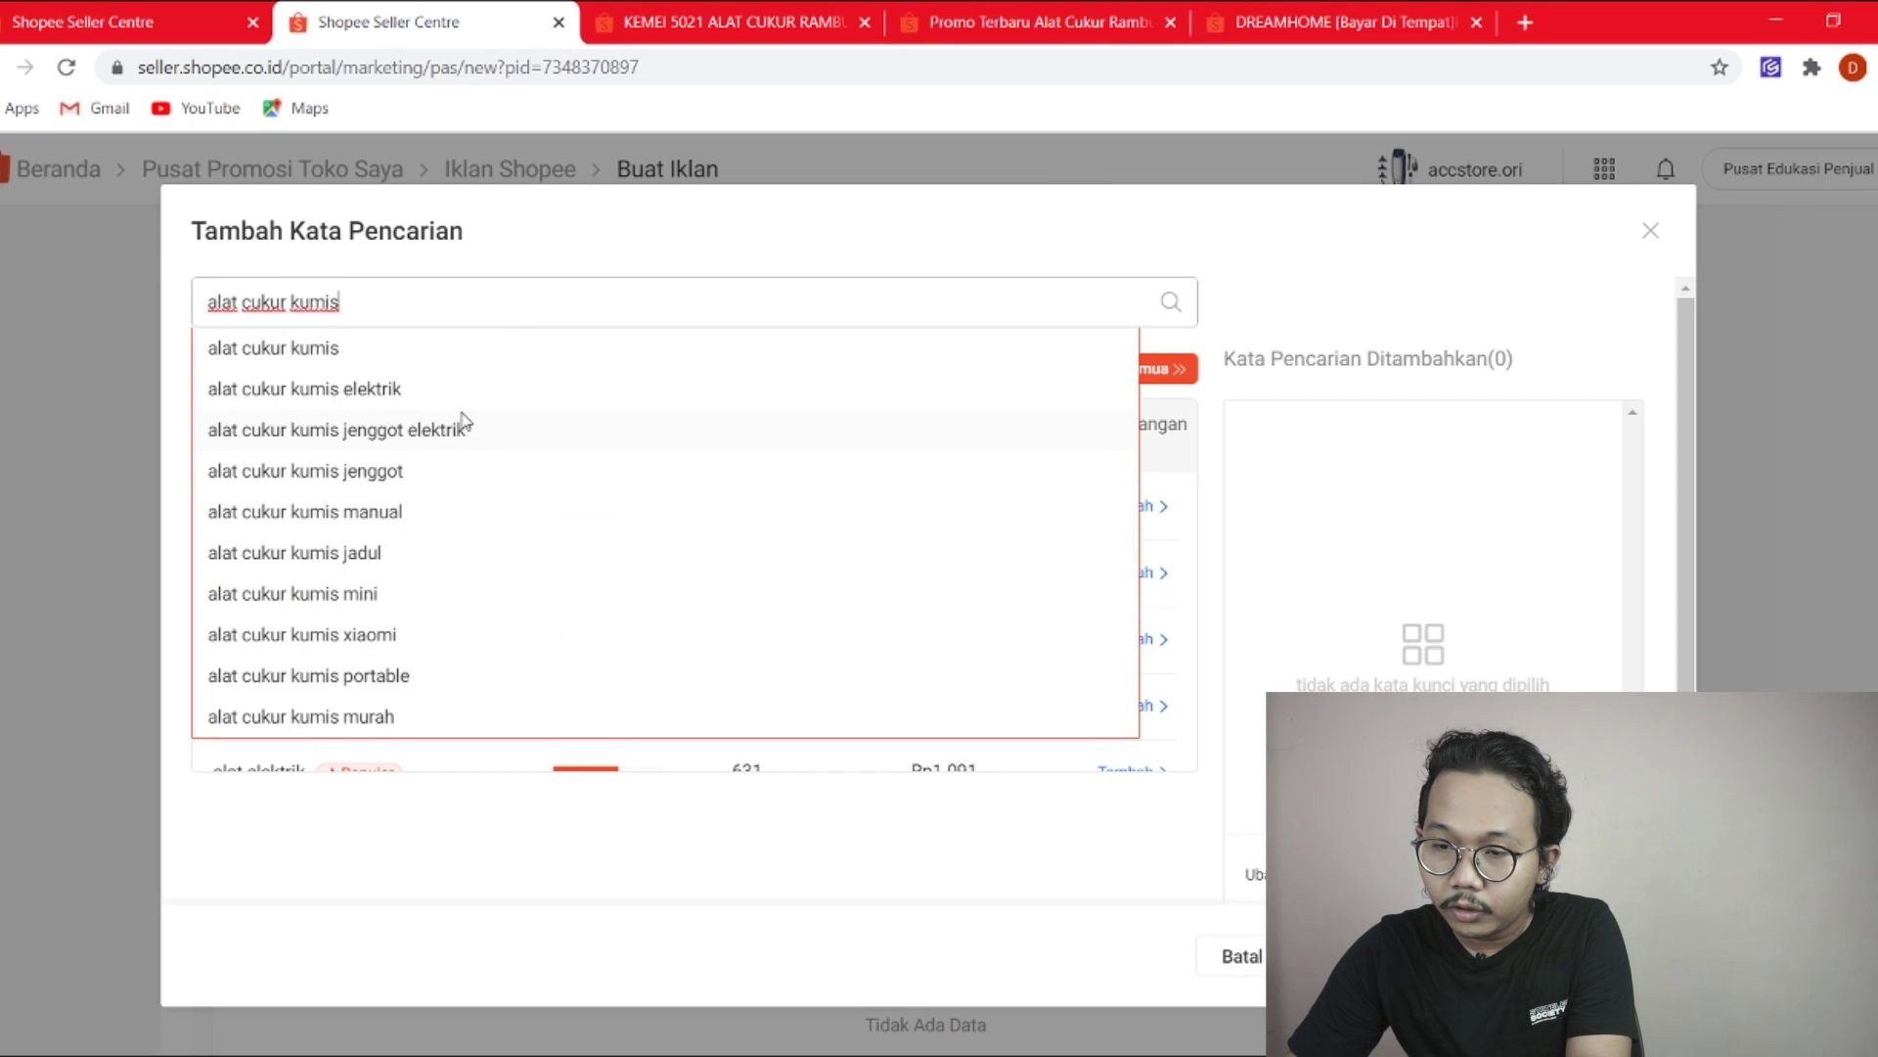
left_click(432, 335)
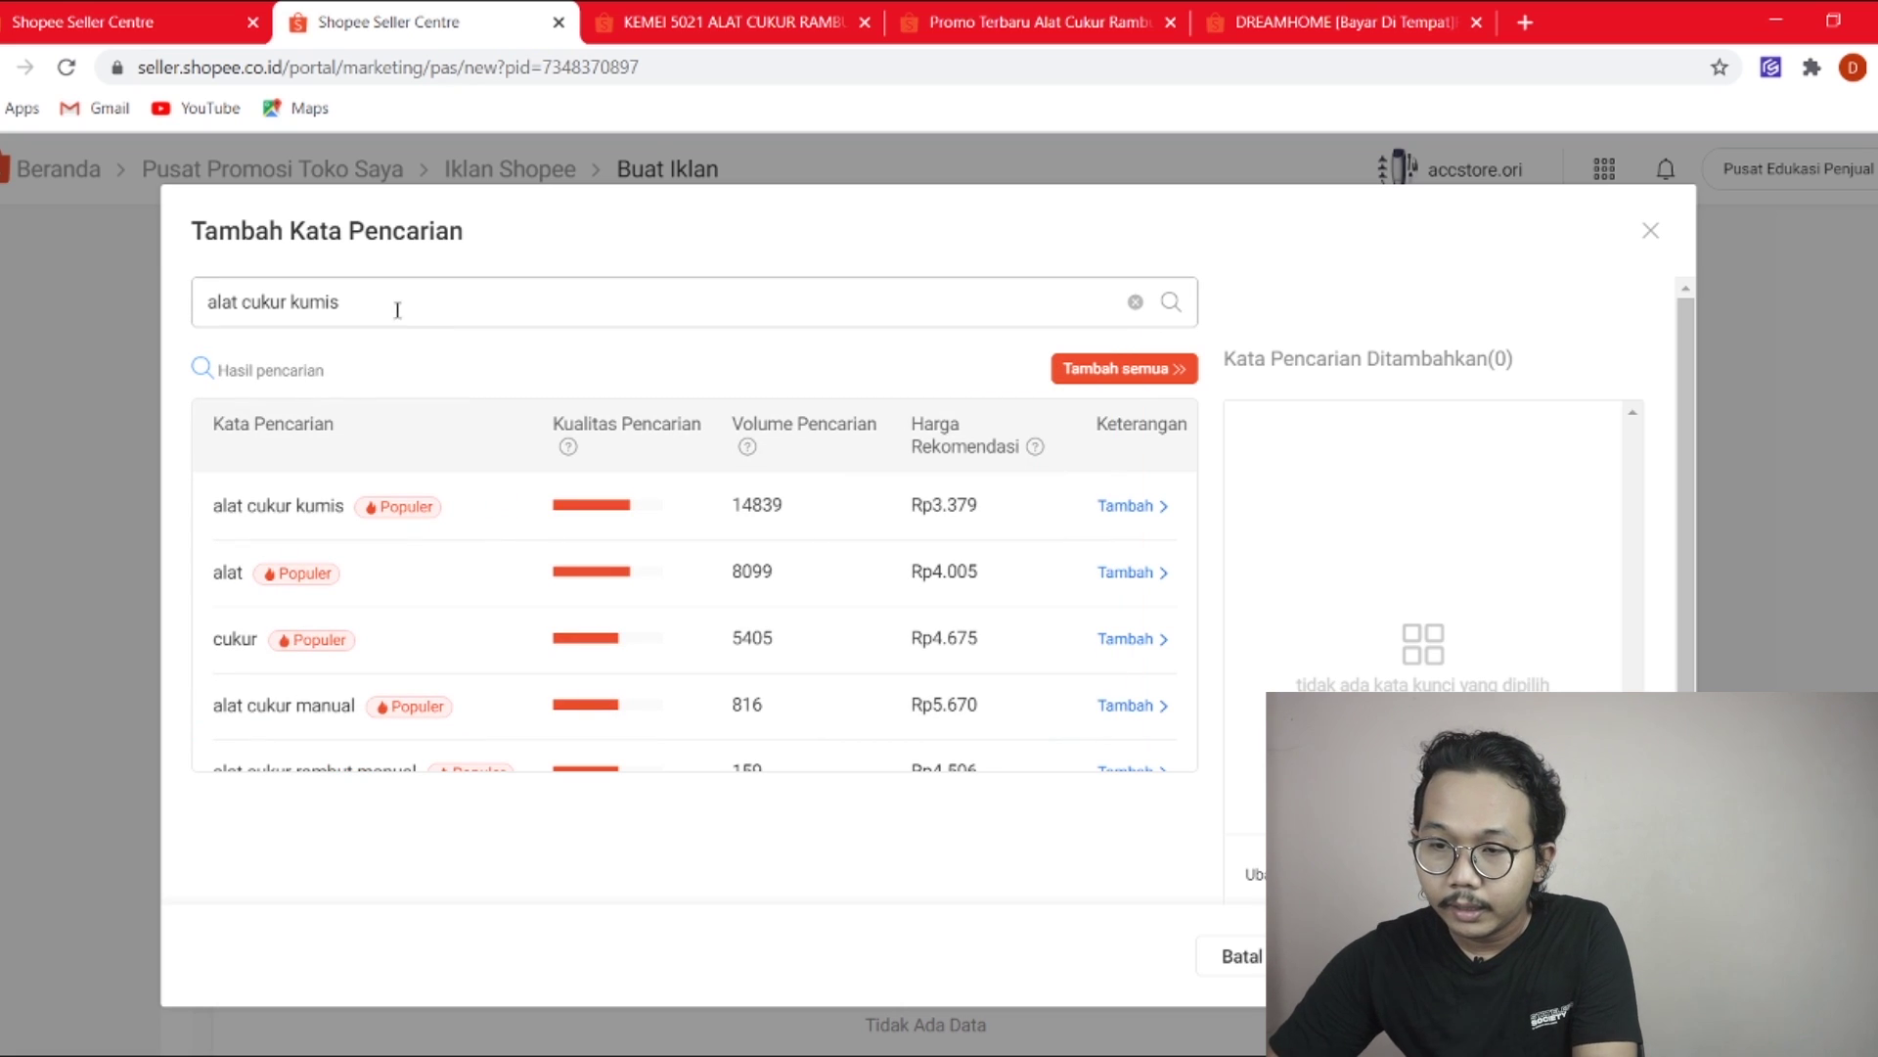
Copy the keyword "alat cukur kumis" from the search and append it to the new product's name.
triple_click(390, 304)
key("ctrl+c")
left_click(125, 21)
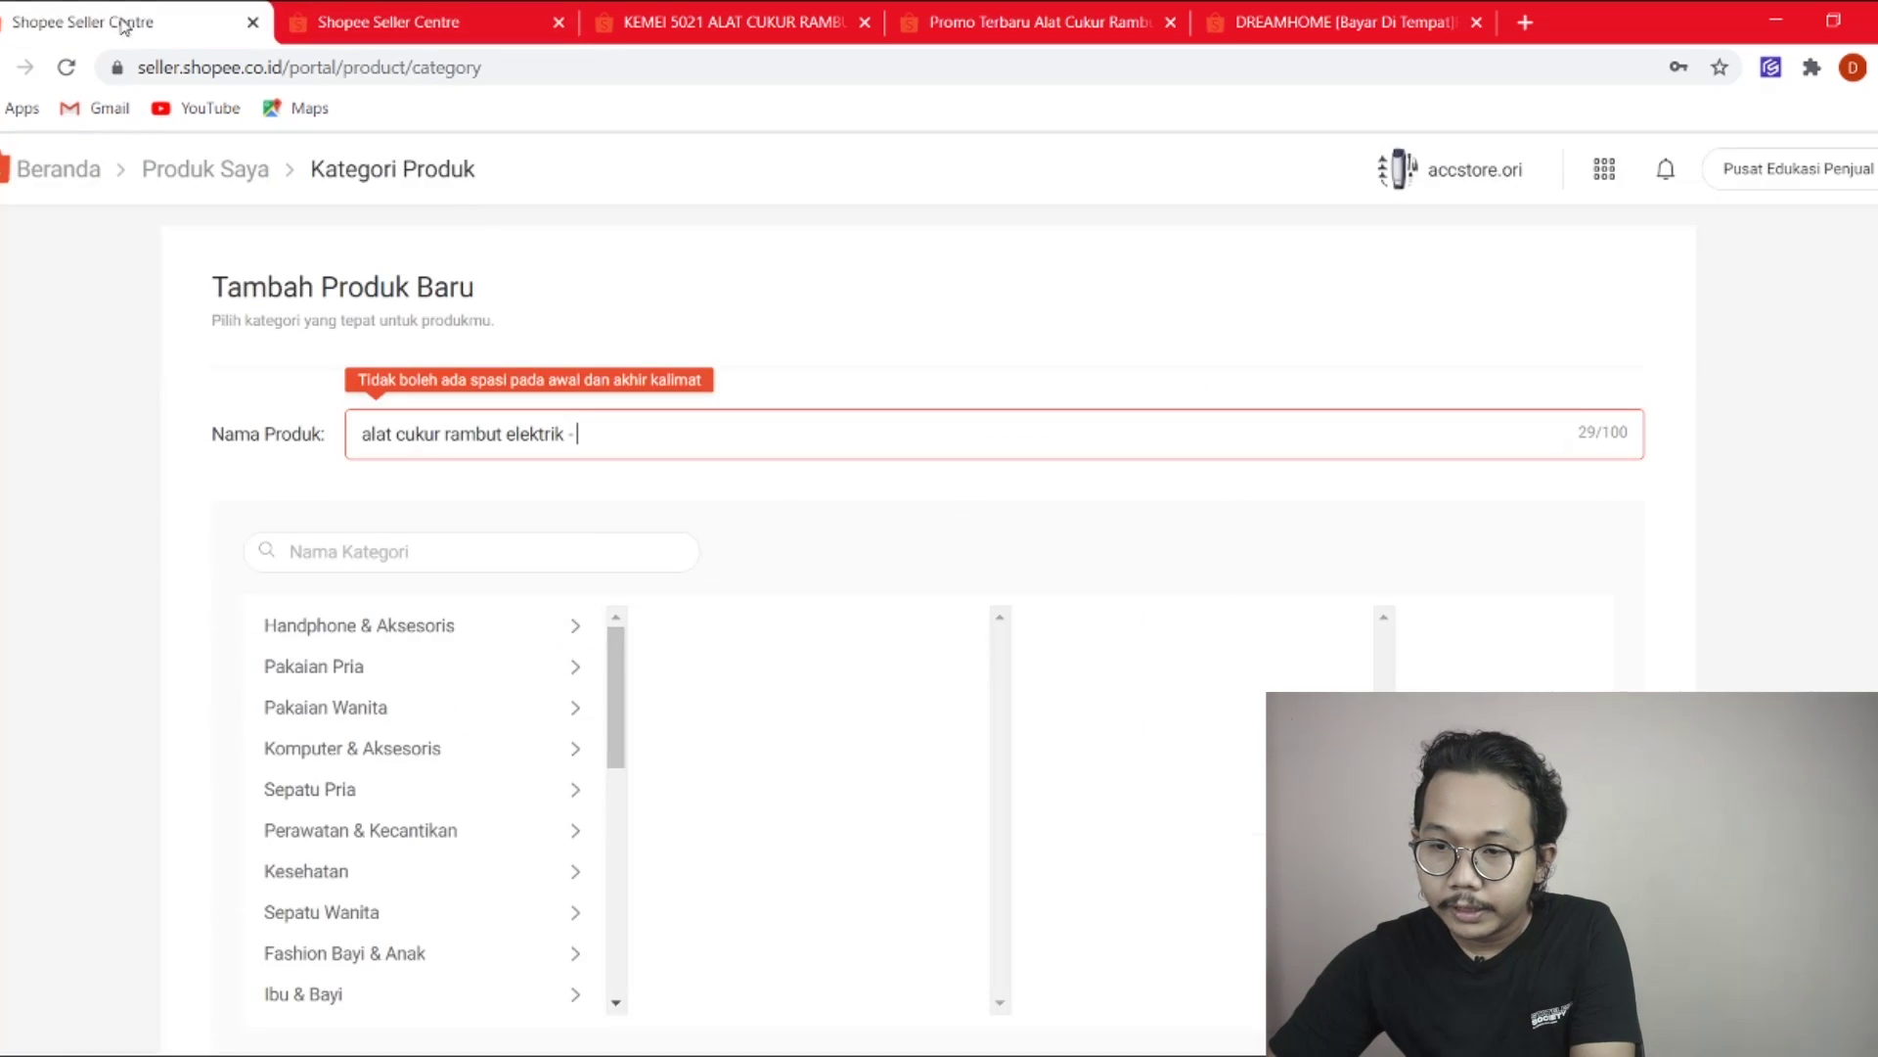
key("ctrl+v")
Change the ad keyword search to "alat cukur listrik" and look up its search volume.
left_click(421, 22)
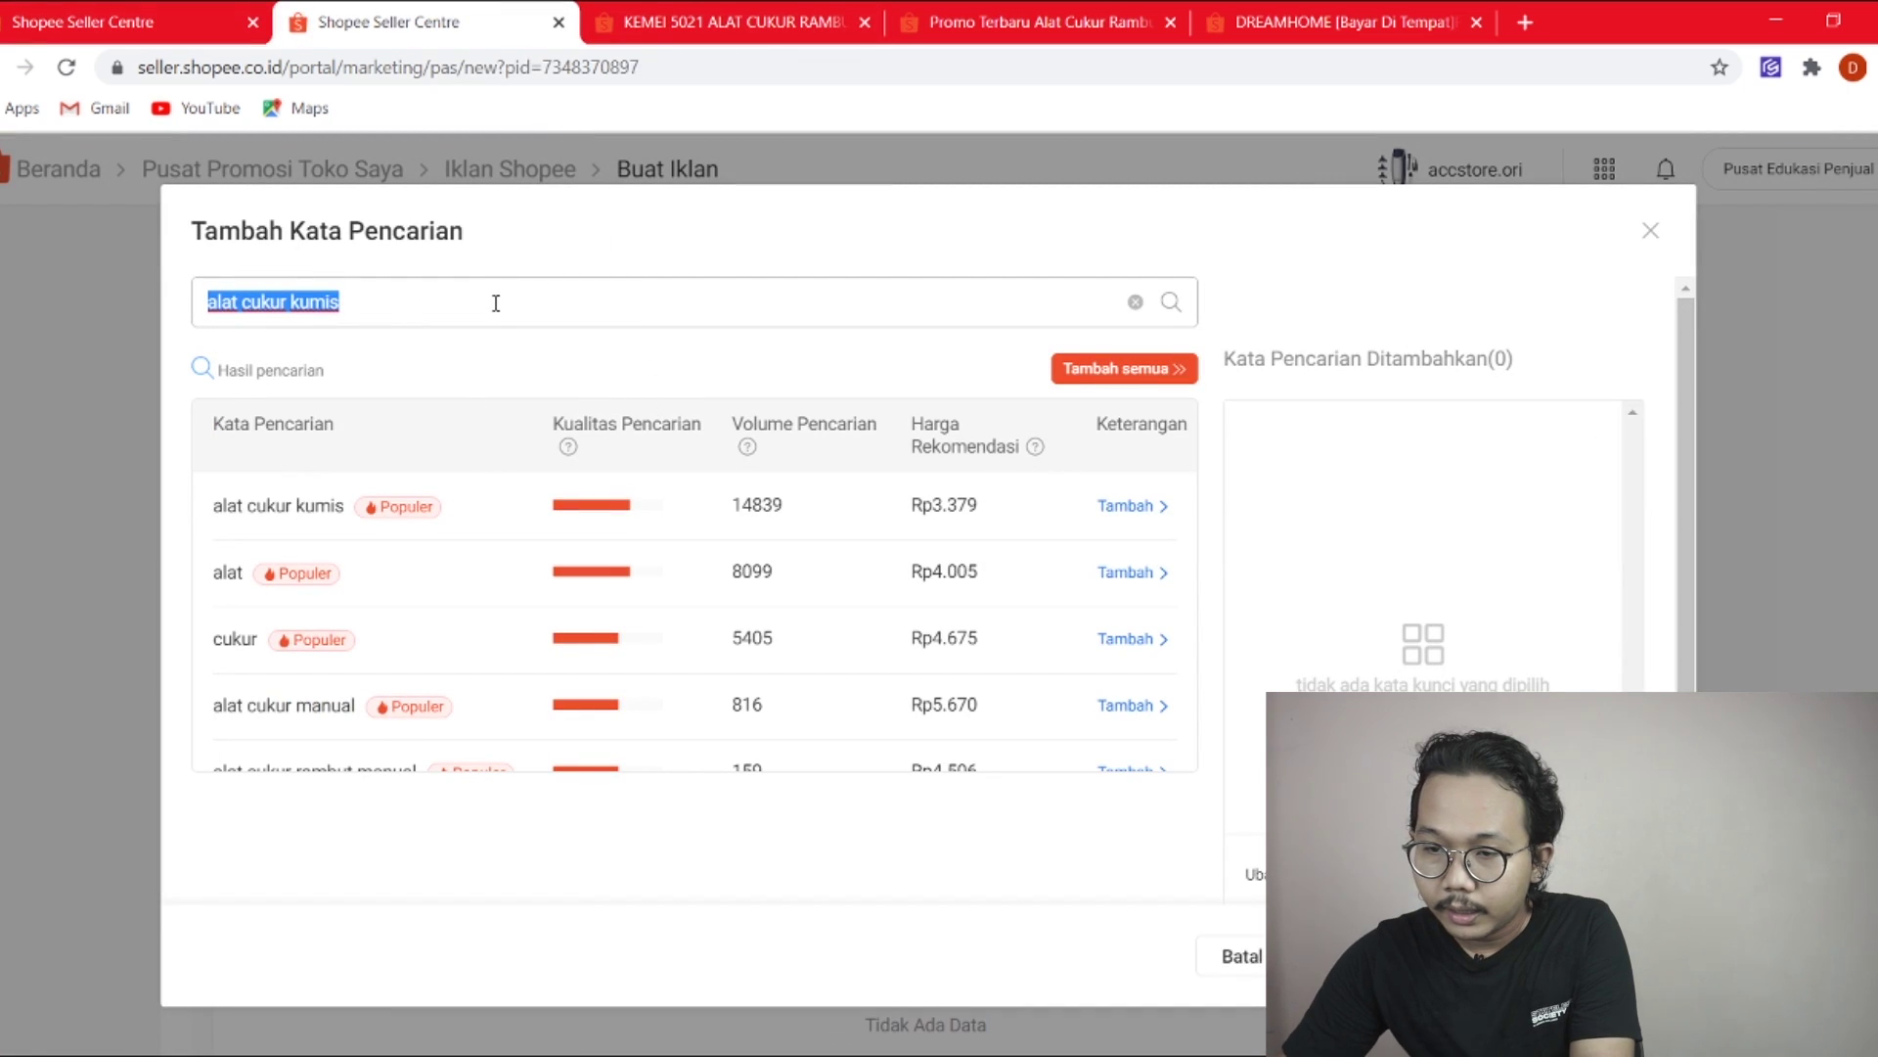
left_click(496, 303)
key("BackSpace")
key("BackSpace")
key("BackSpace")
key("BackSpace")
key("BackSpace")
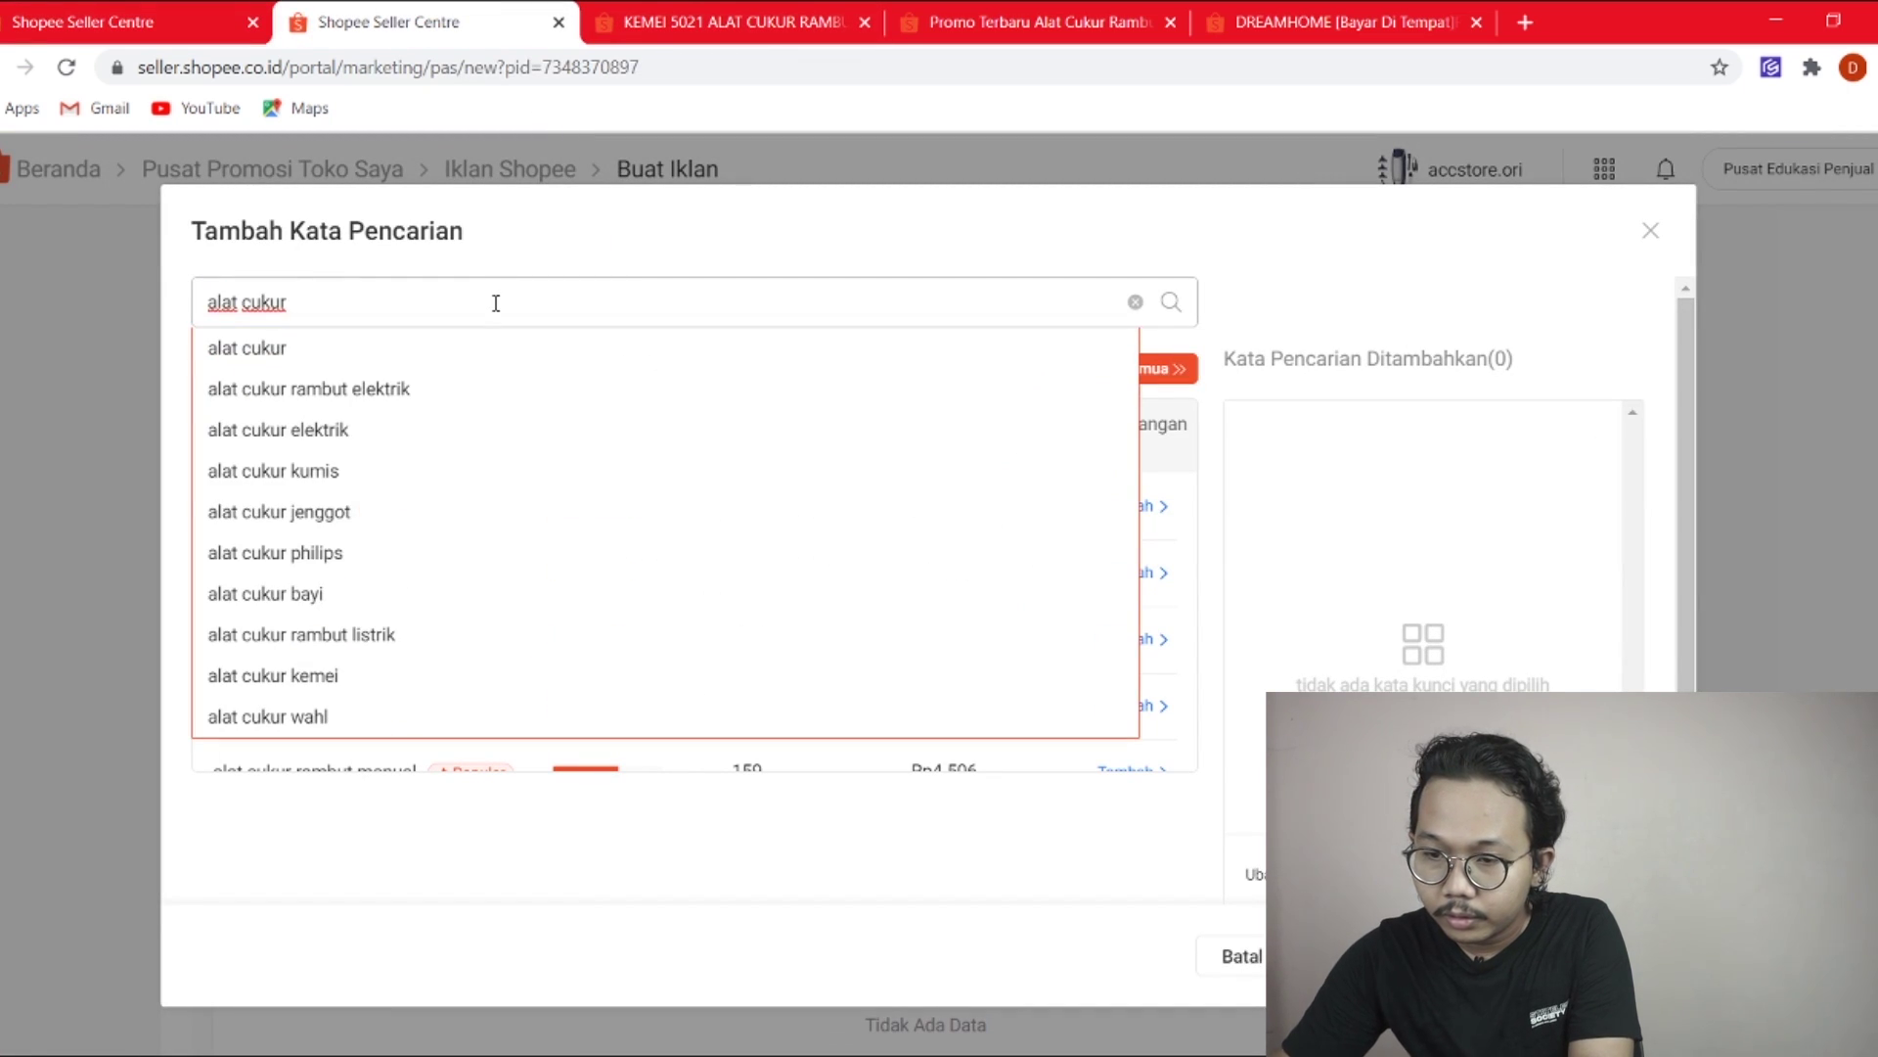
type("lis")
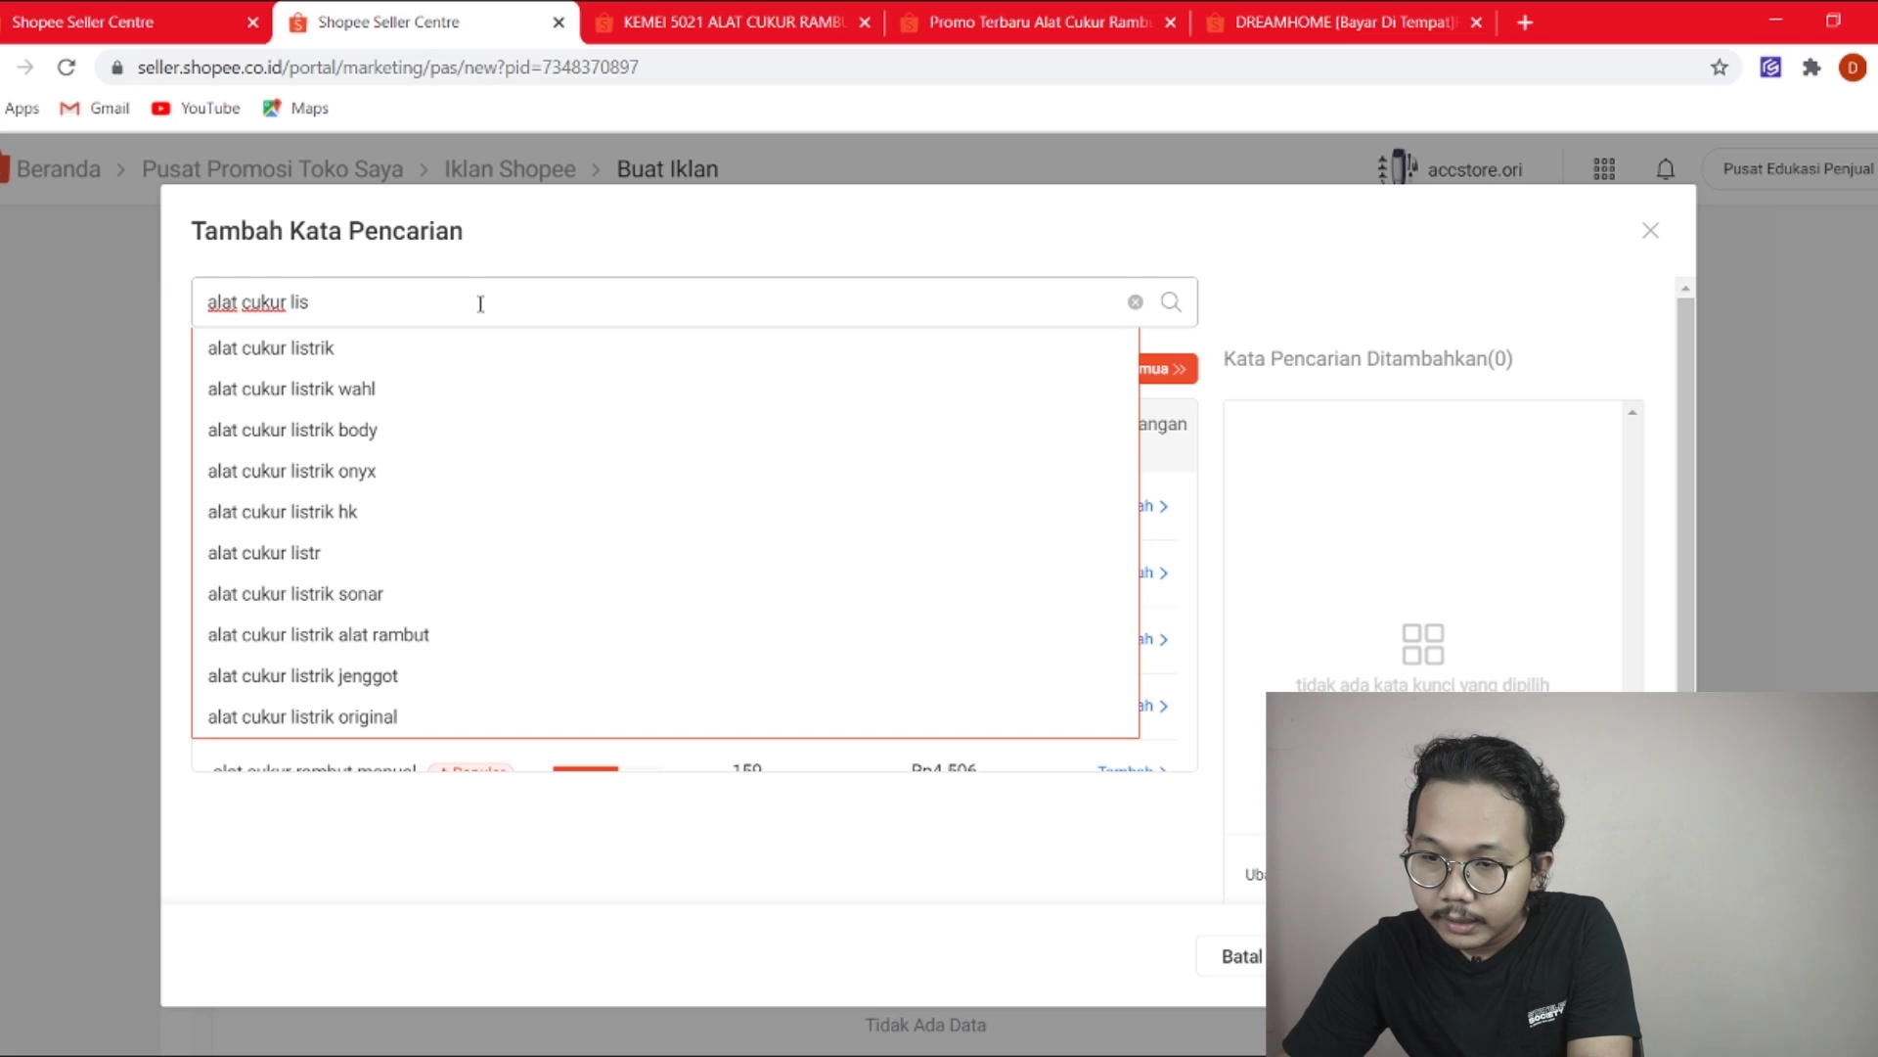
left_click(320, 350)
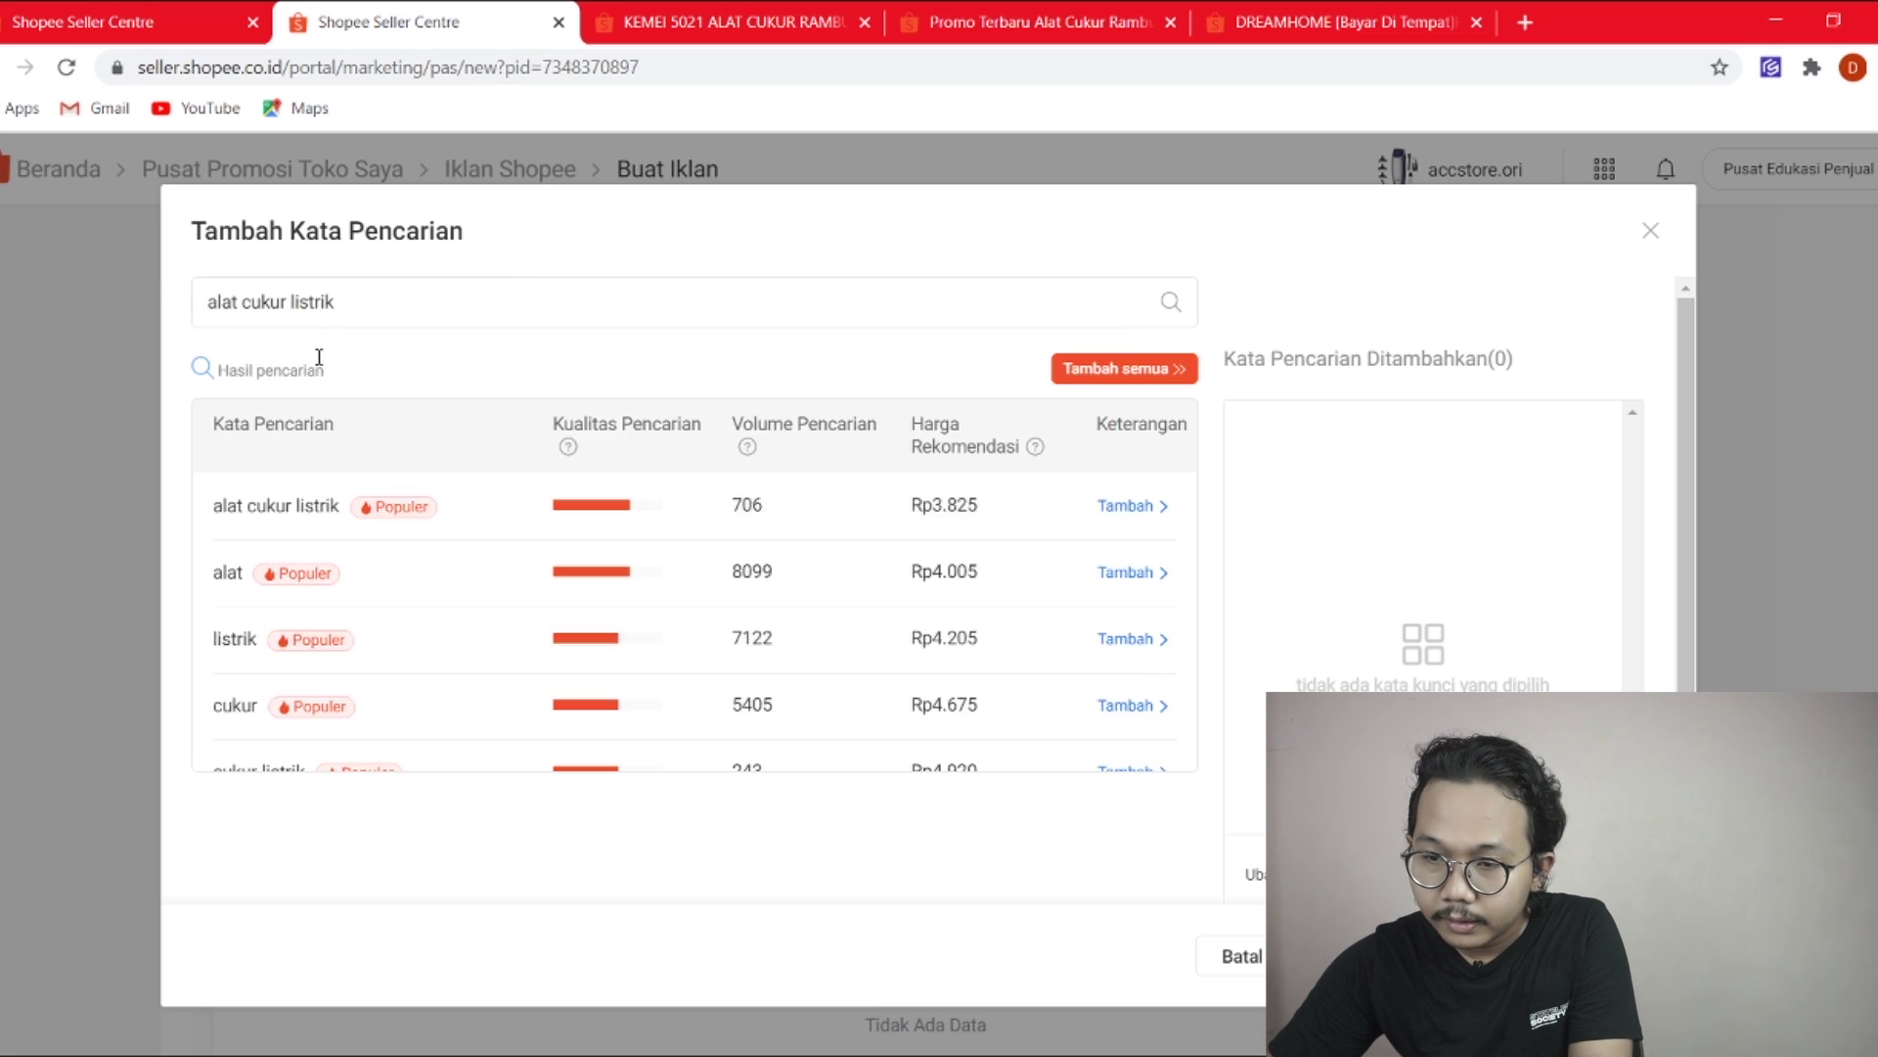
left_click(1173, 305)
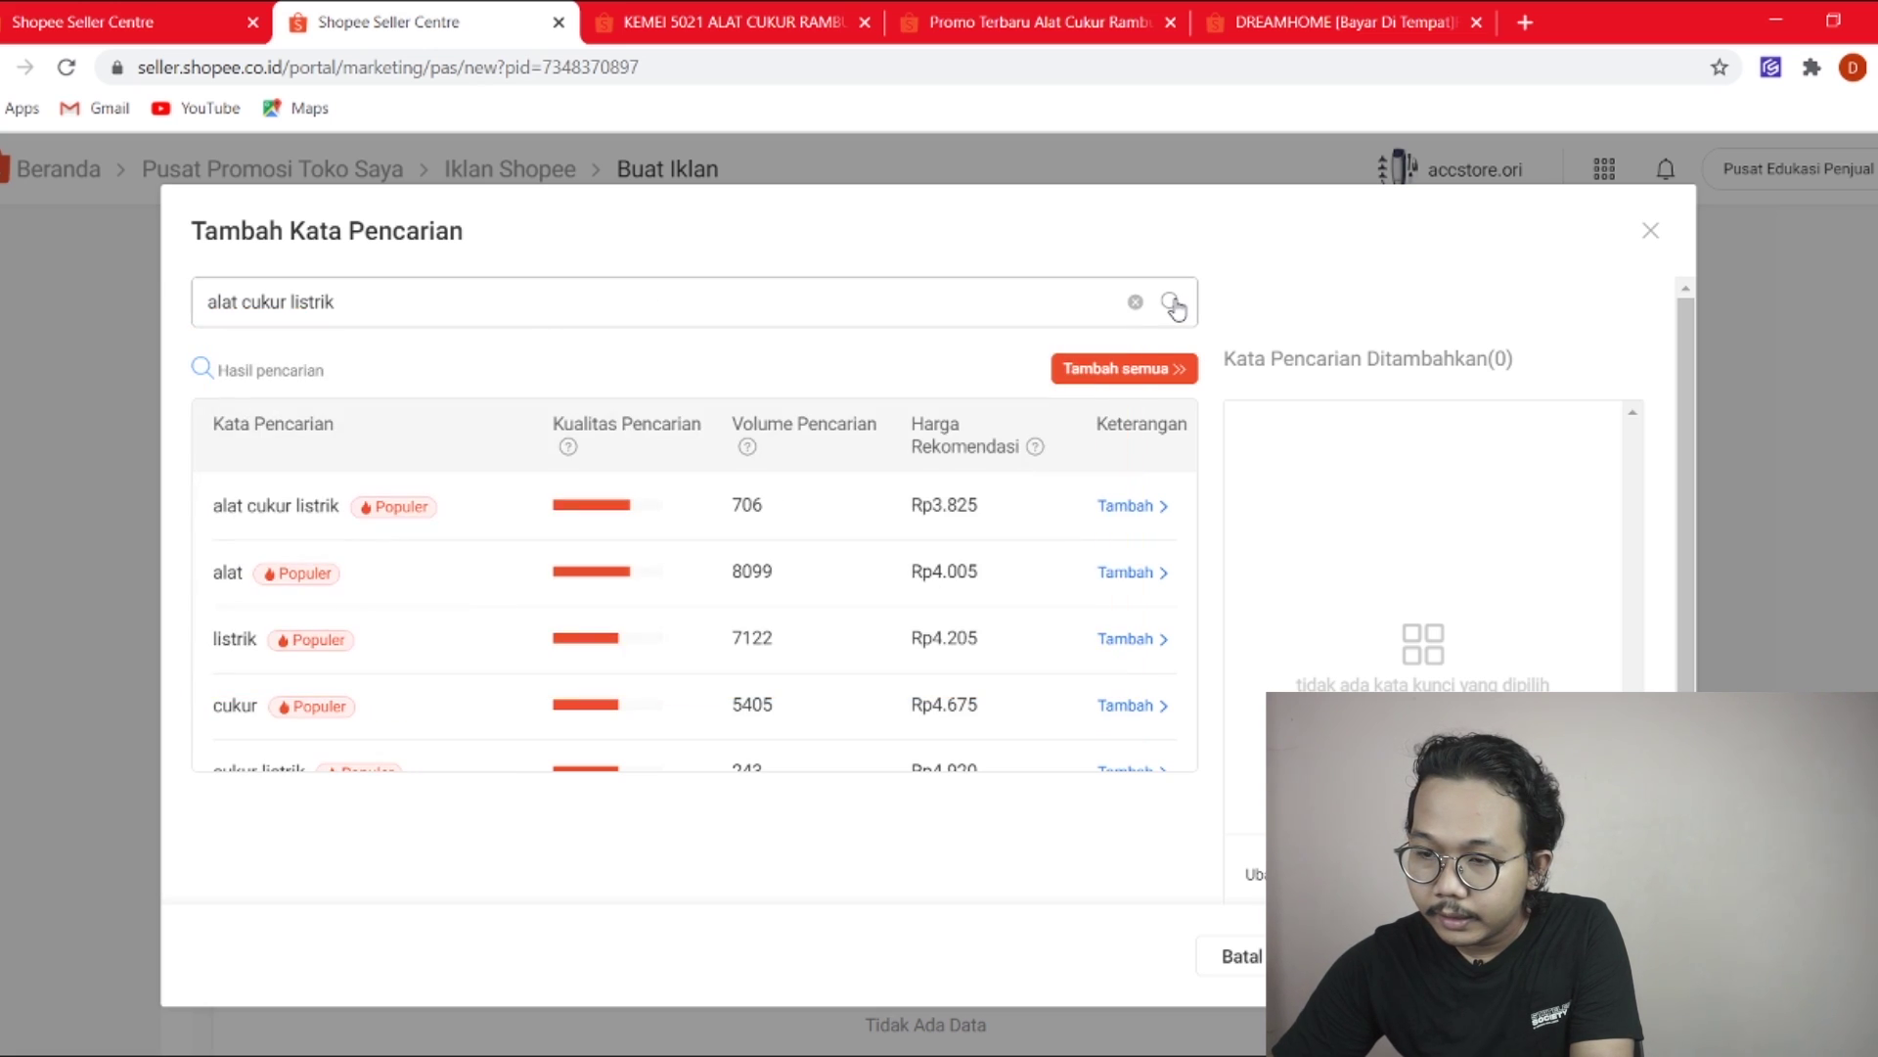
Change the keyword search to "alat cukur rambut listrik" and append that keyword plus a hyphen separator to the product name.
left_click(408, 304)
key("BackSpace")
key("BackSpace")
key("BackSpace")
key("BackSpace")
key("BackSpace")
key("BackSpace")
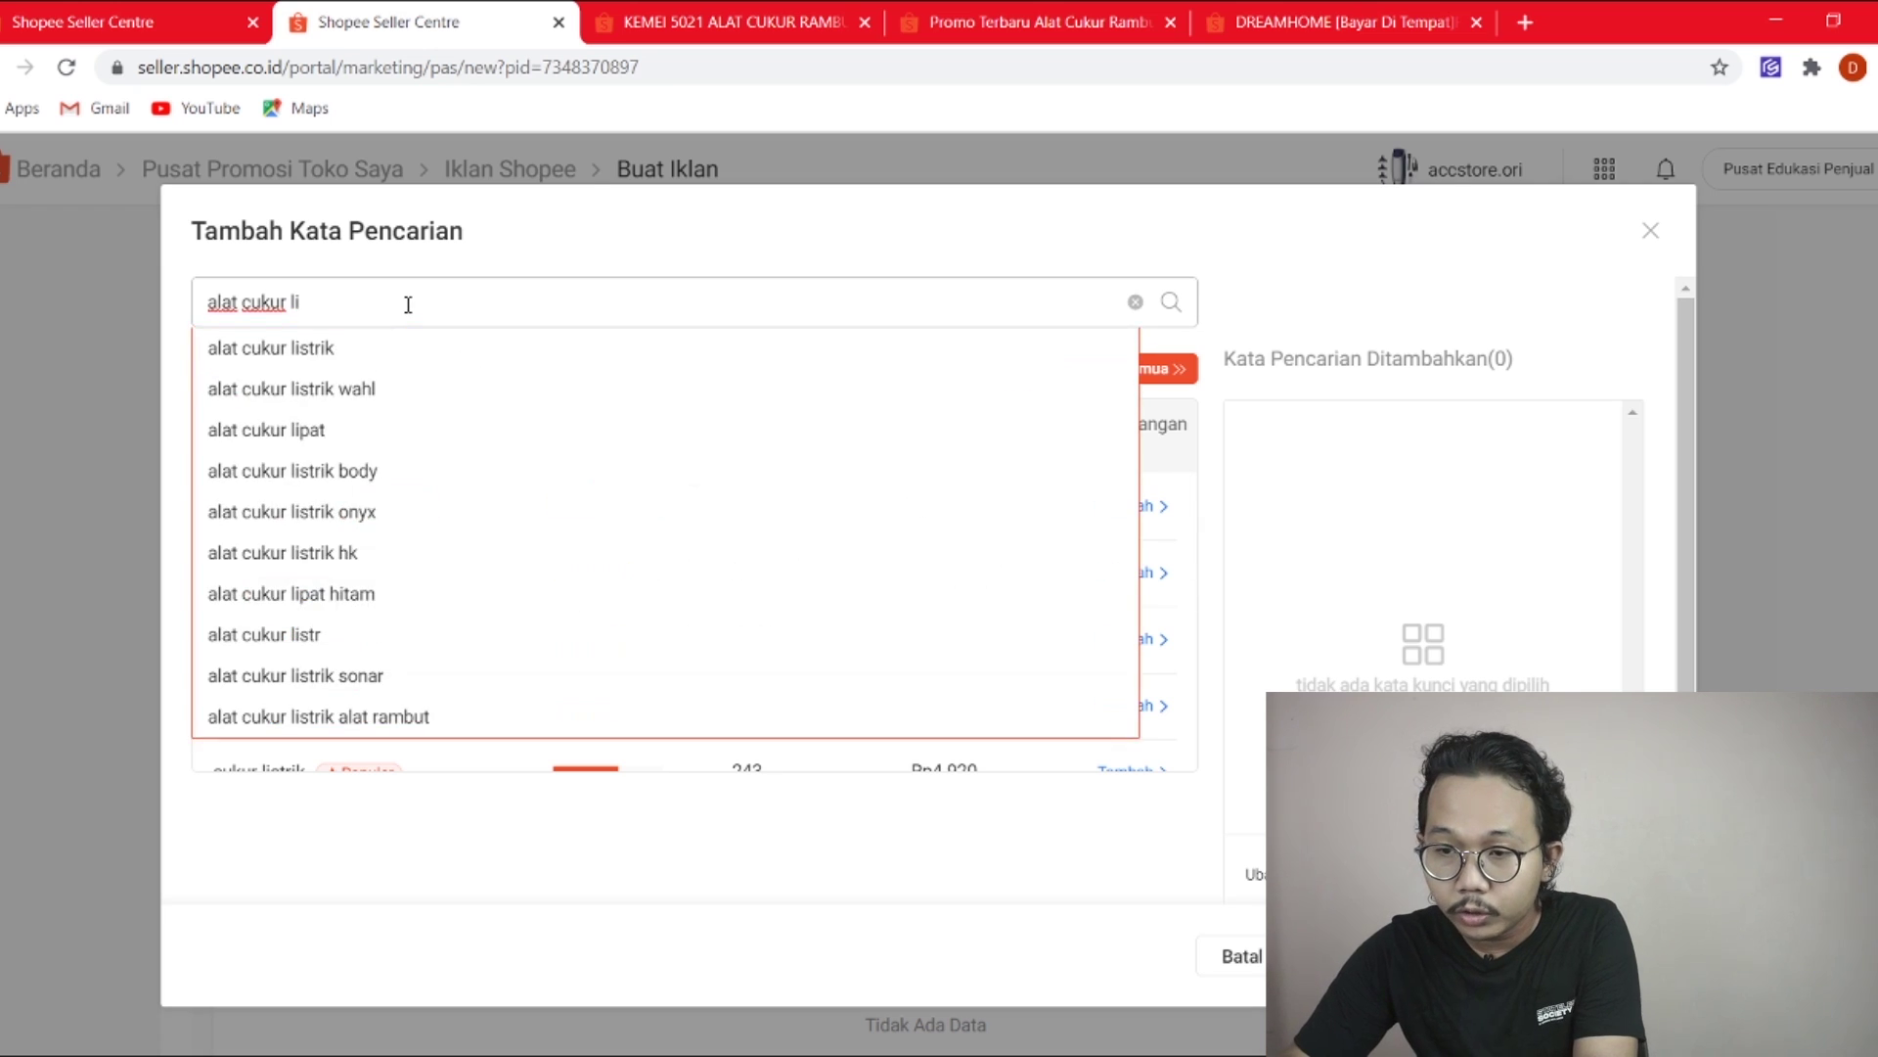
key("BackSpace")
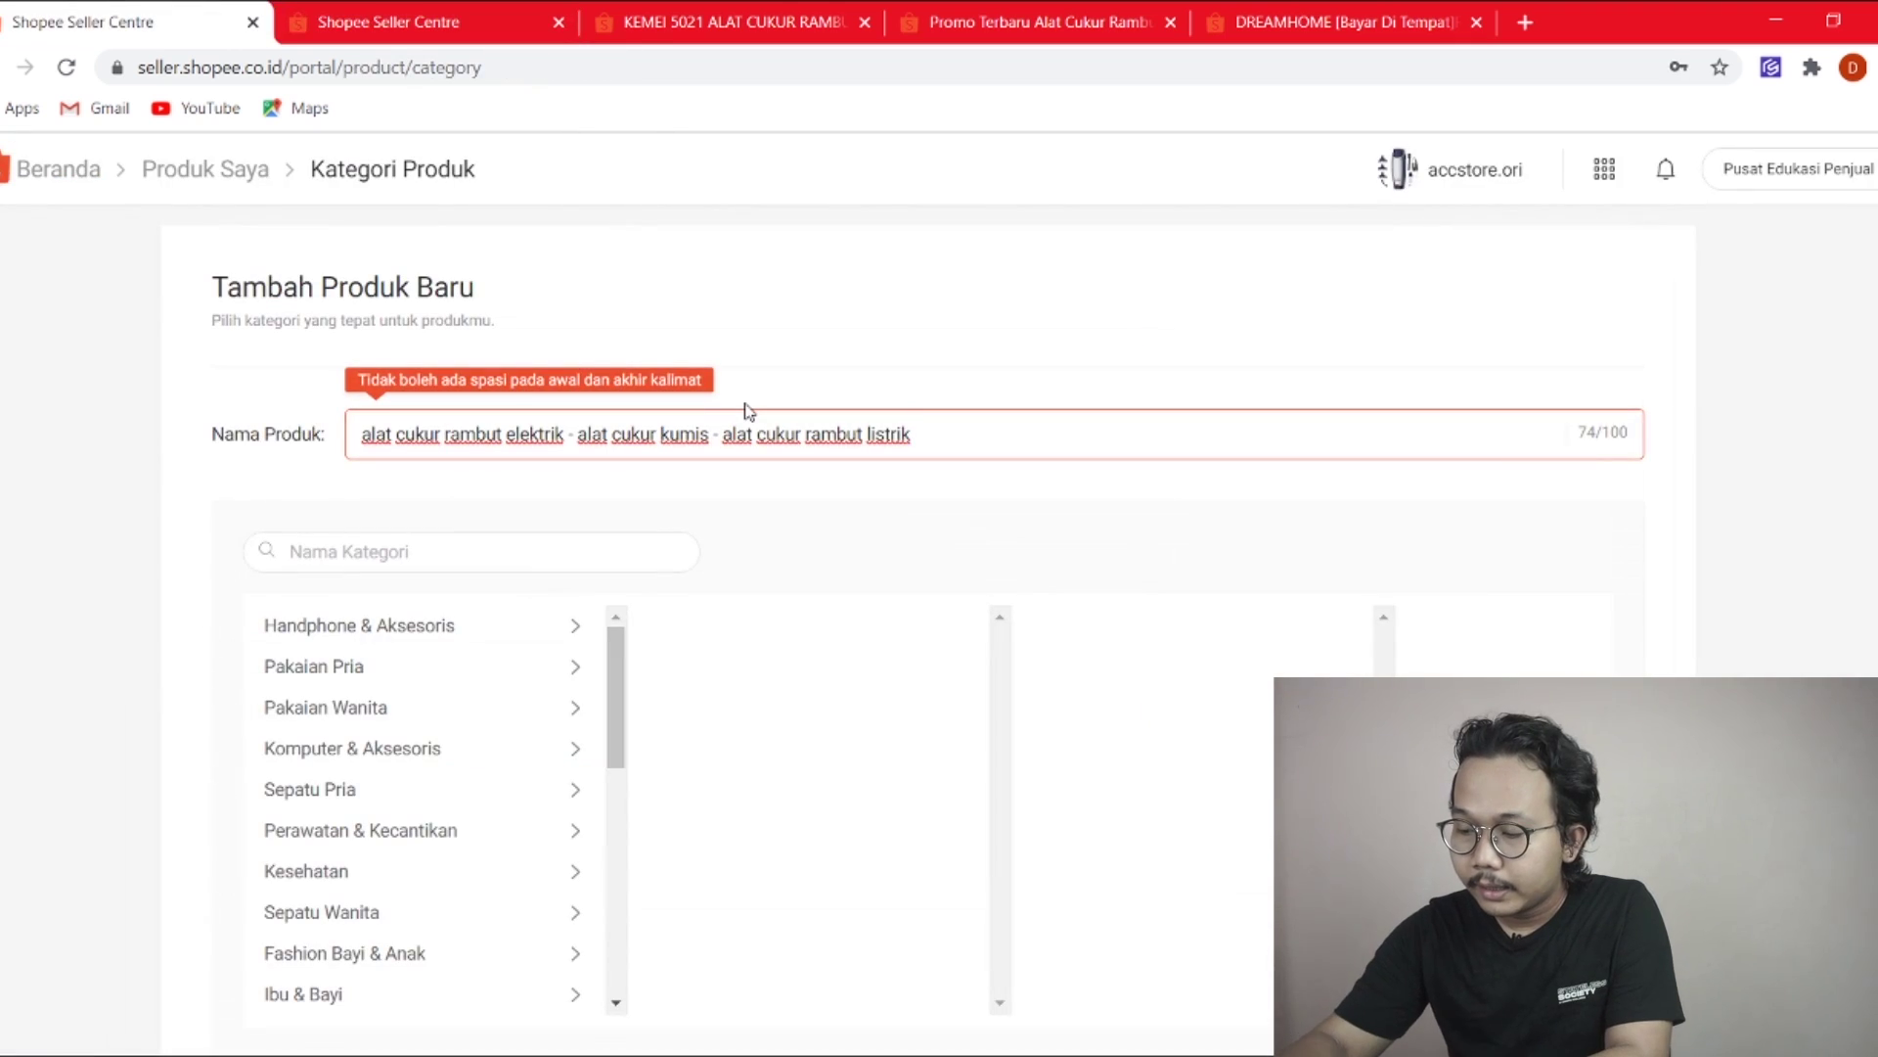
type("-")
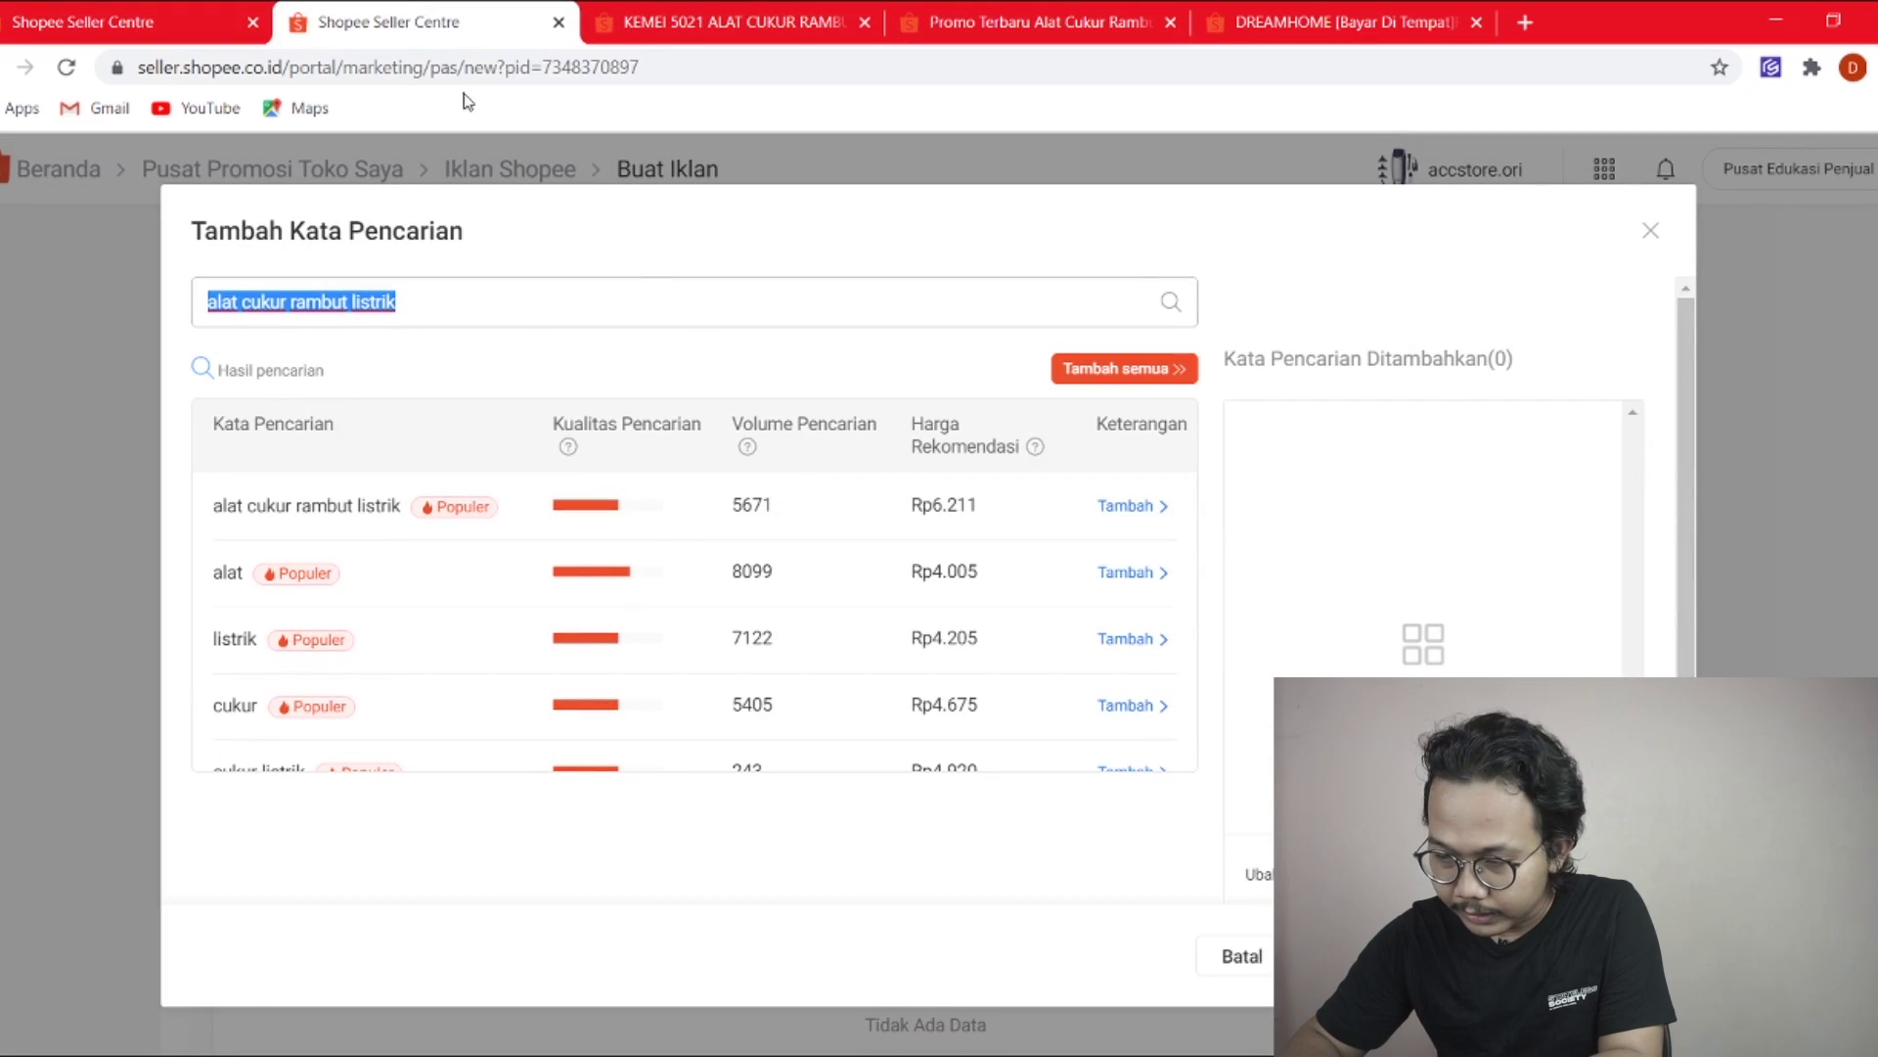
Replace the keyword search with "cukur rambut listrik", picked from the suggestions, and look up its search volume.
left_click(455, 21)
key("BackSpace")
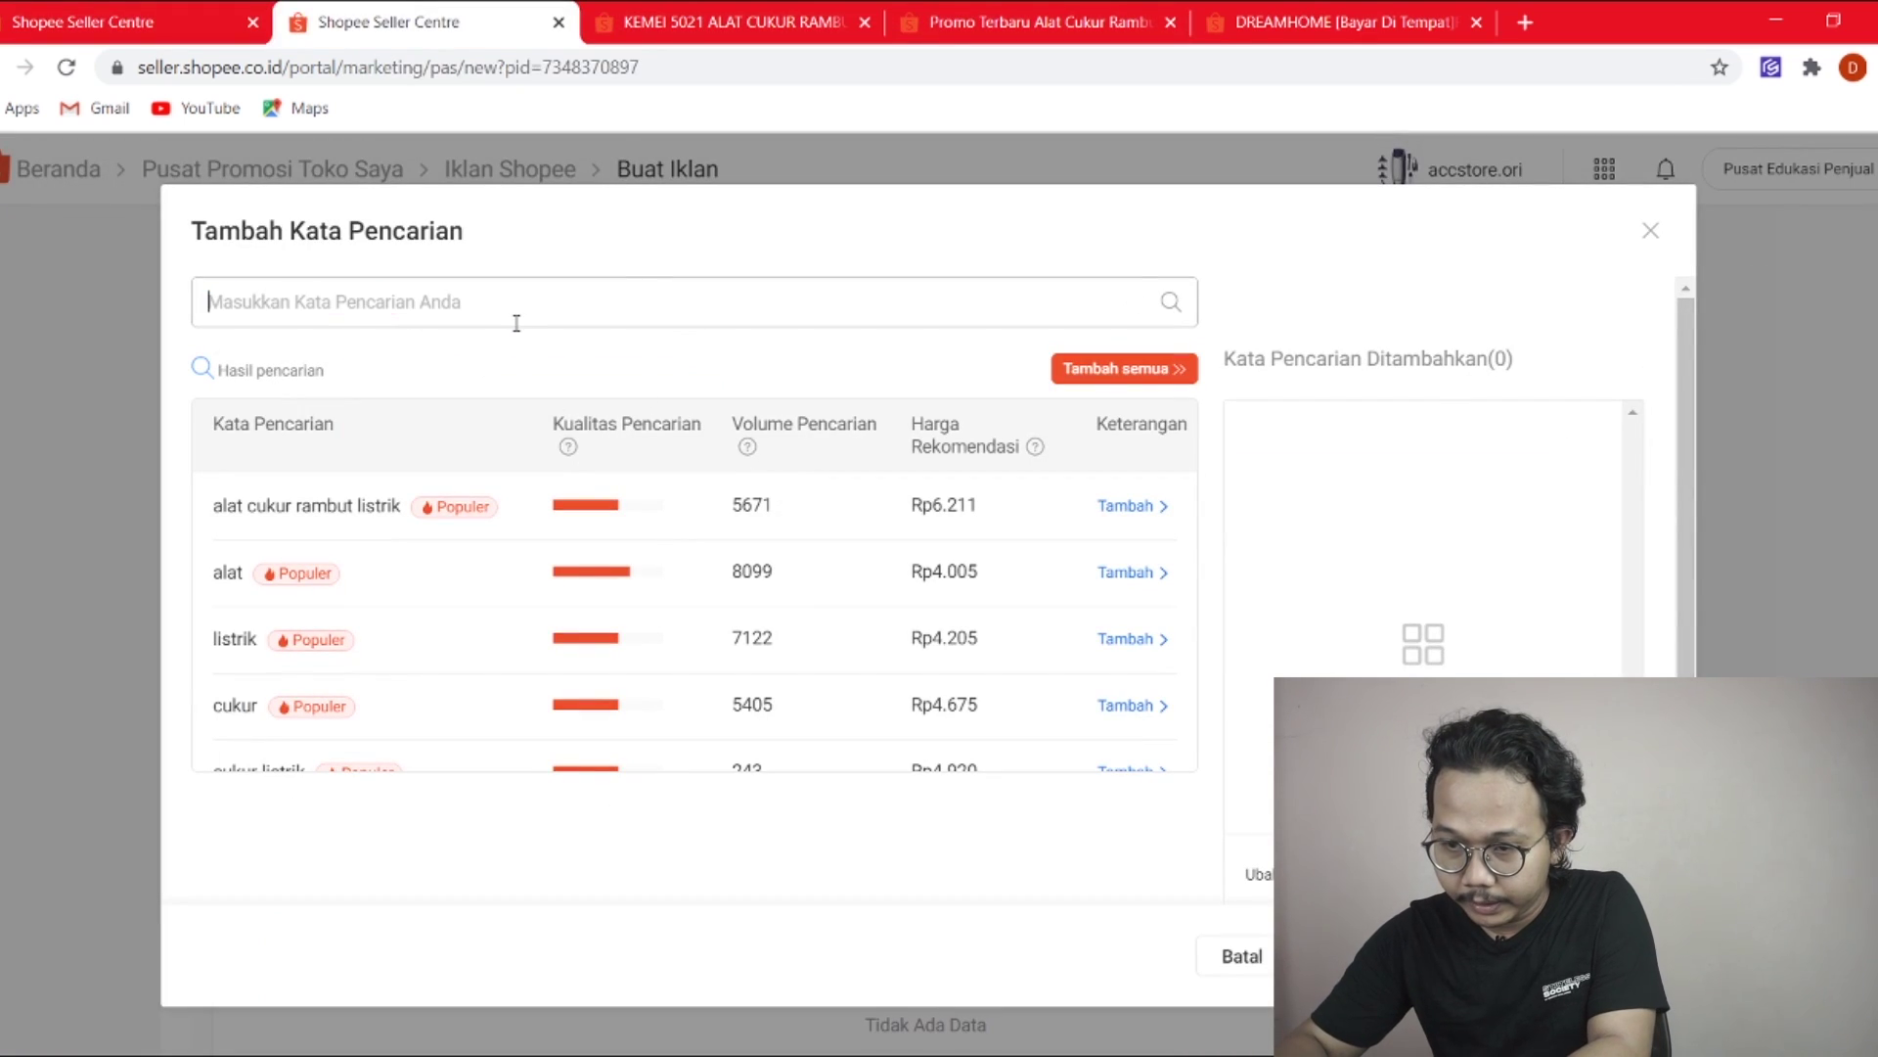
type("cukur ")
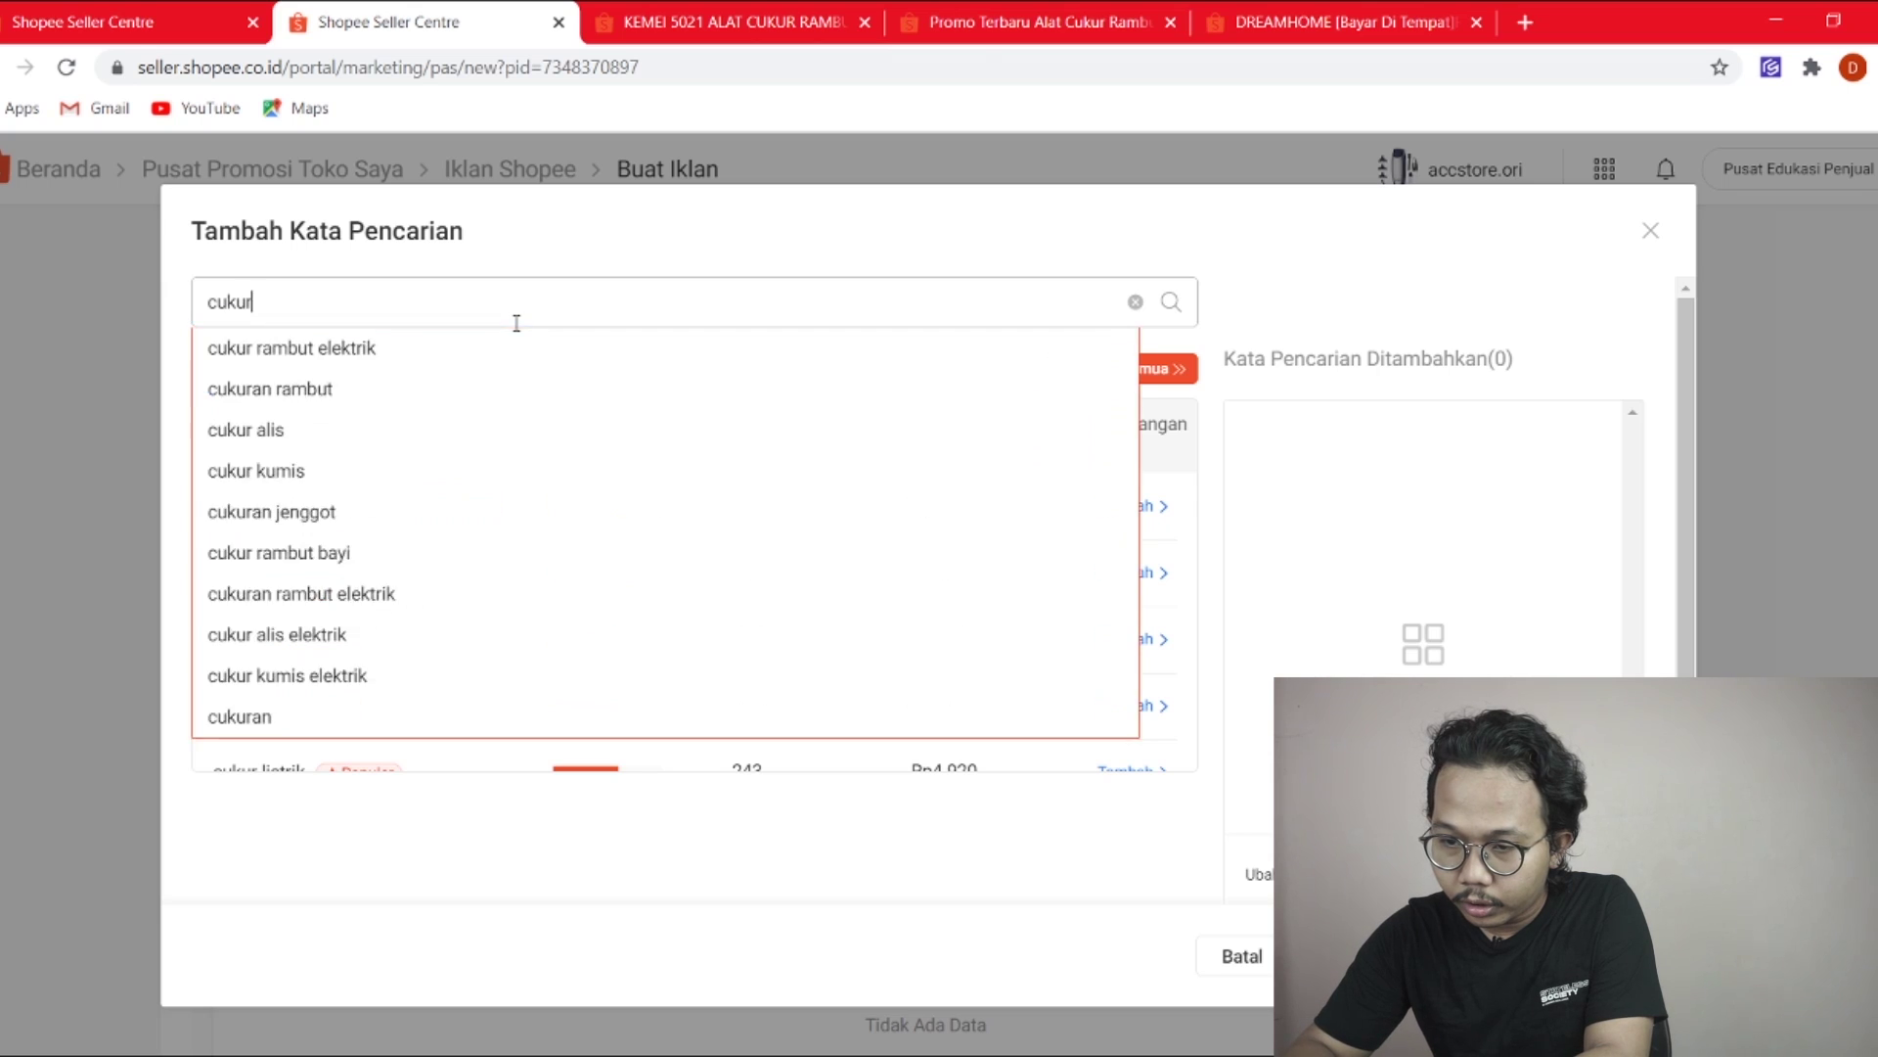
type("rambut")
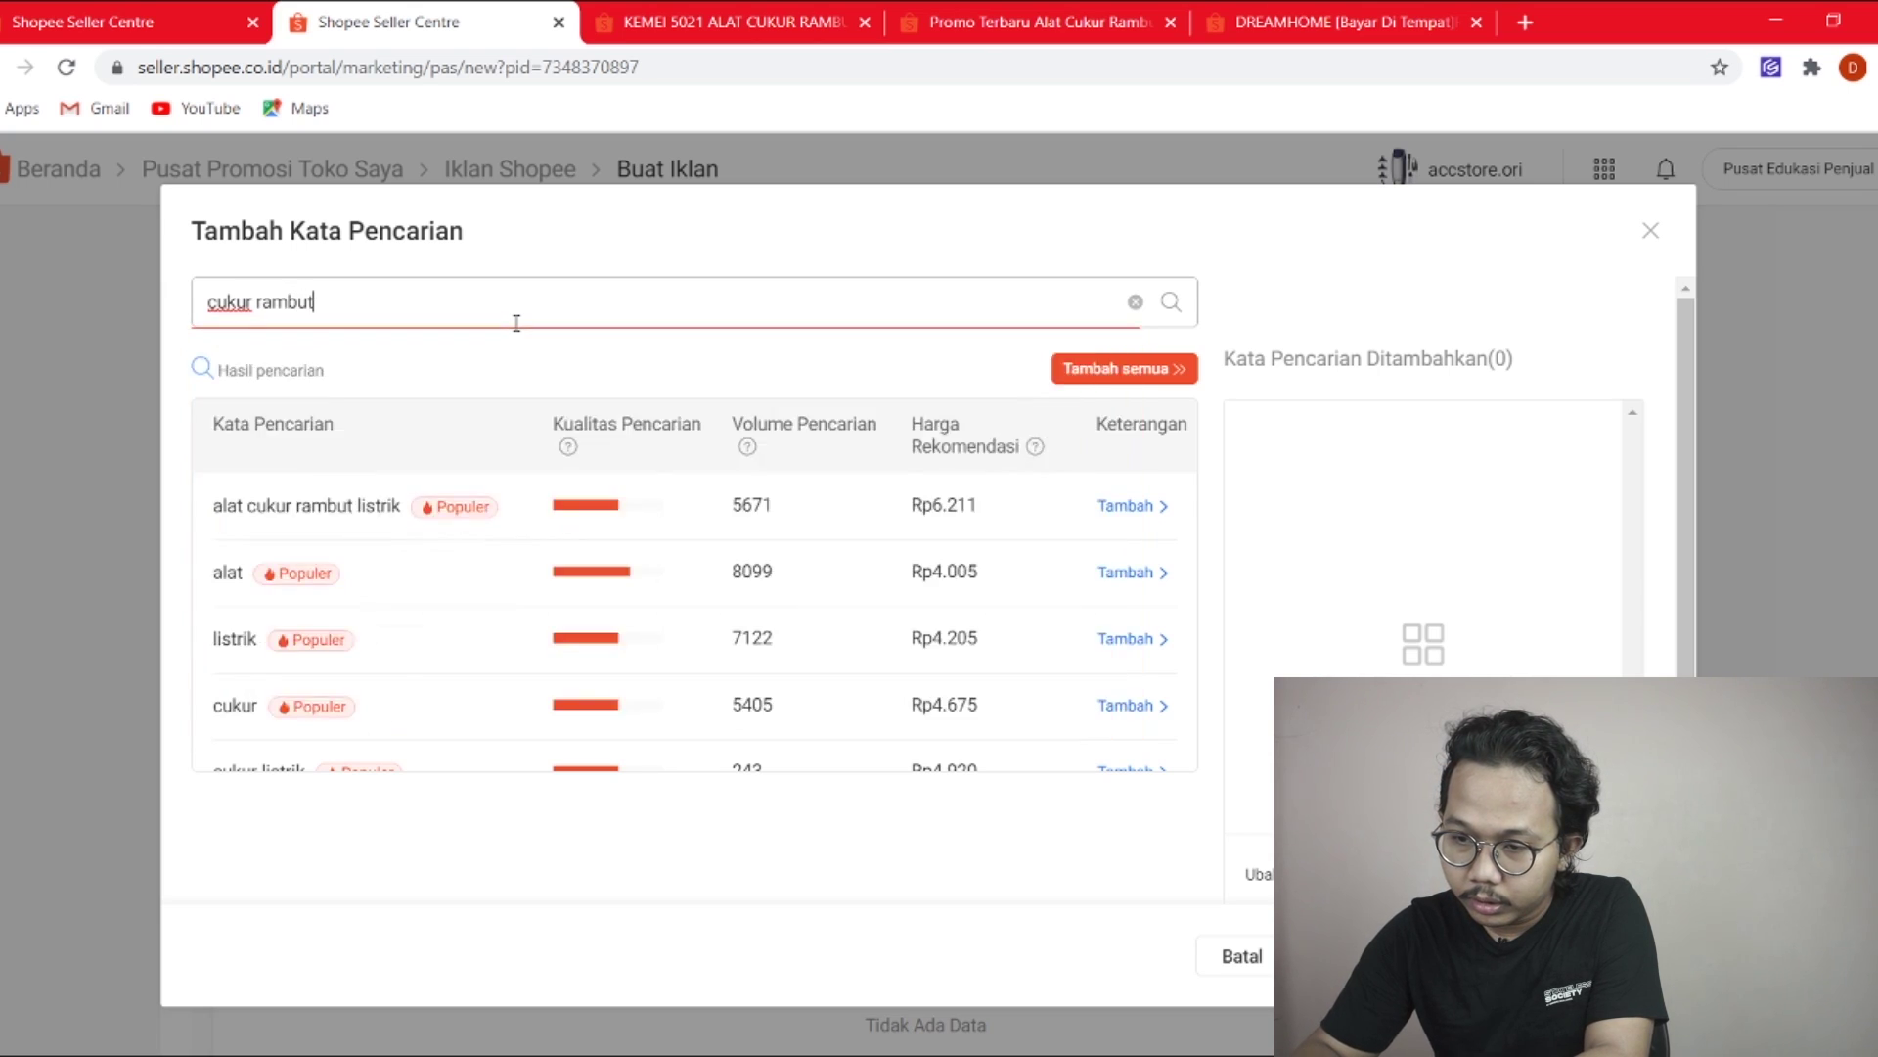
left_click(449, 431)
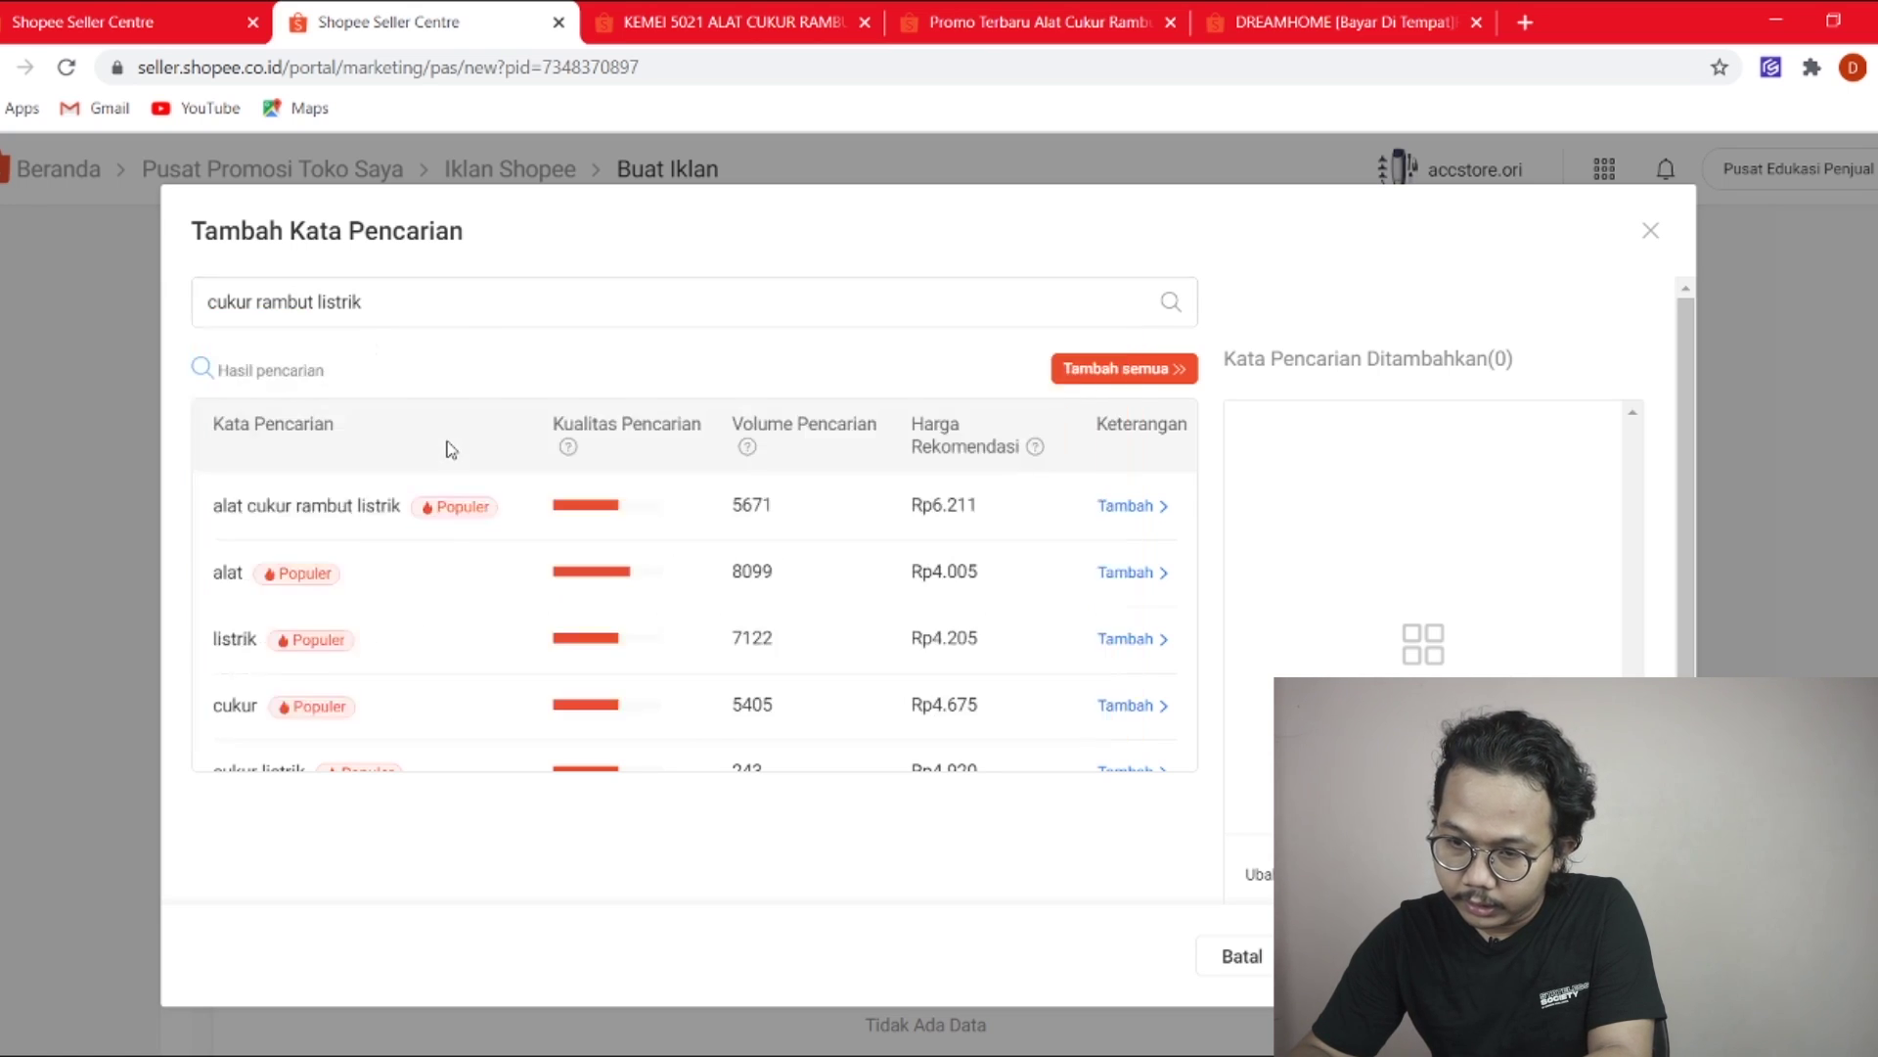
left_click(1173, 305)
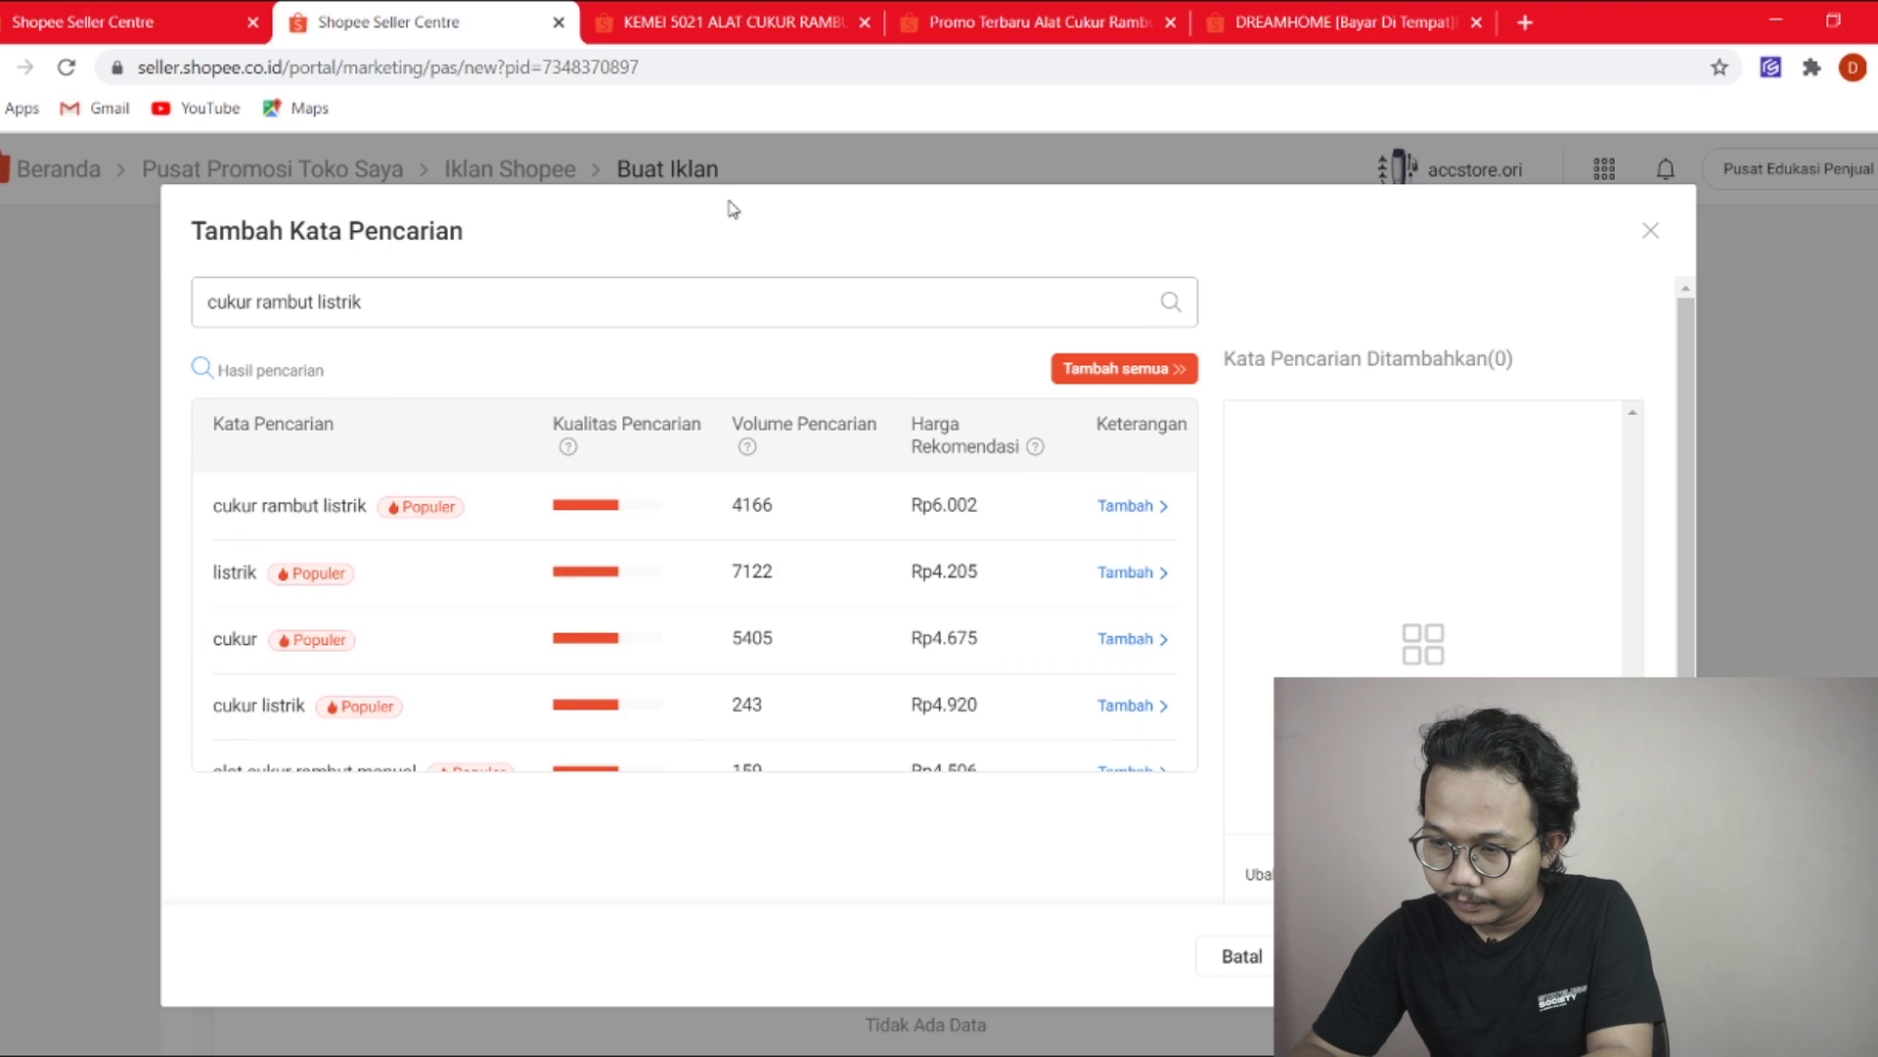
Copy the keyword "cukur rambut listrik" to the end of the new product's name.
key("ctrl+a")
key("ctrl+c")
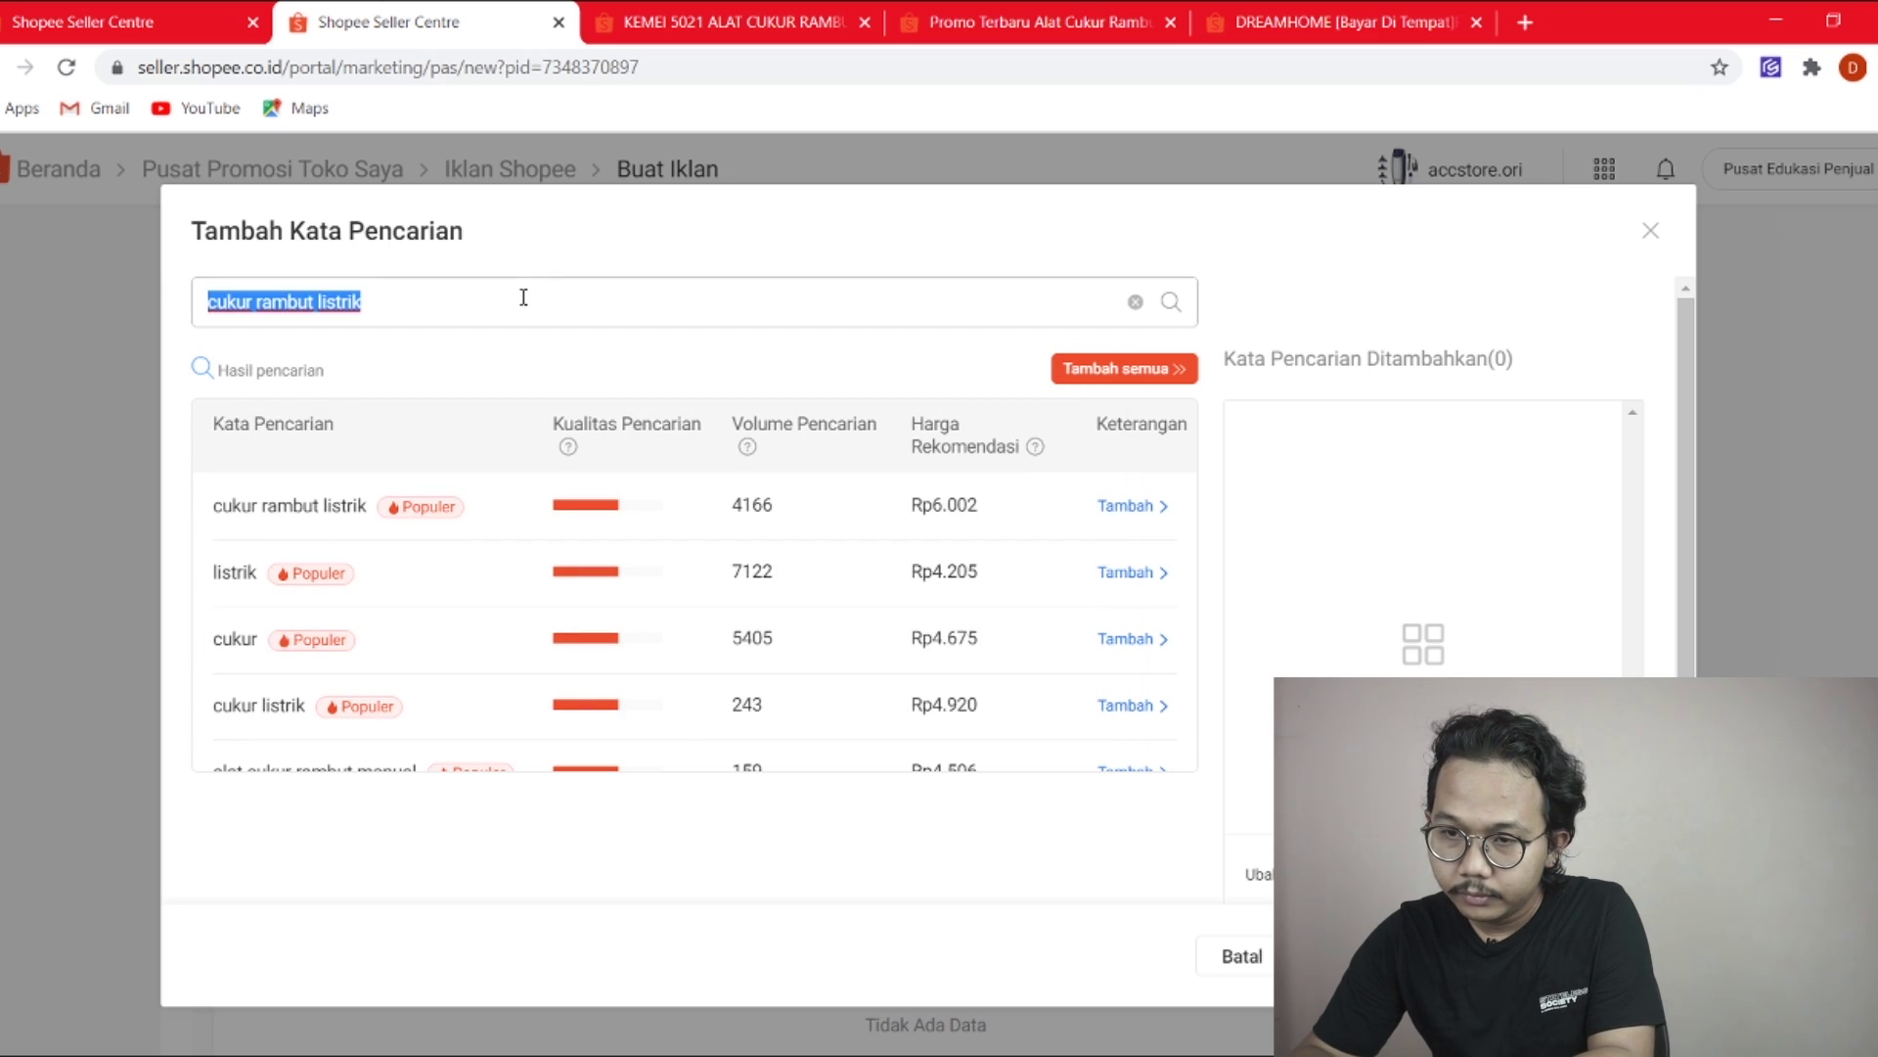
left_click(179, 12)
key("ctrl+v")
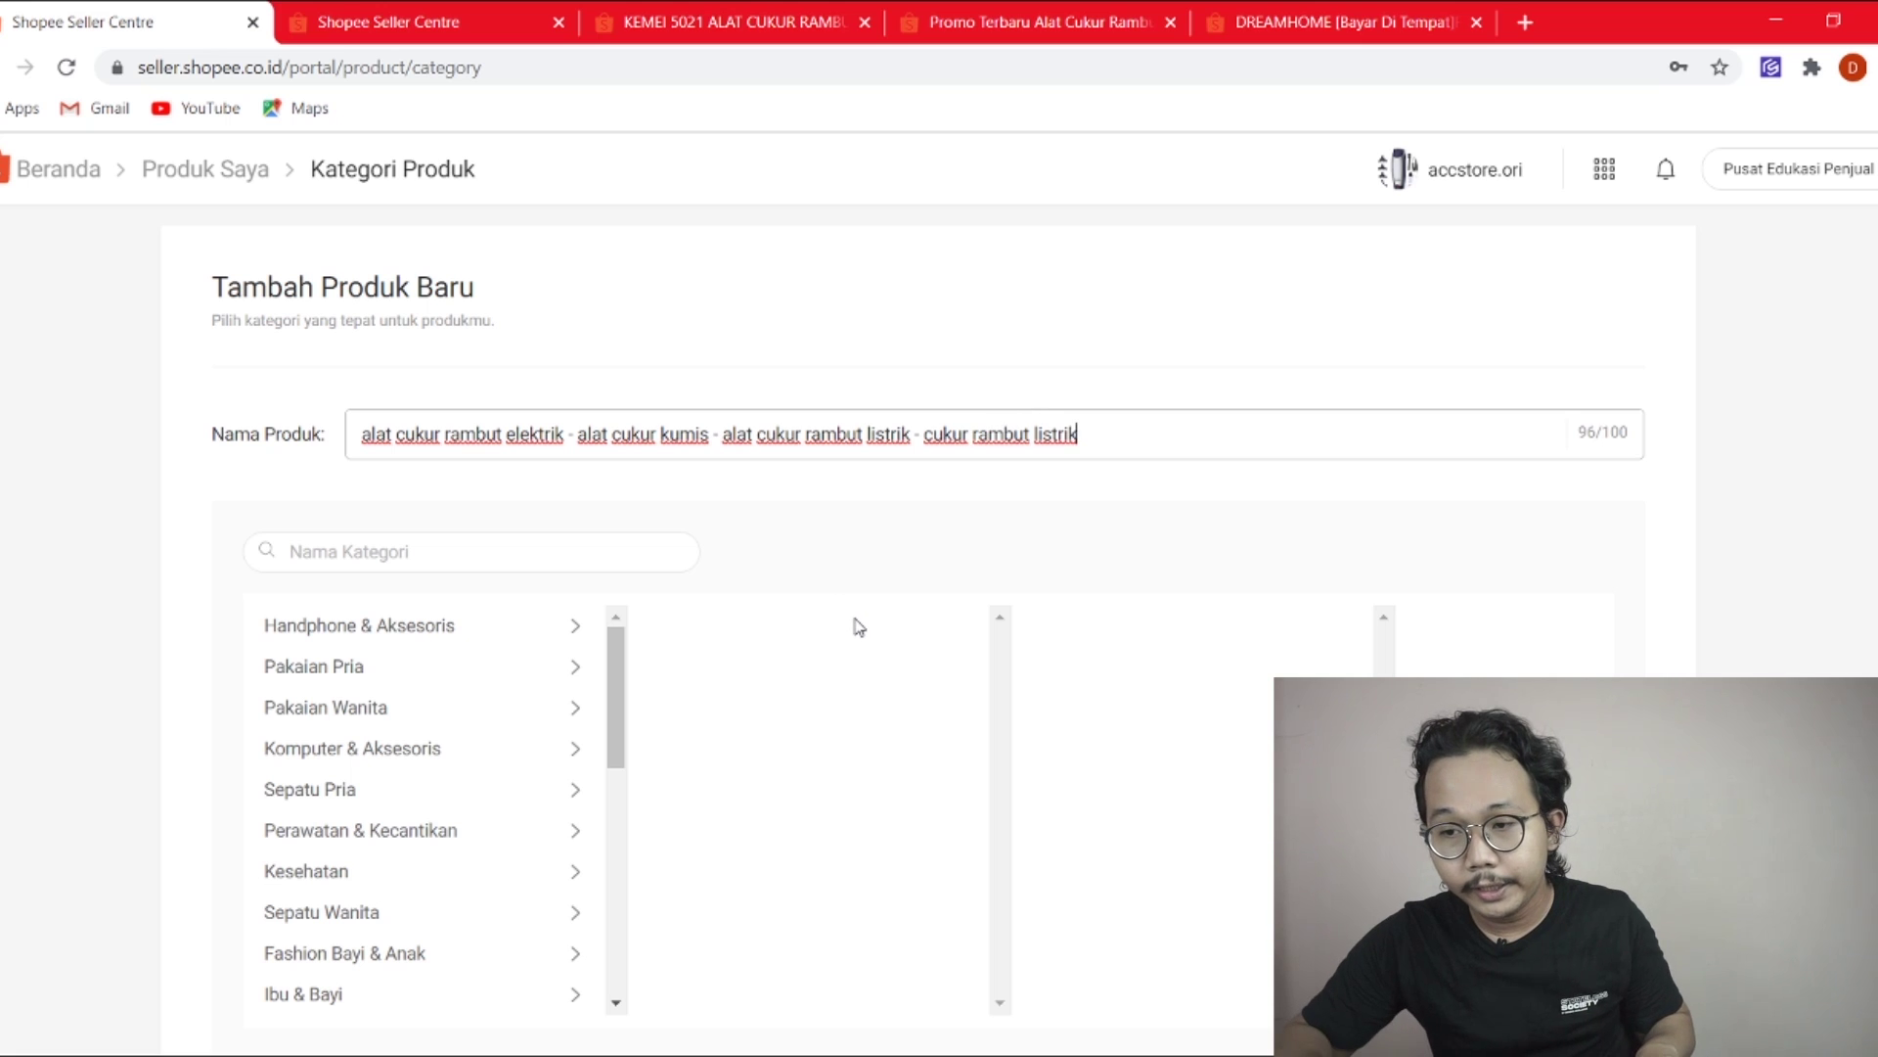
Copy "alat cukur rambut elektrik" from the product name and search the Shopee marketplace for it from the home page.
left_click_drag(565, 421, 298, 414)
key("ctrl+c")
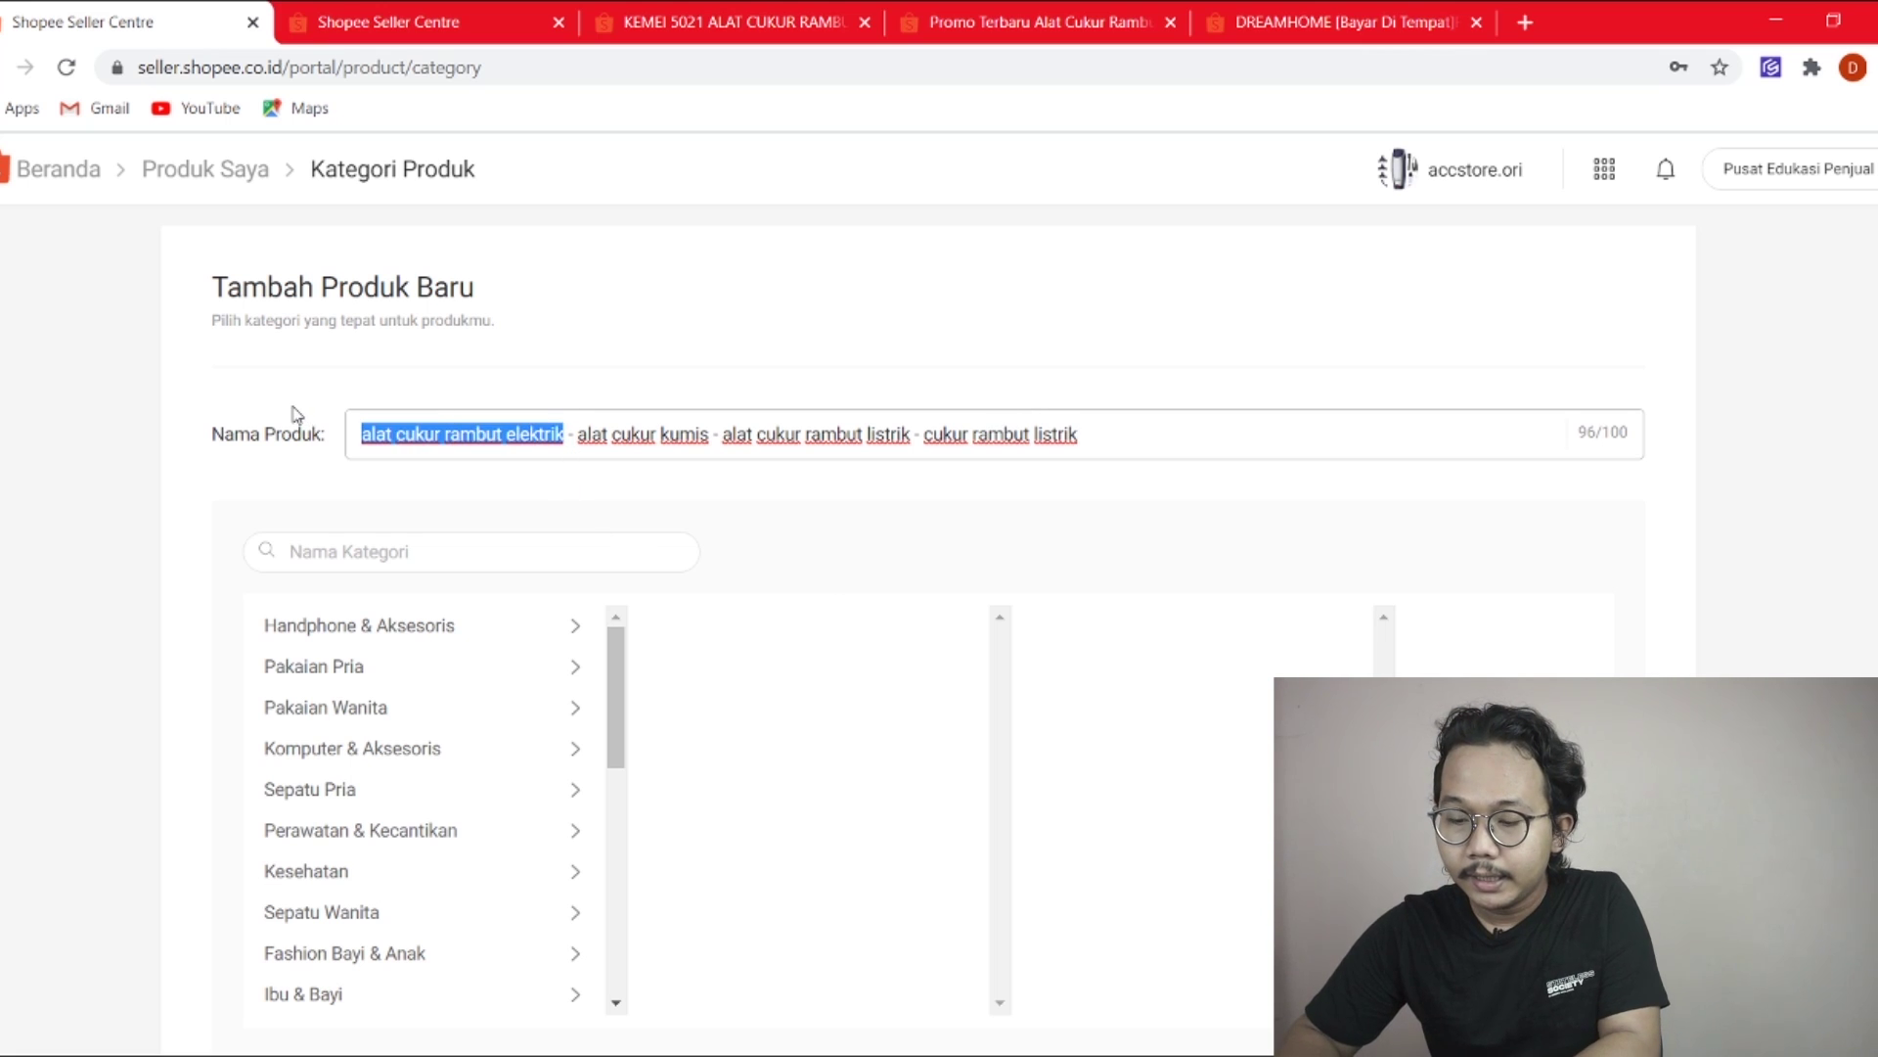
left_click(445, 20)
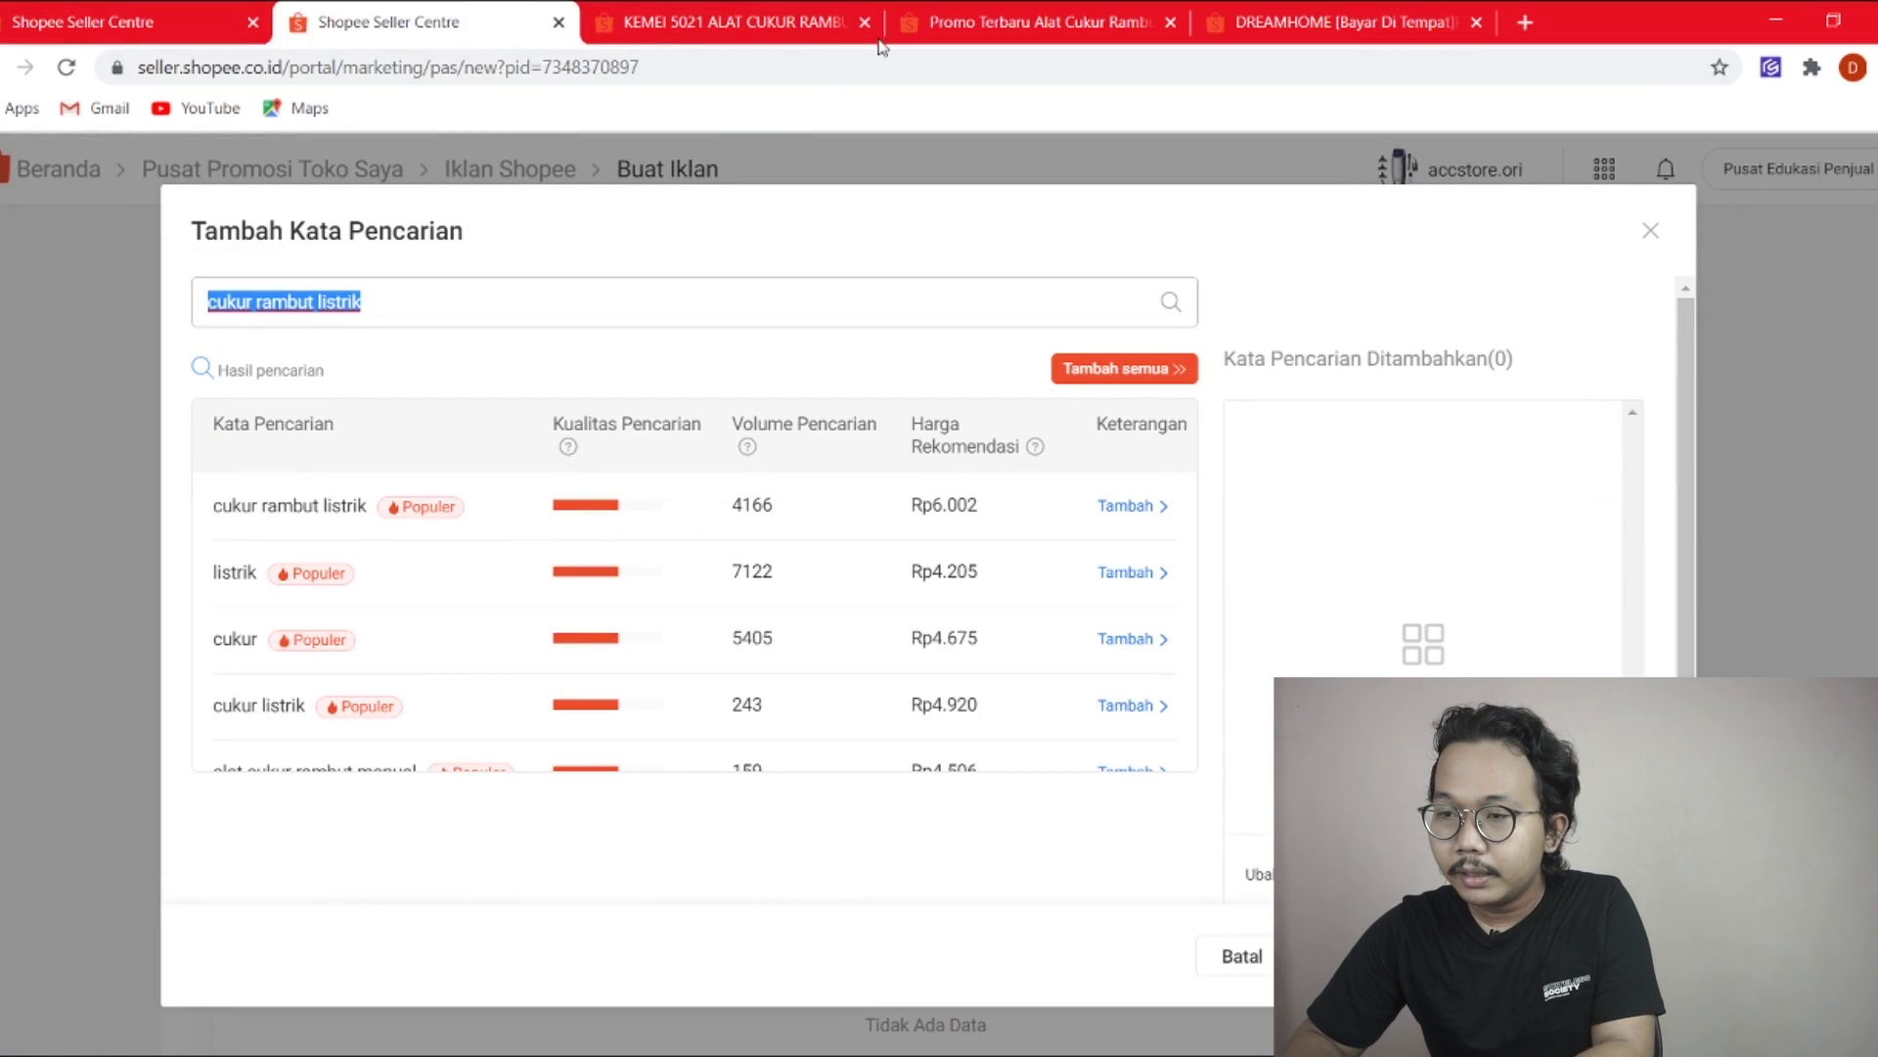
left_click(1250, 29)
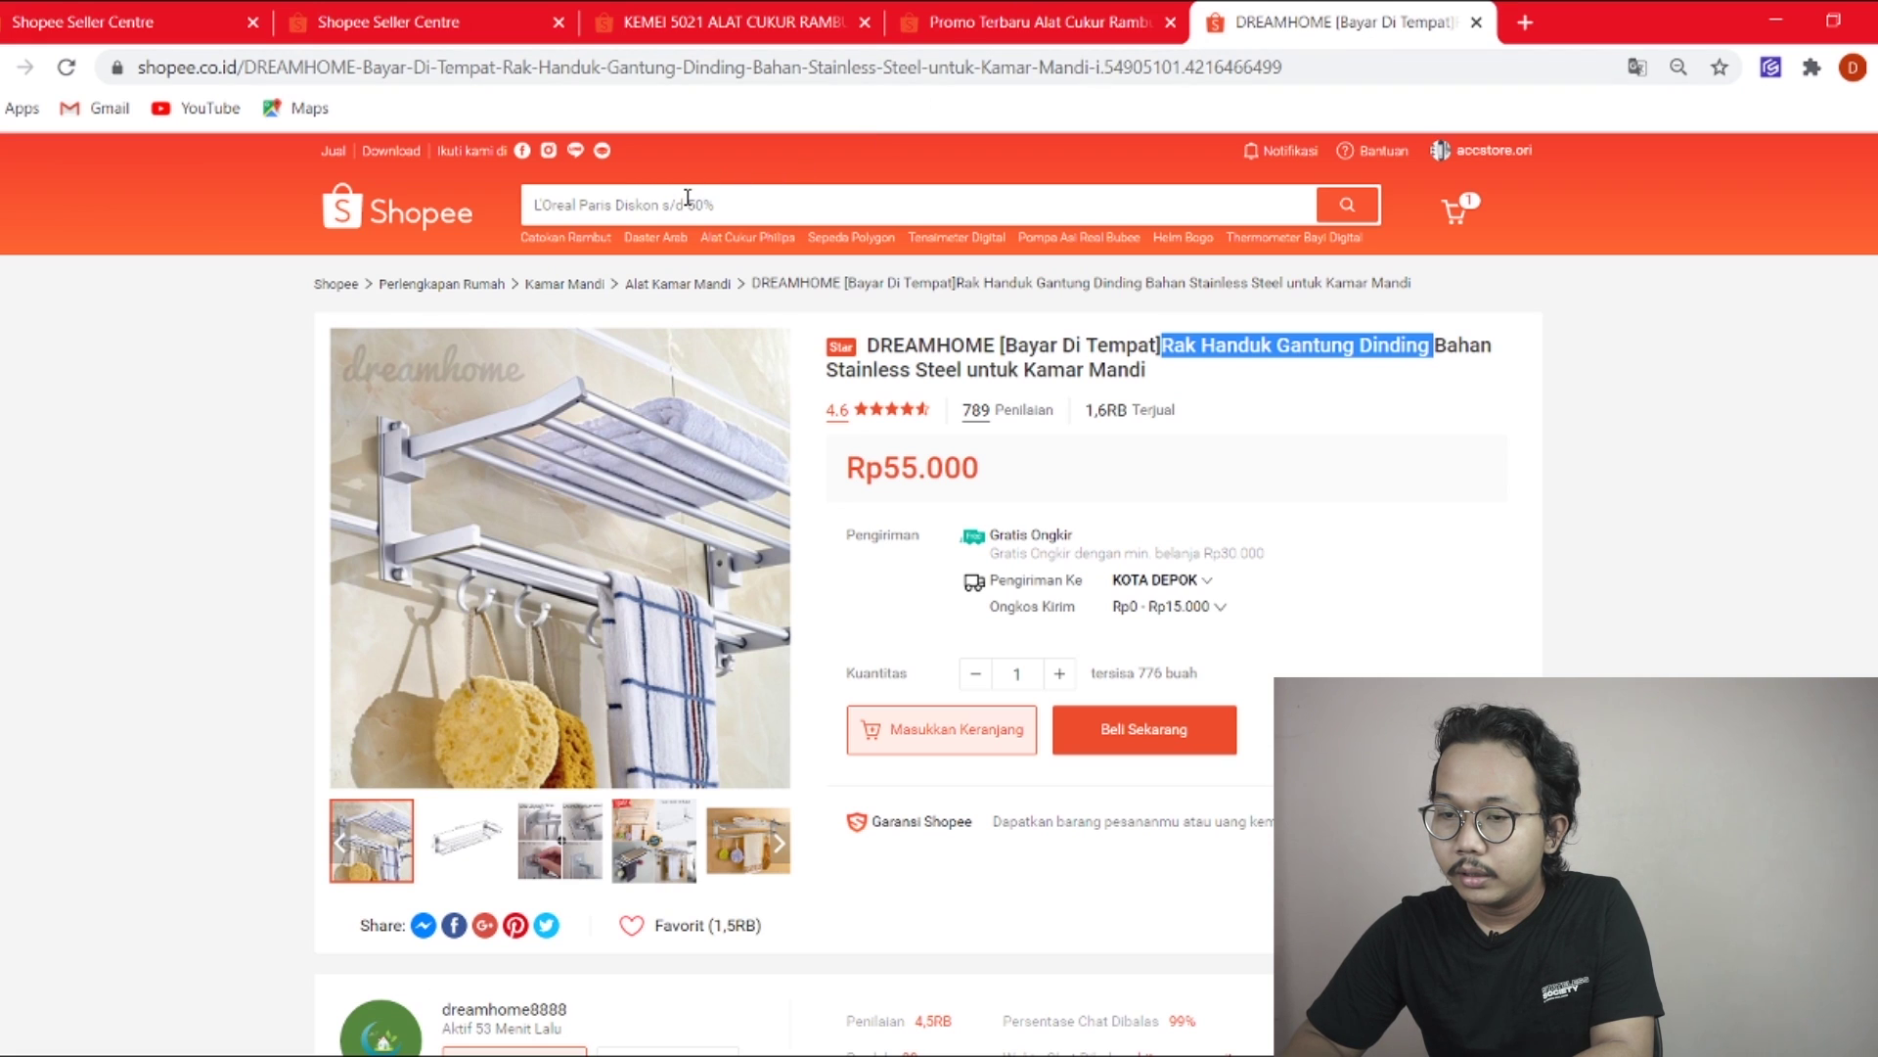
left_click(435, 230)
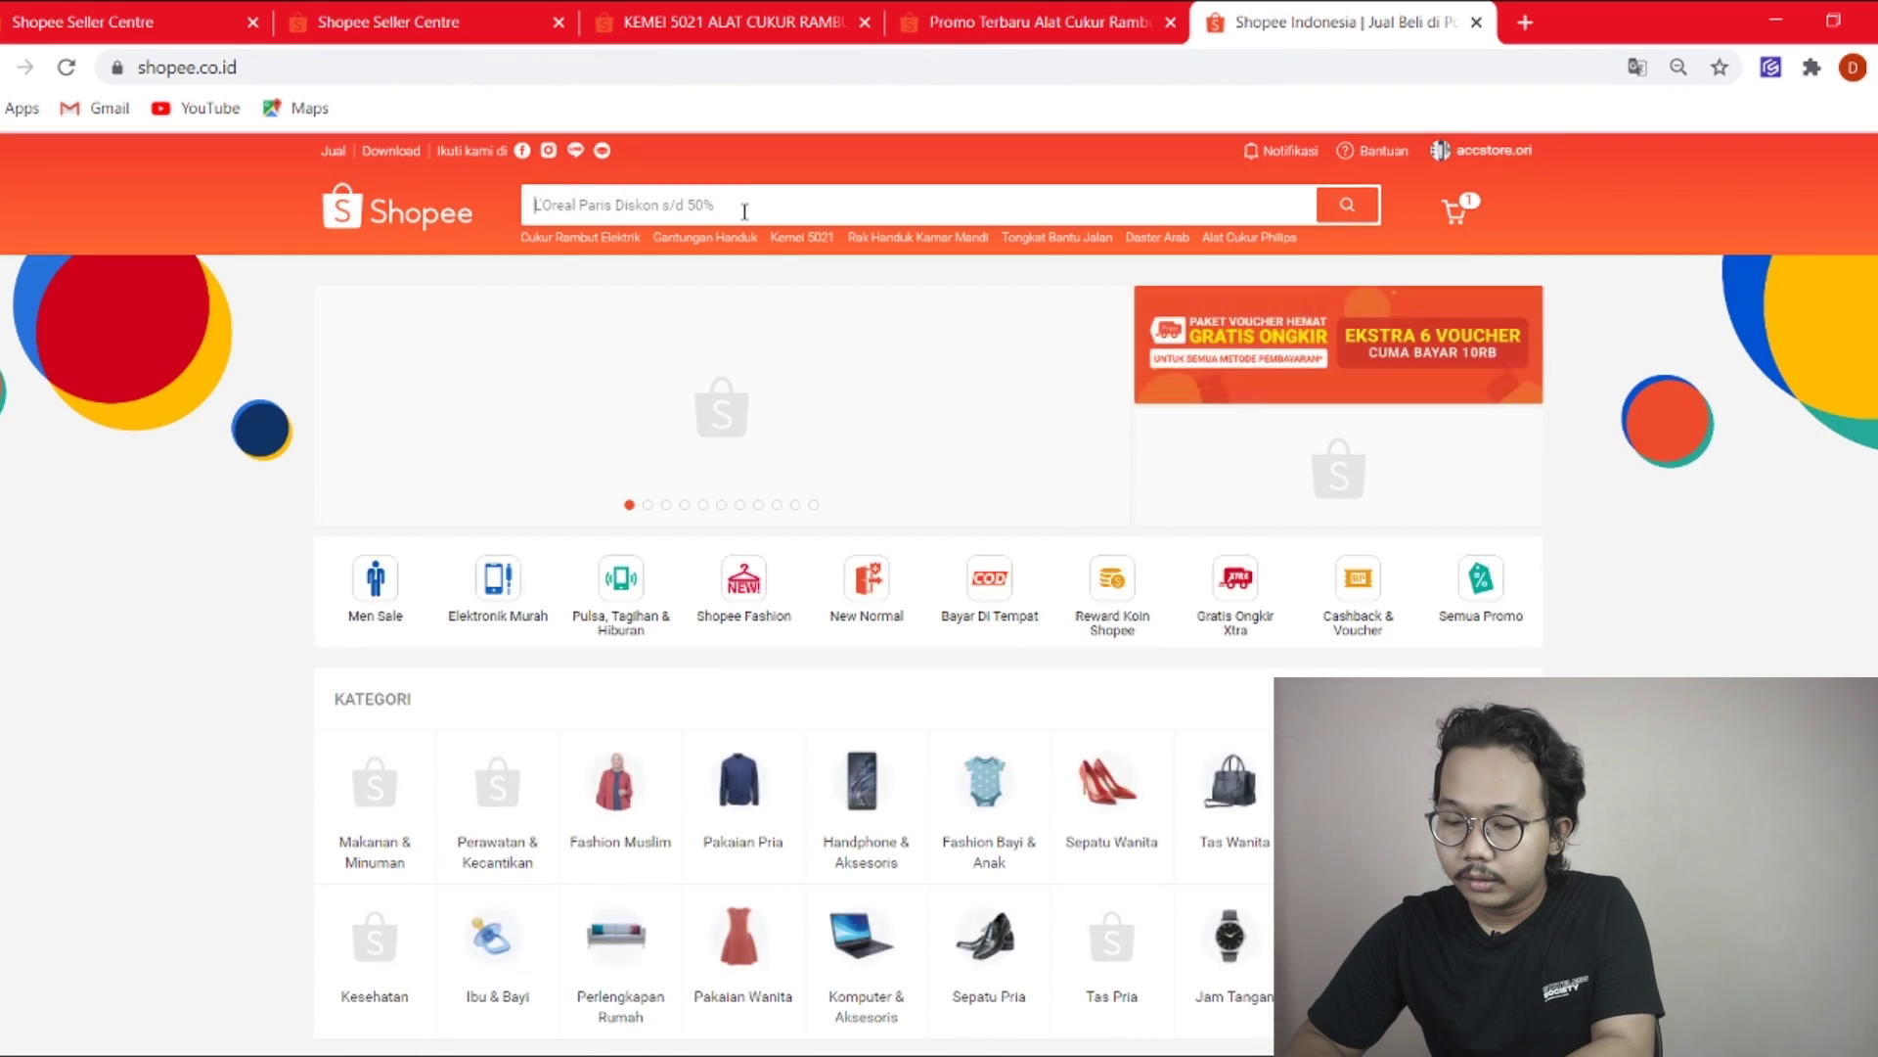
left_click(743, 208)
key("ctrl+v")
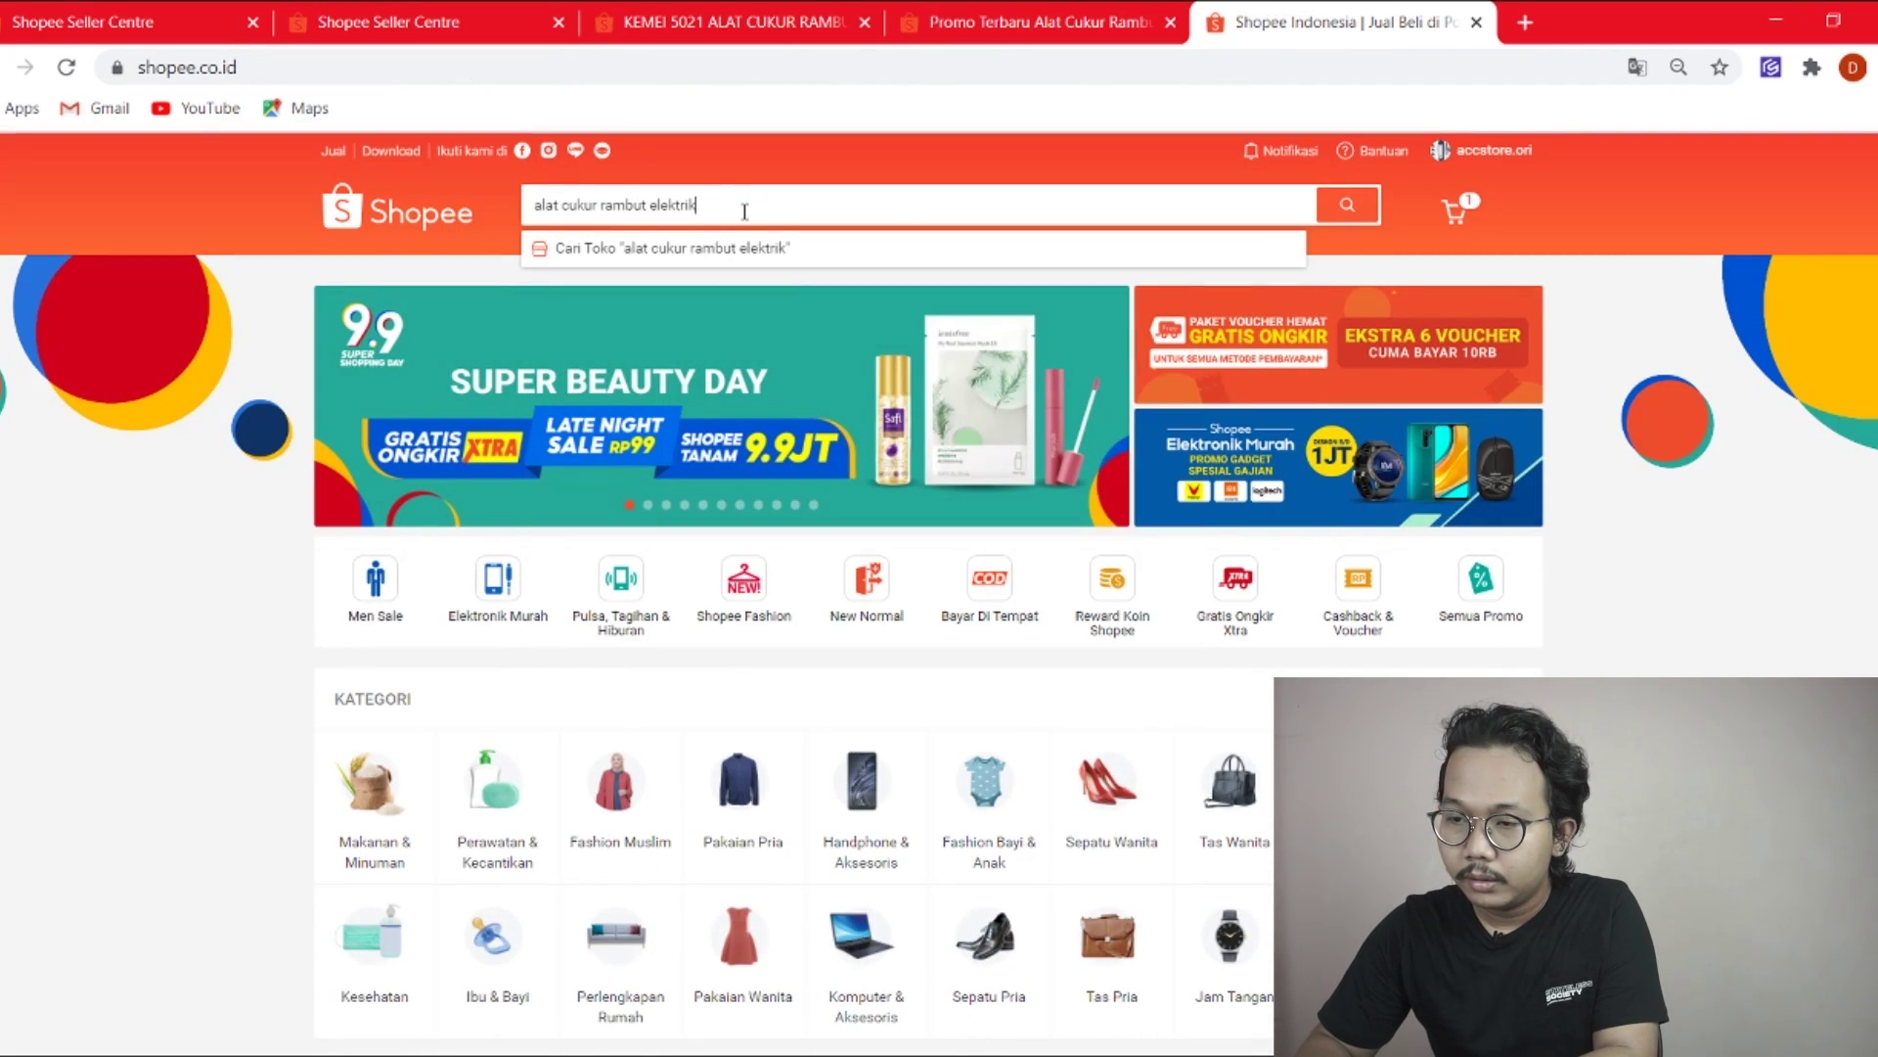
key("Return")
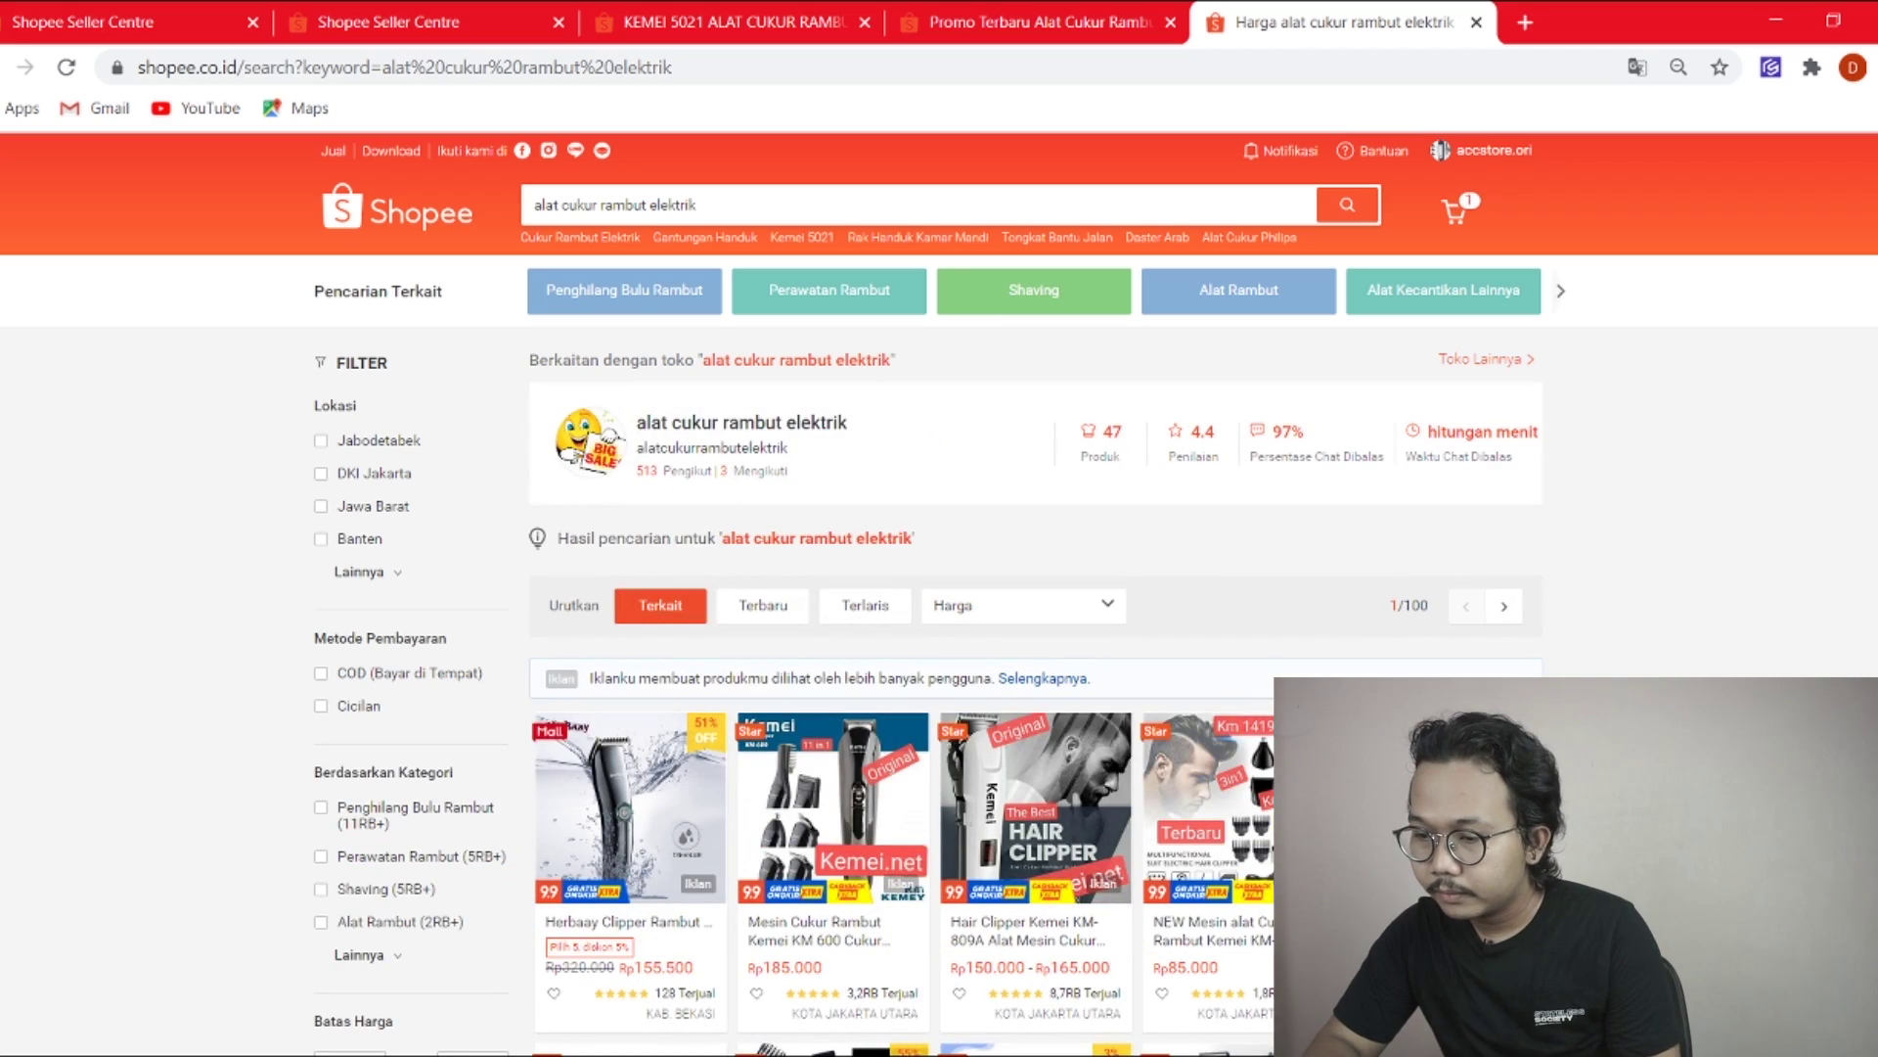
Browse the marketplace results for competing clipper listings and return to the new product form.
scroll(939, 587, "down", 10)
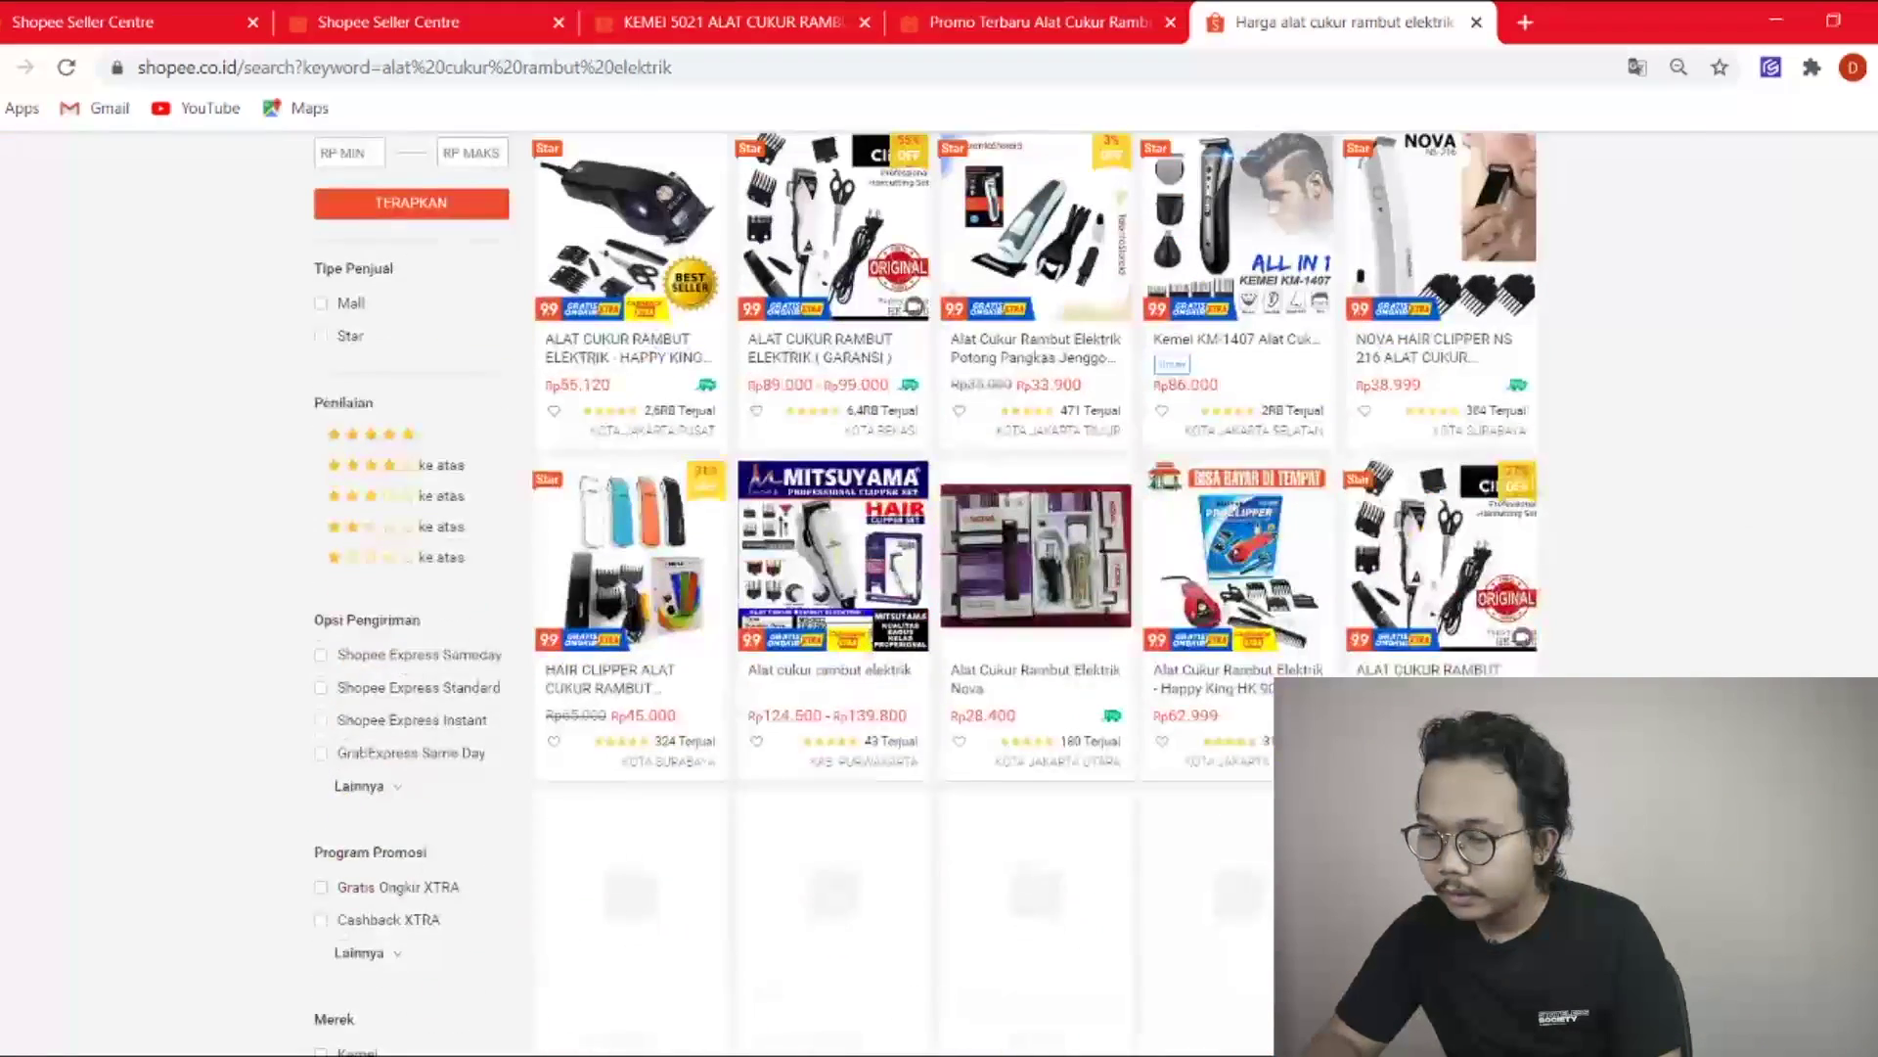
scroll(939, 587, "down", 3)
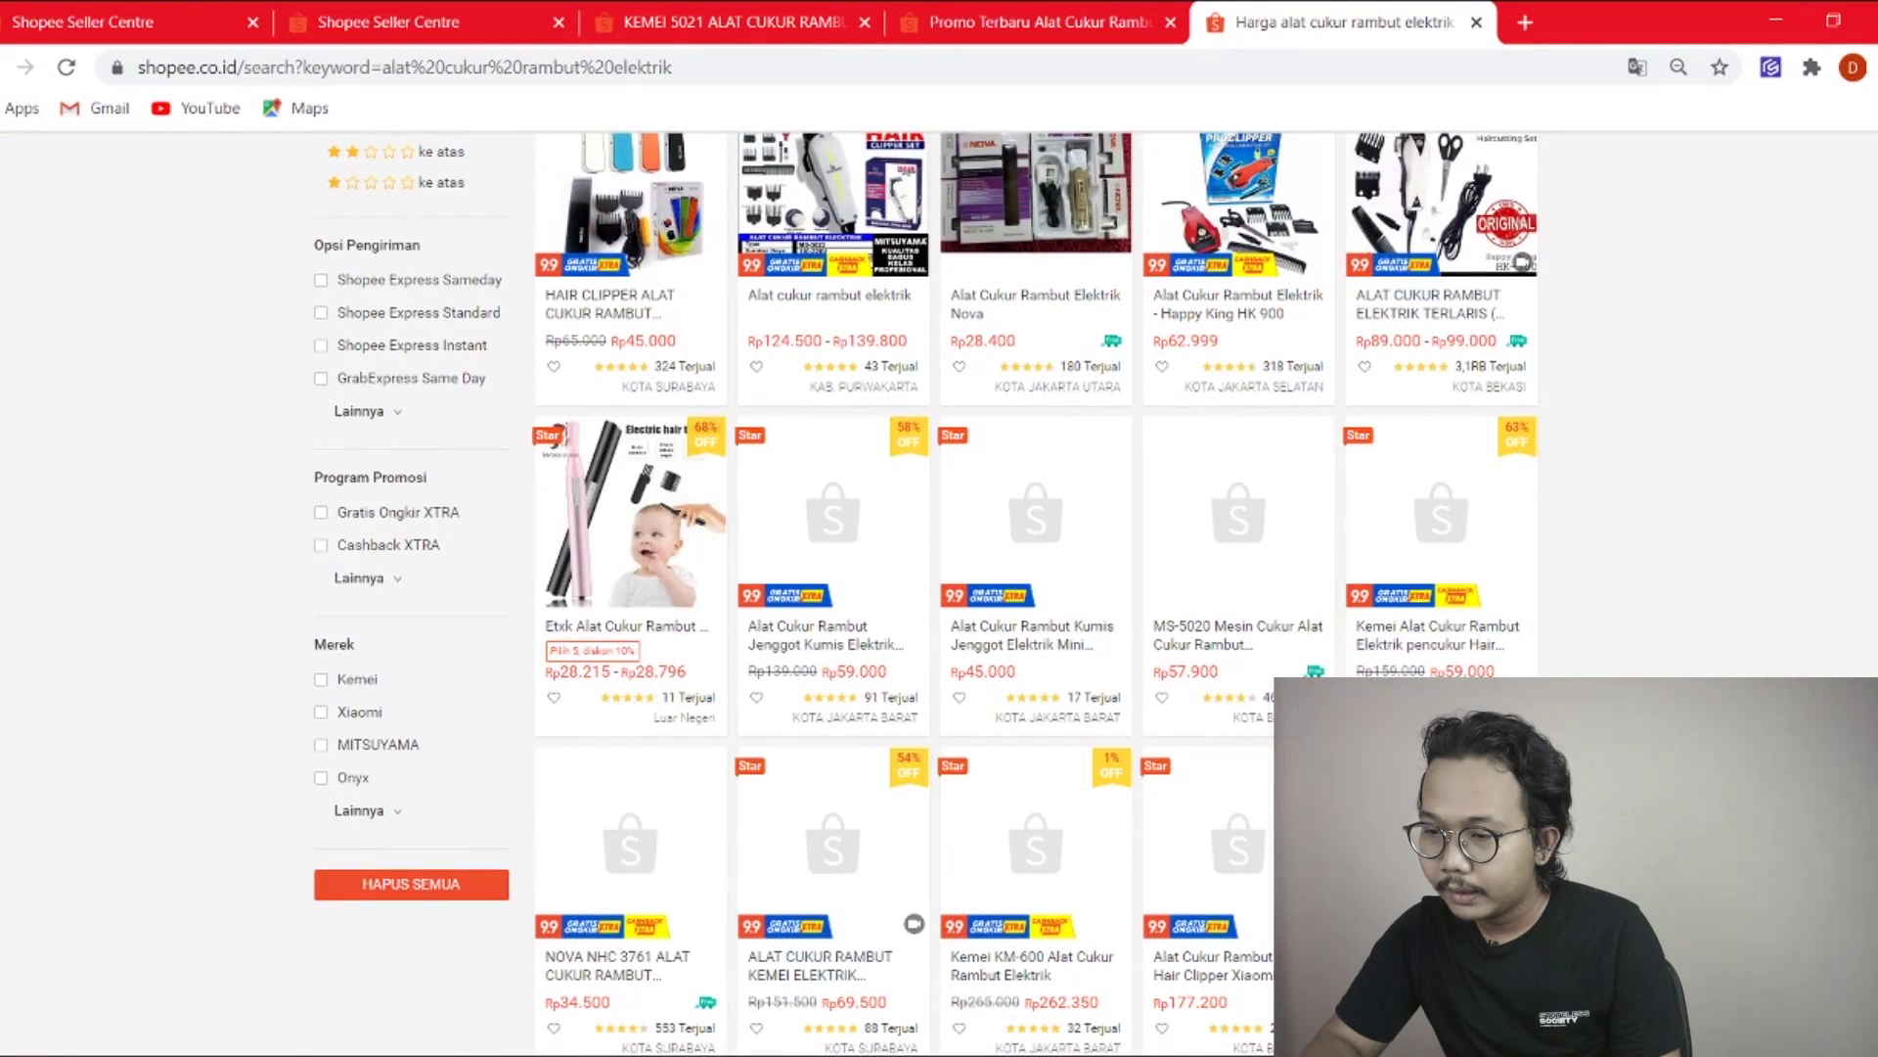
scroll(939, 587, "up", 13)
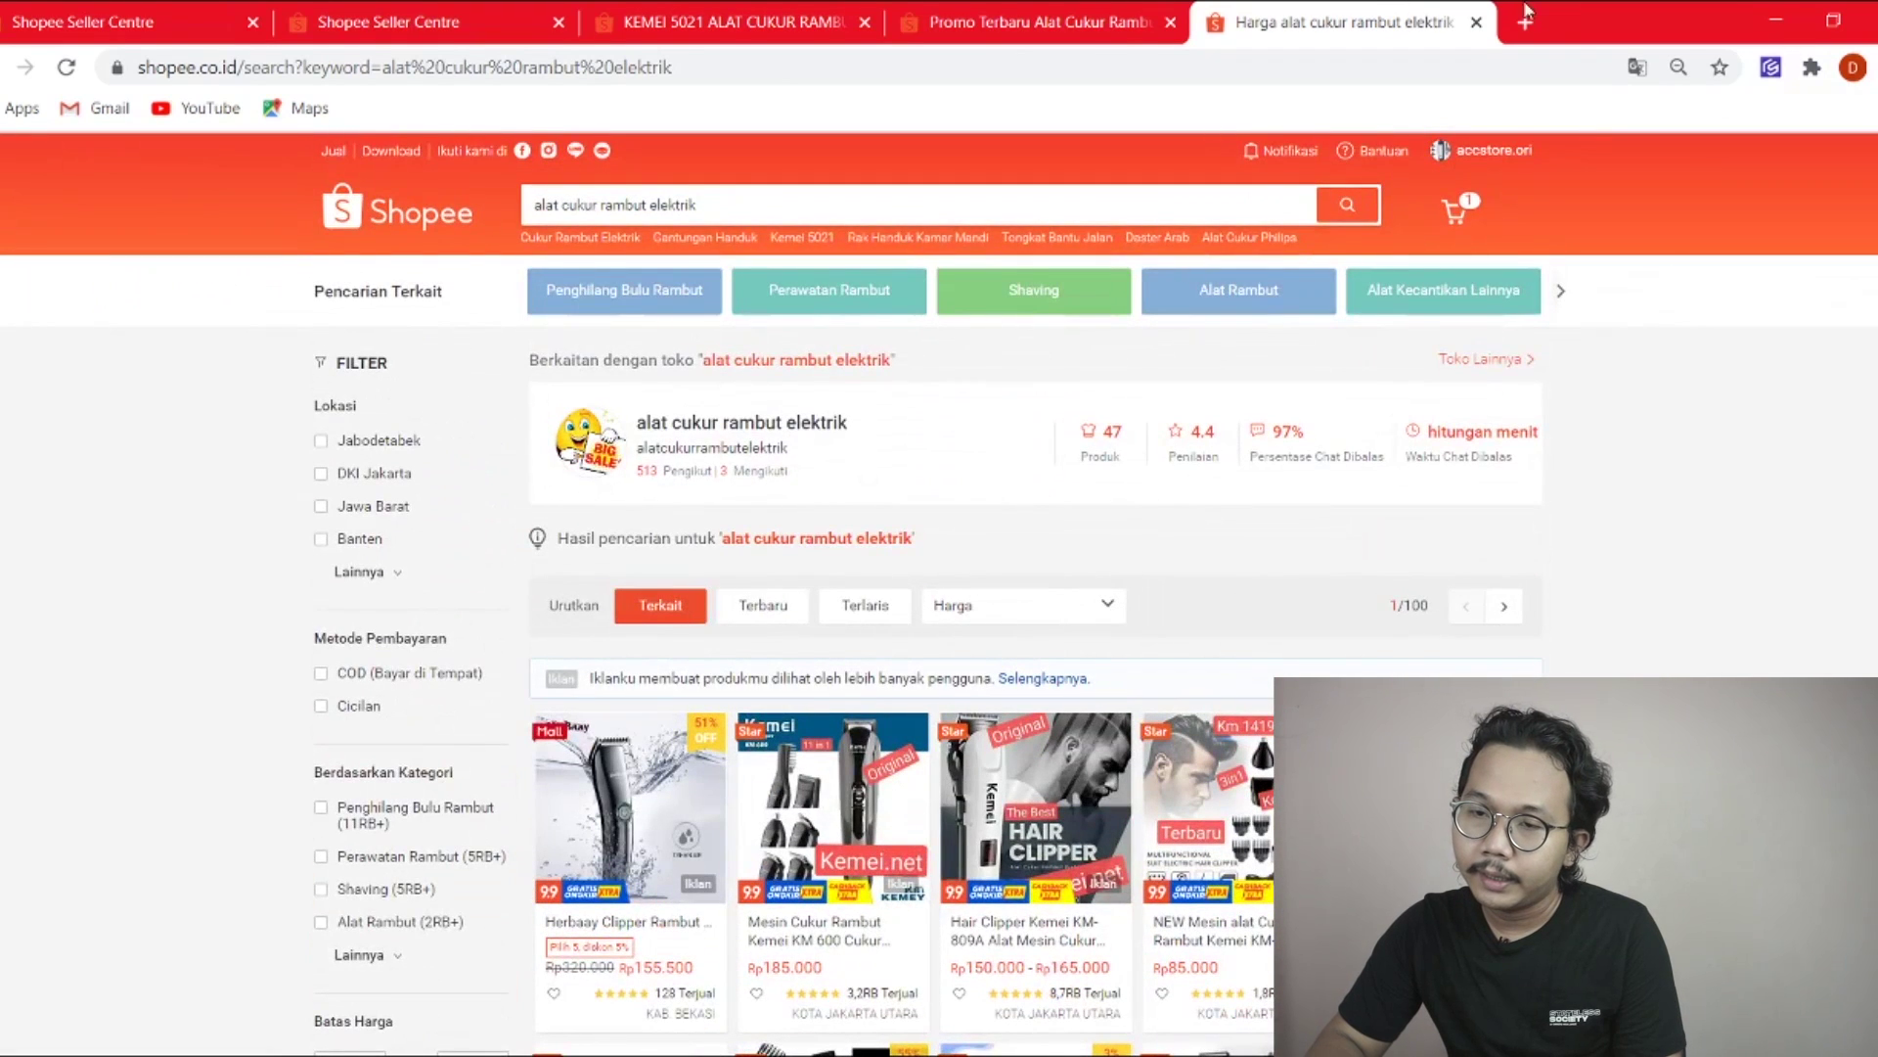
left_click(157, 21)
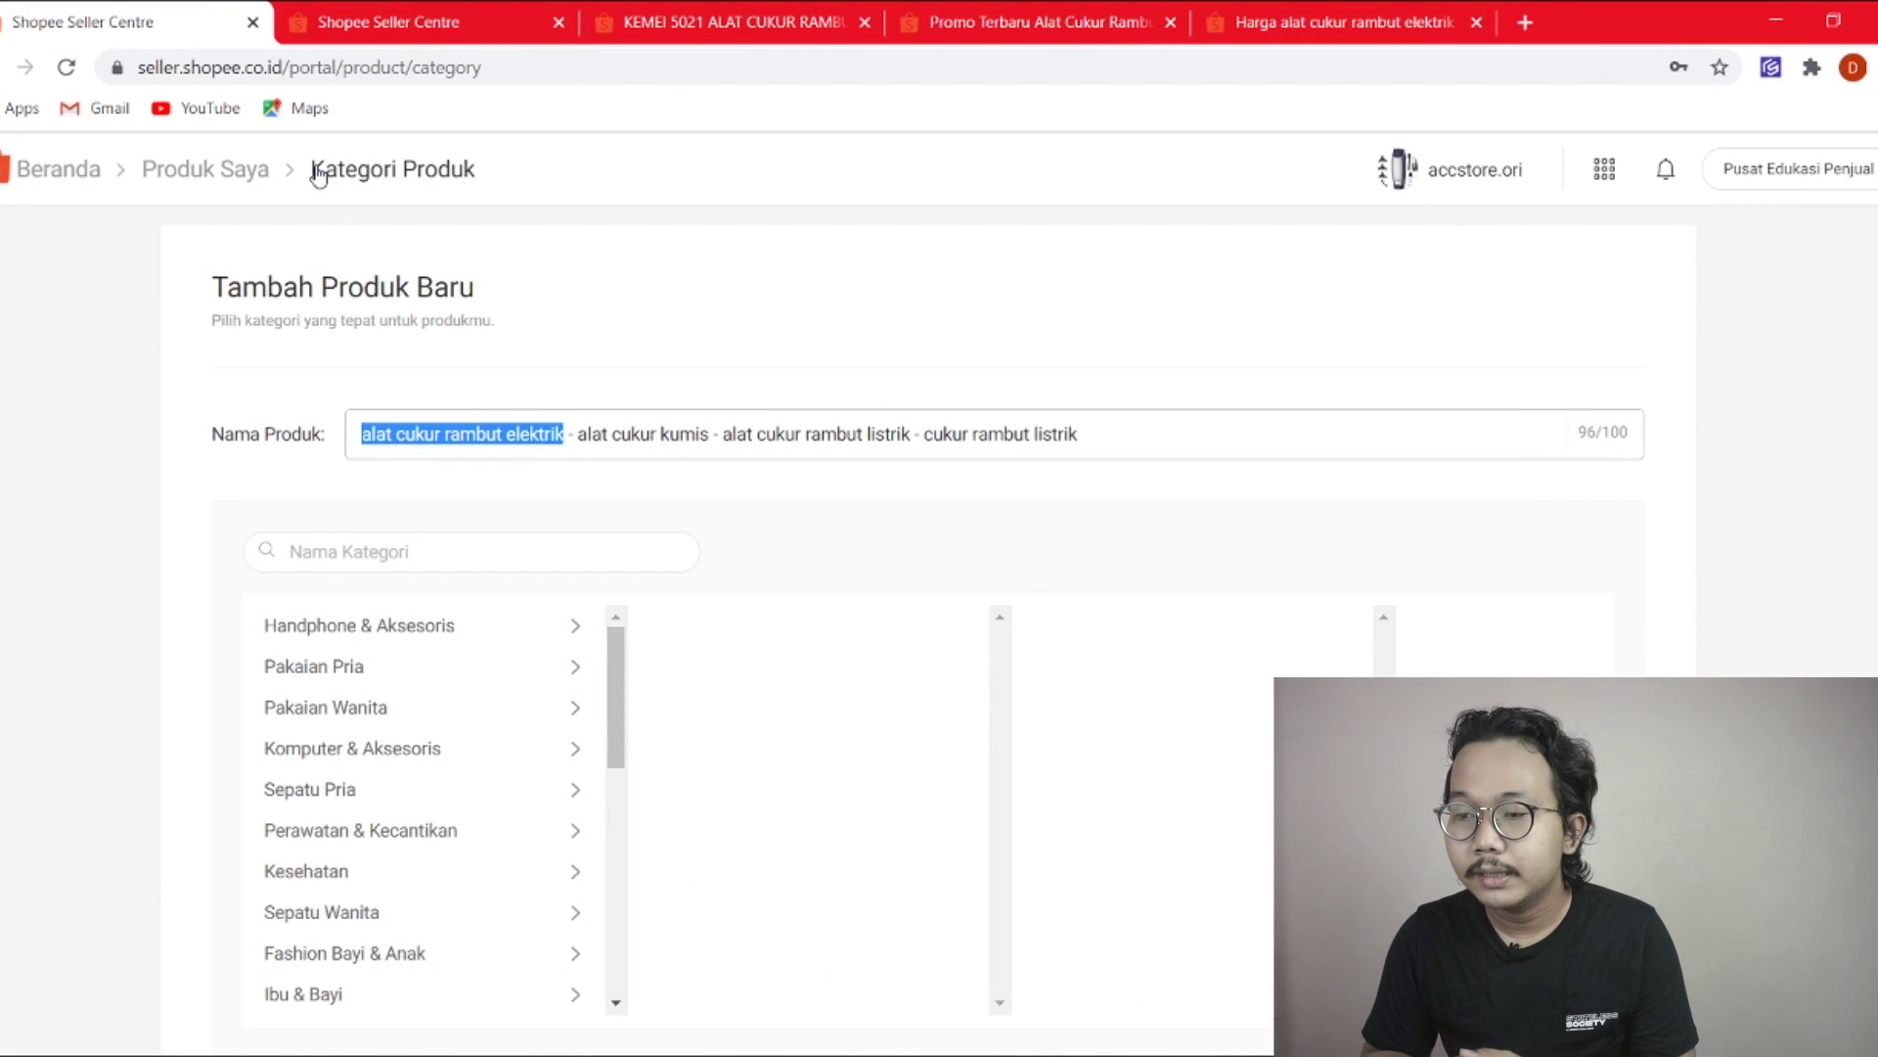
Clear the ad keyword search and enter "alat cuk" as the start of a new query.
left_click(362, 13)
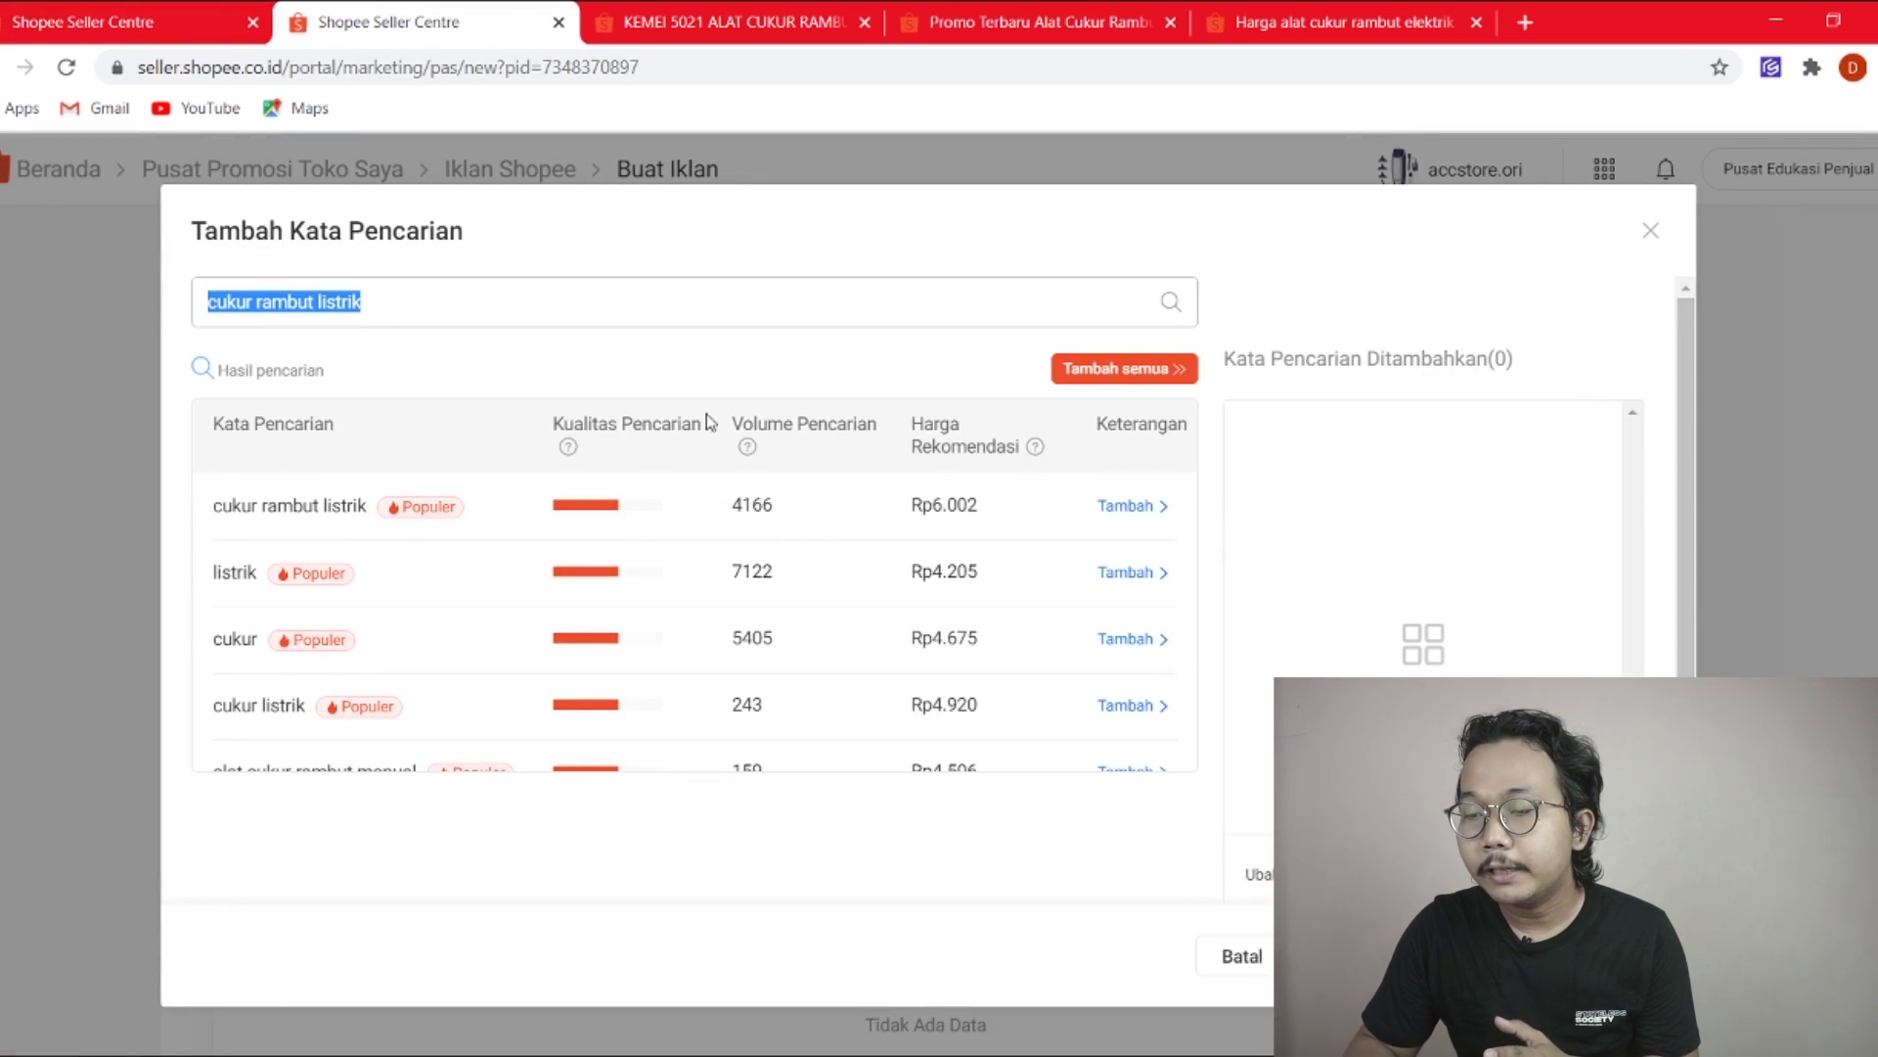
left_click(568, 317)
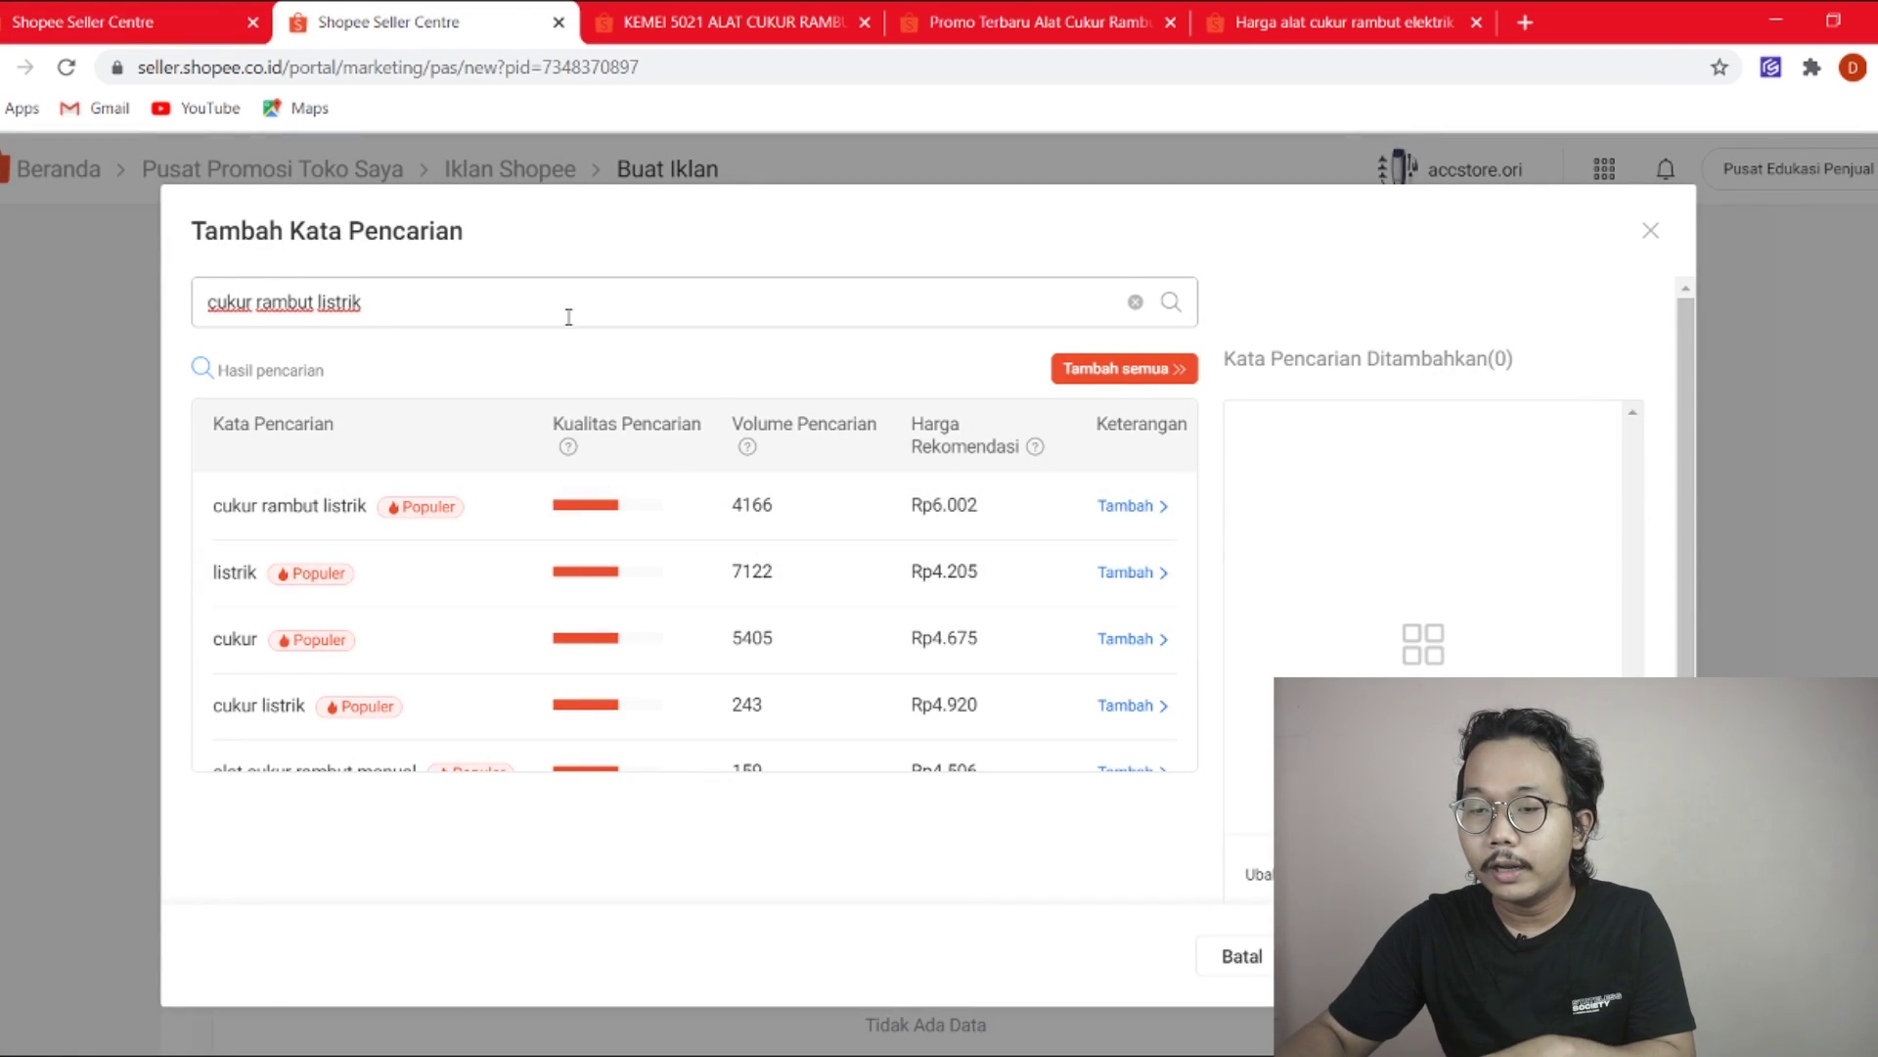
key("BackSpace")
key("BackSpace")
key("BackSpace")
key("BackSpace")
key("BackSpace")
key("BackSpace")
key("BackSpace")
key("BackSpace")
key("BackSpace")
key("BackSpace")
key("BackSpace")
key("BackSpace")
key("BackSpace")
key("BackSpace")
key("BackSpace")
key("BackSpace")
key("BackSpace")
key("BackSpace")
key("BackSpace")
key("BackSpace")
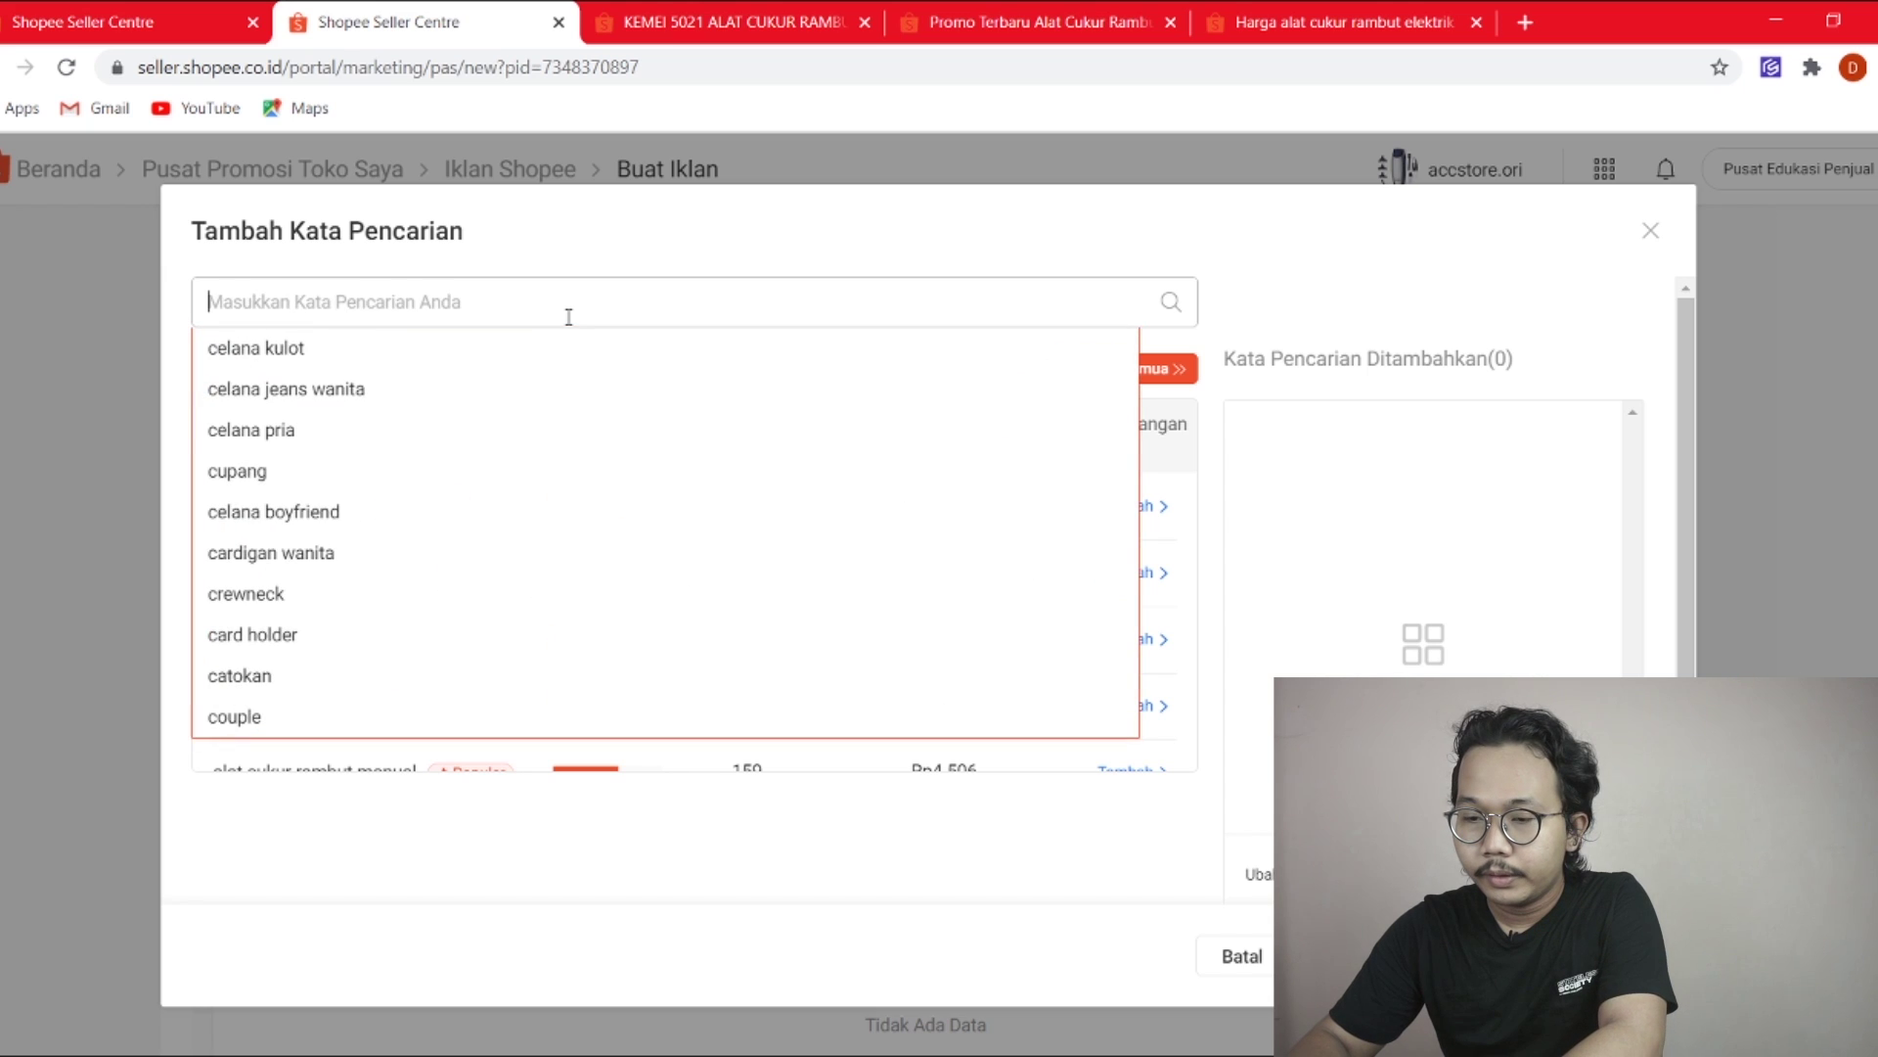
type("alat cuk")
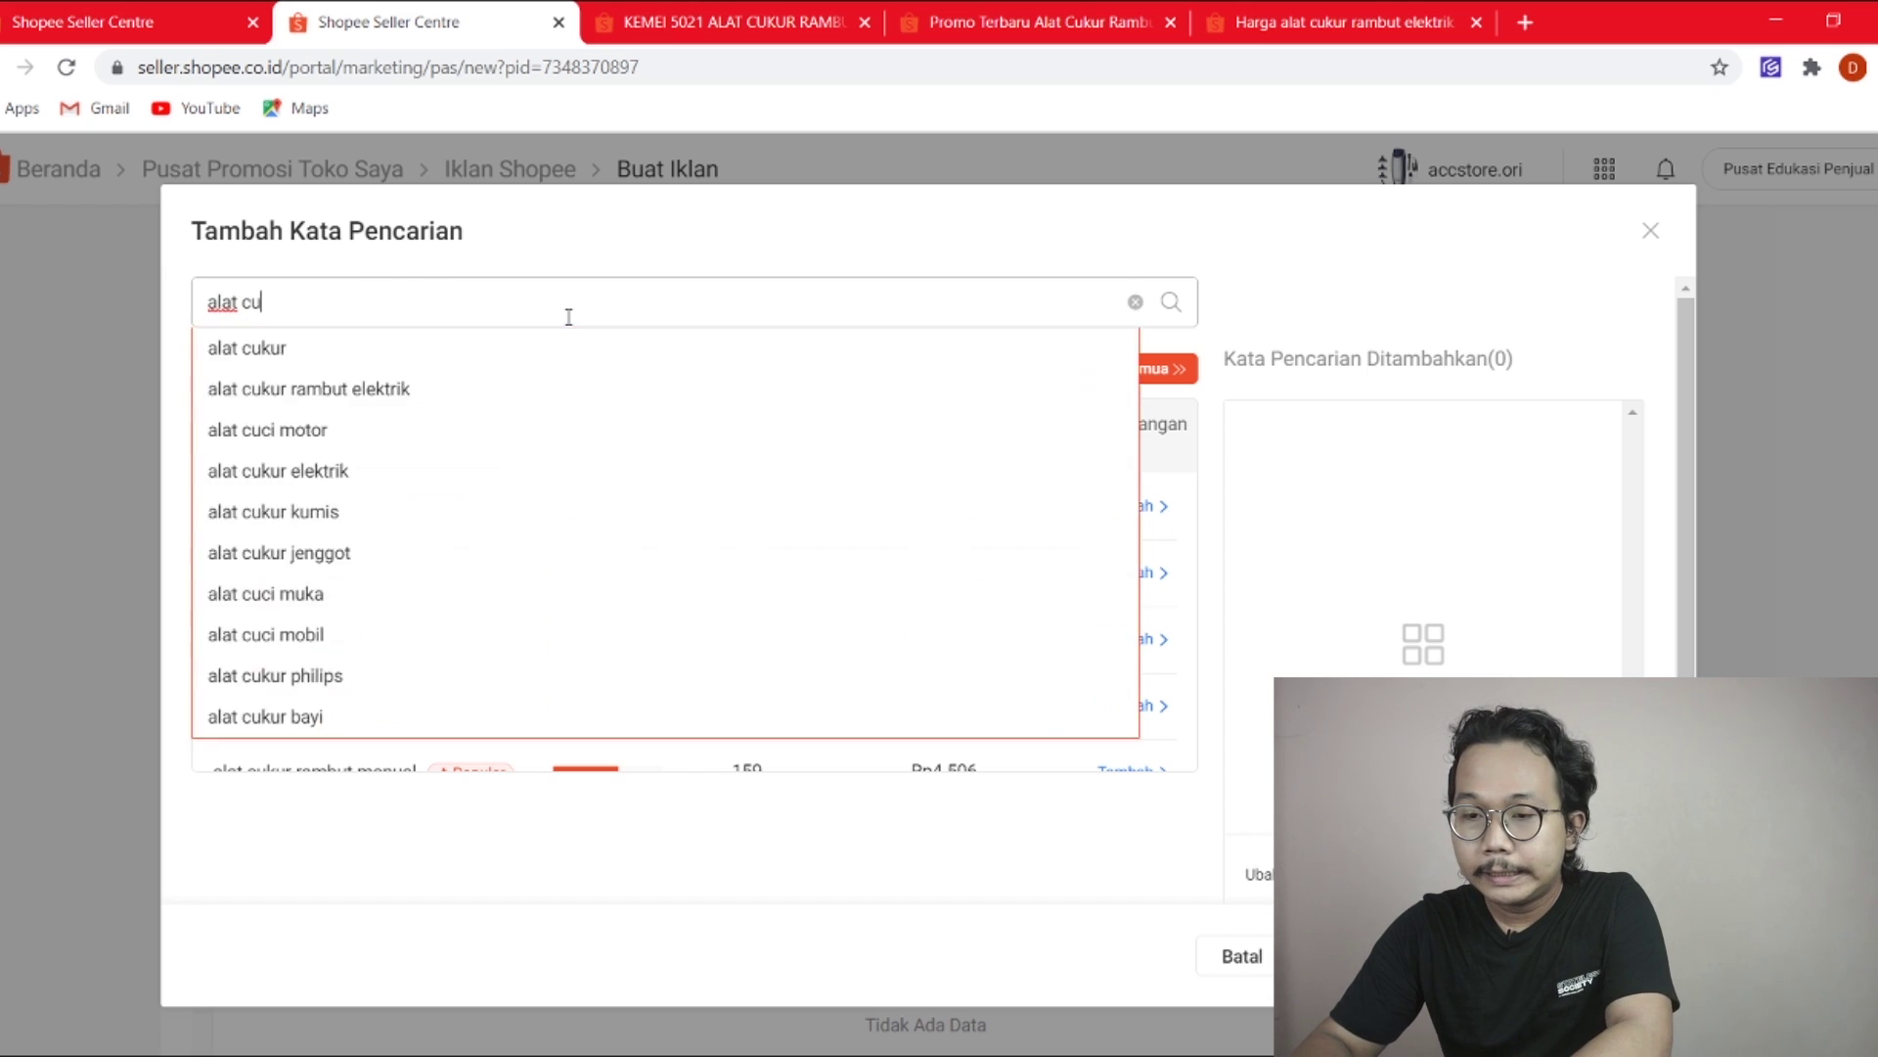